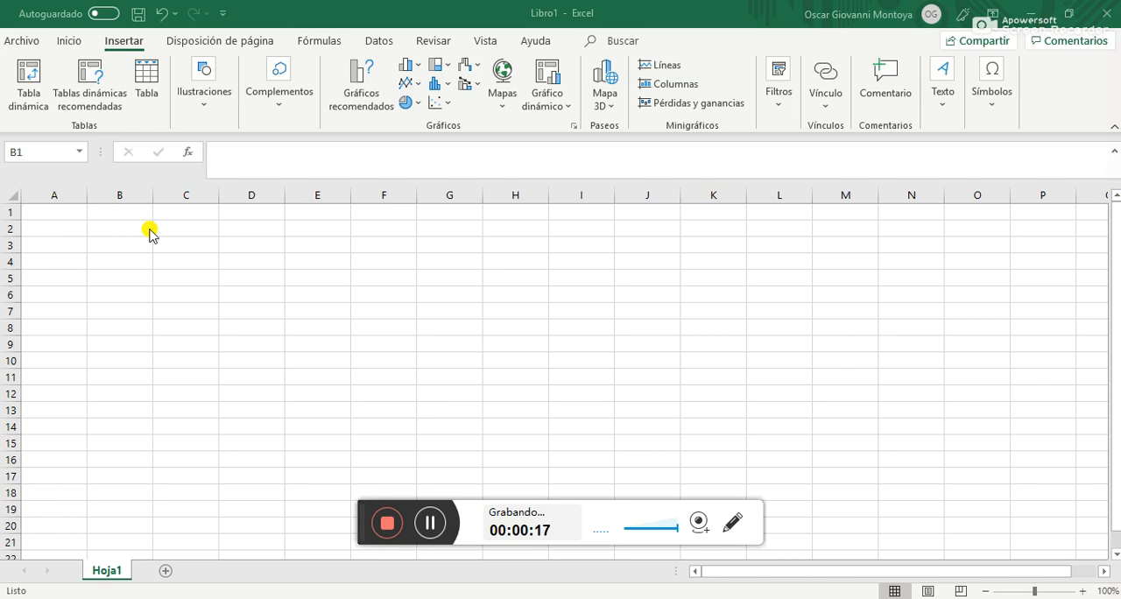
Enter the headers Amplitud in cell B1 and Frecuencia in cell C1
click(123, 208)
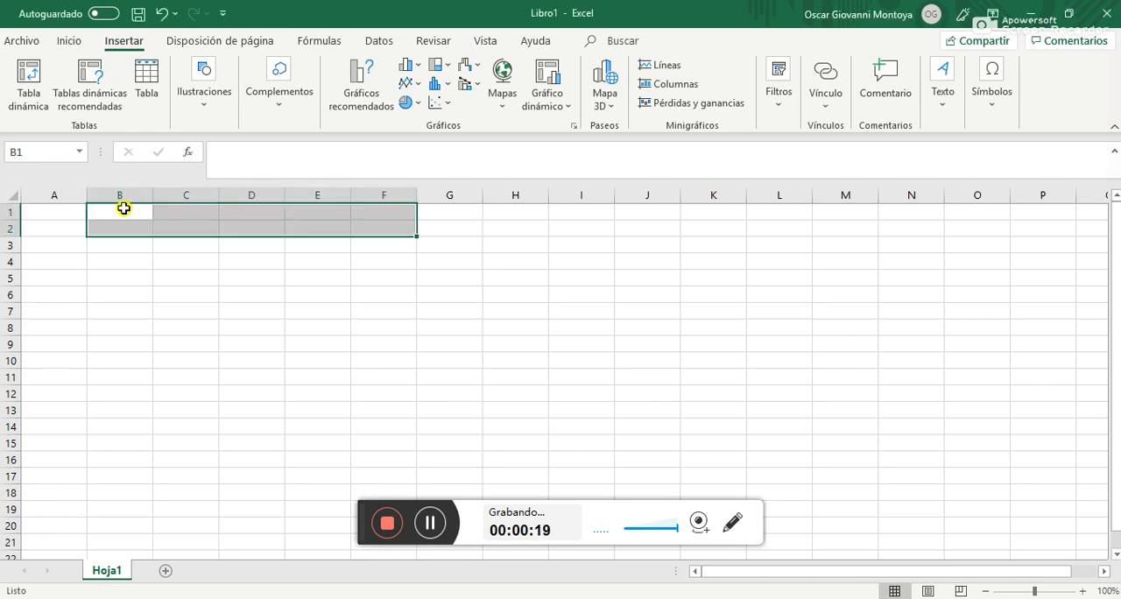
click(123, 209)
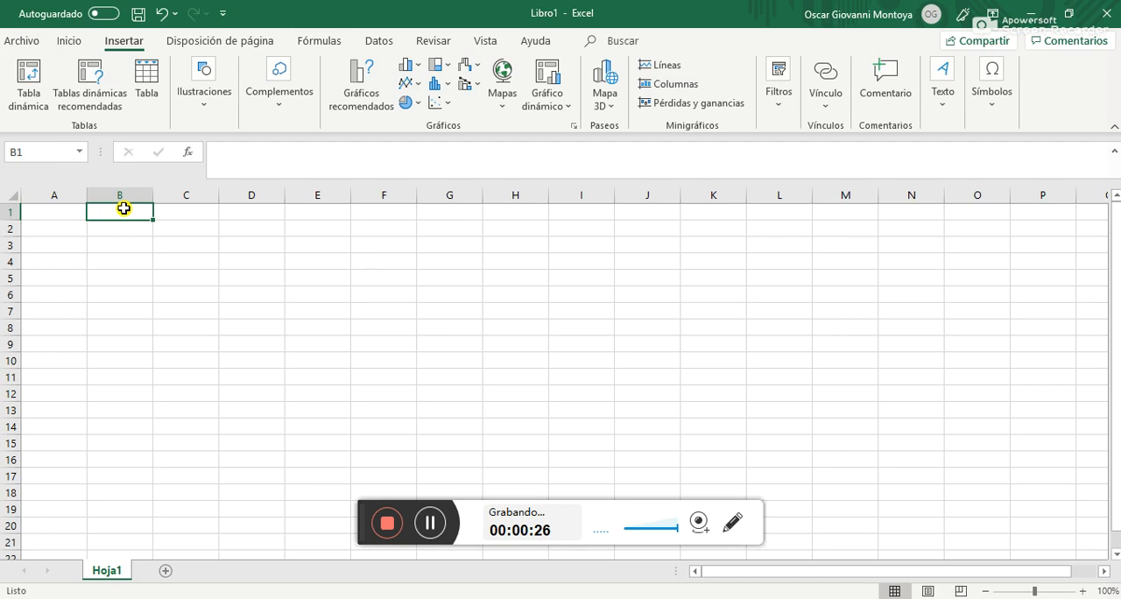
text(A)
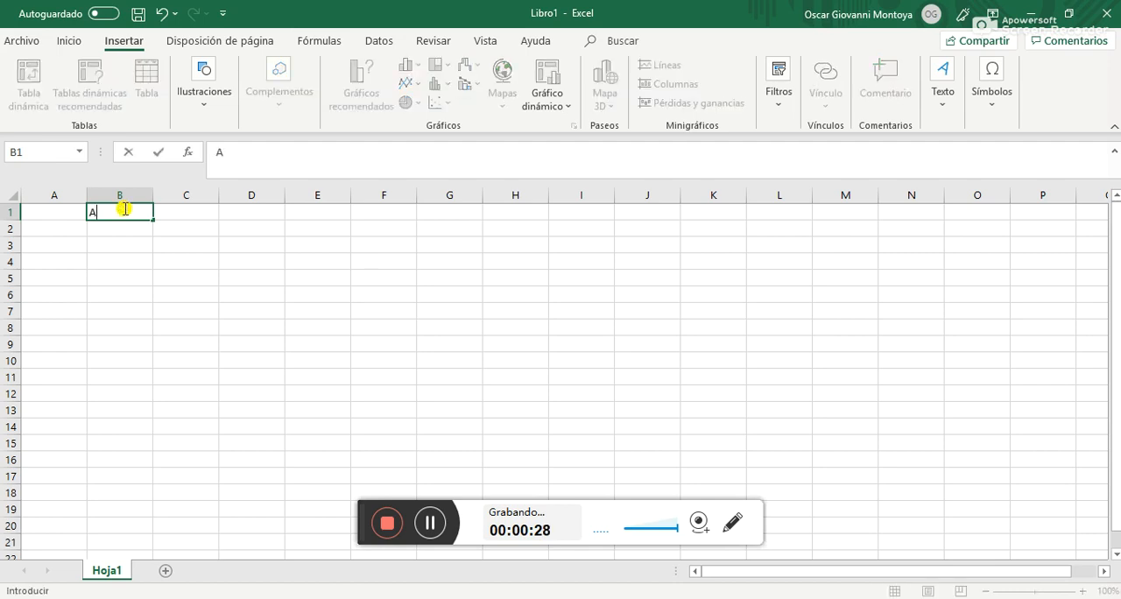
text(mplitud)
key(Tab)
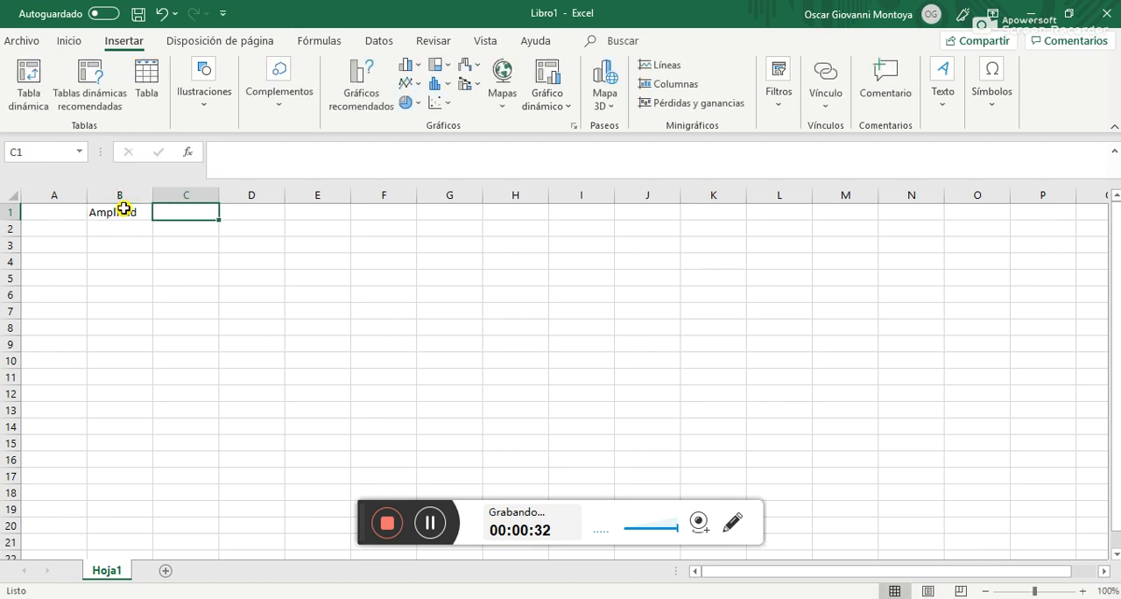
text(F)
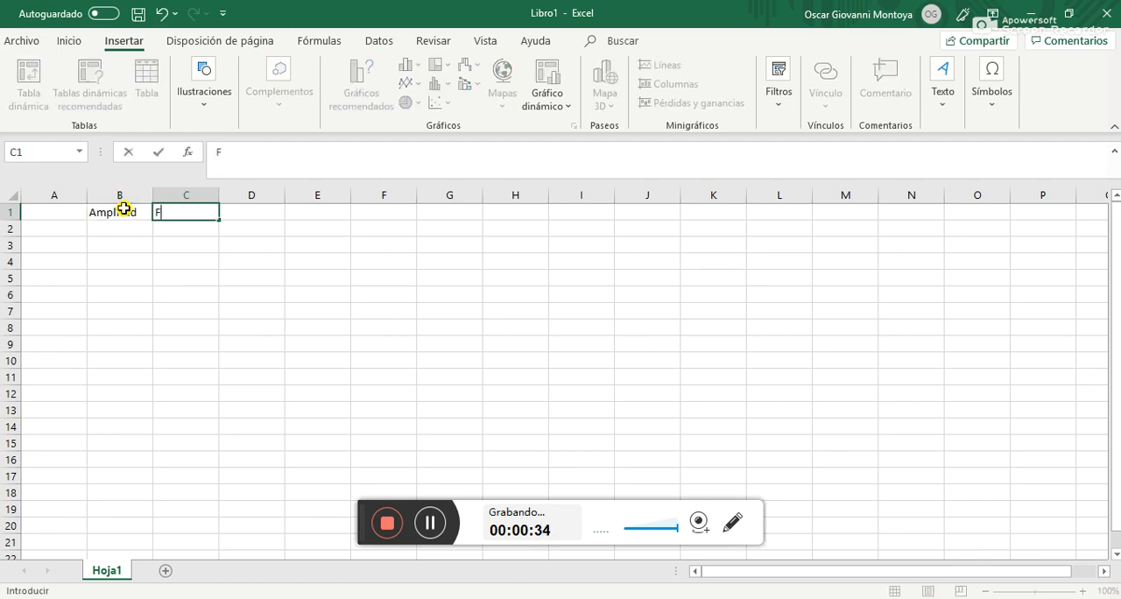
text(recuencia)
key(Tab)
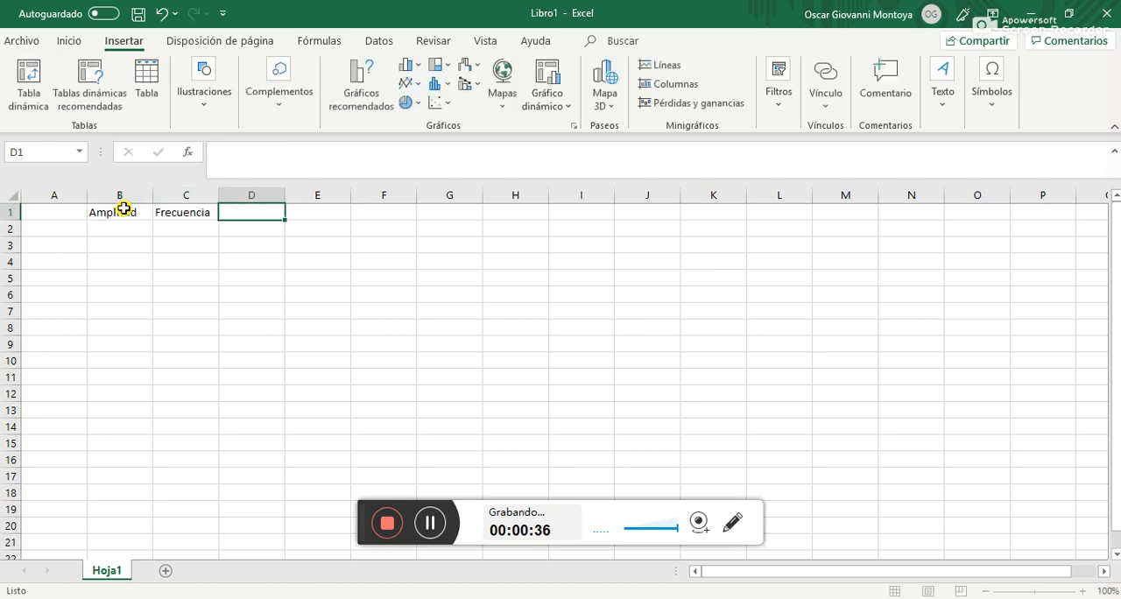
text(Período)
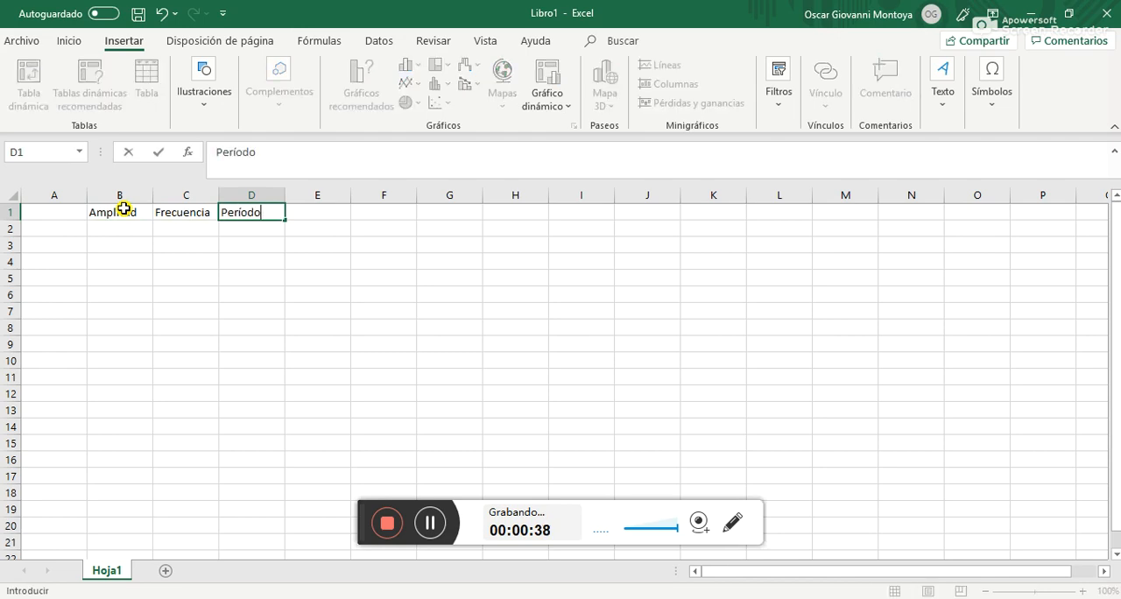
key(Return)
key(Up)
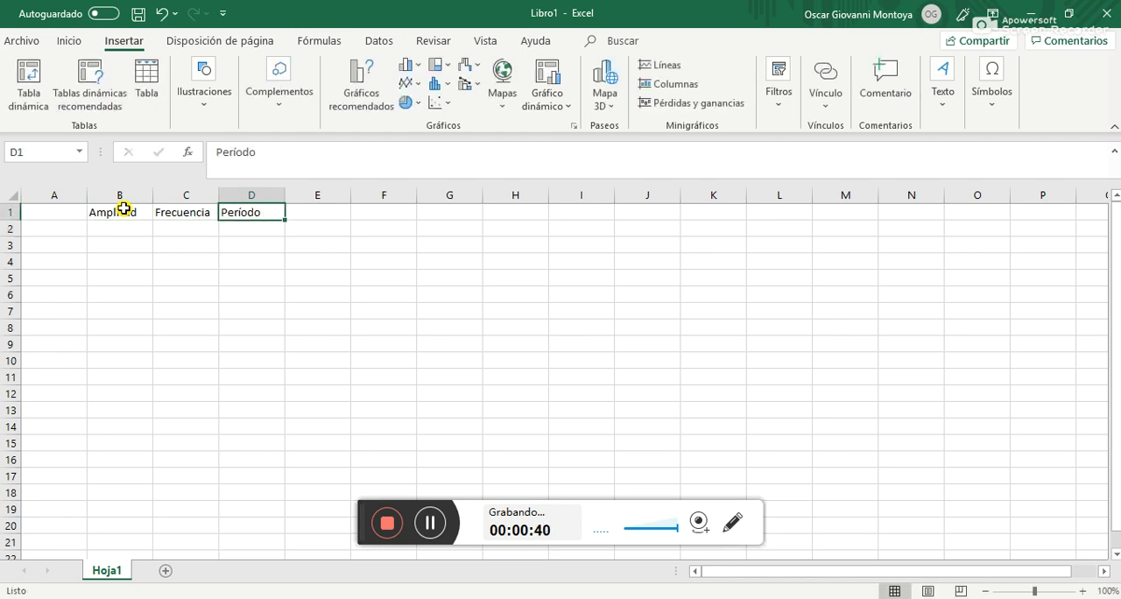
Enter the headers Fase in cell D1 and Período in cell E1
text(Fase)
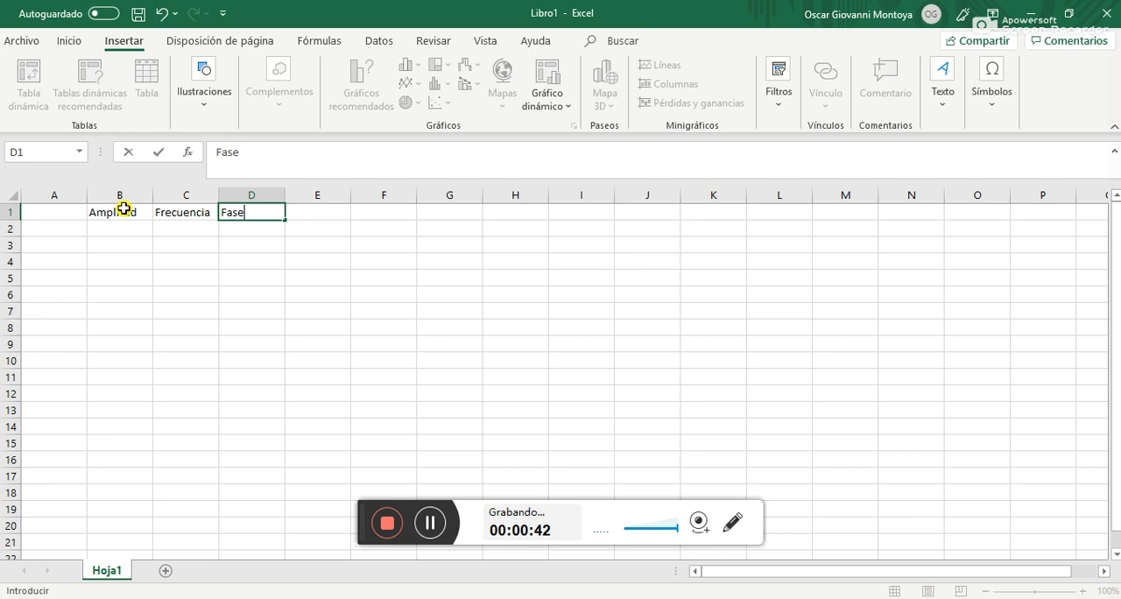
key(Tab)
text(Período)
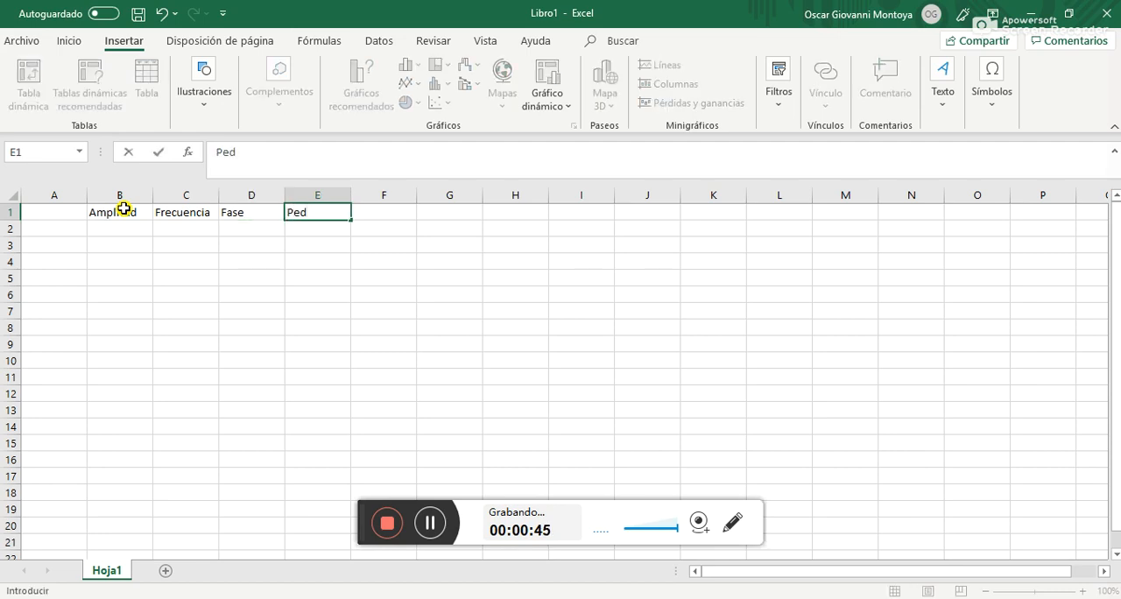
key(Return)
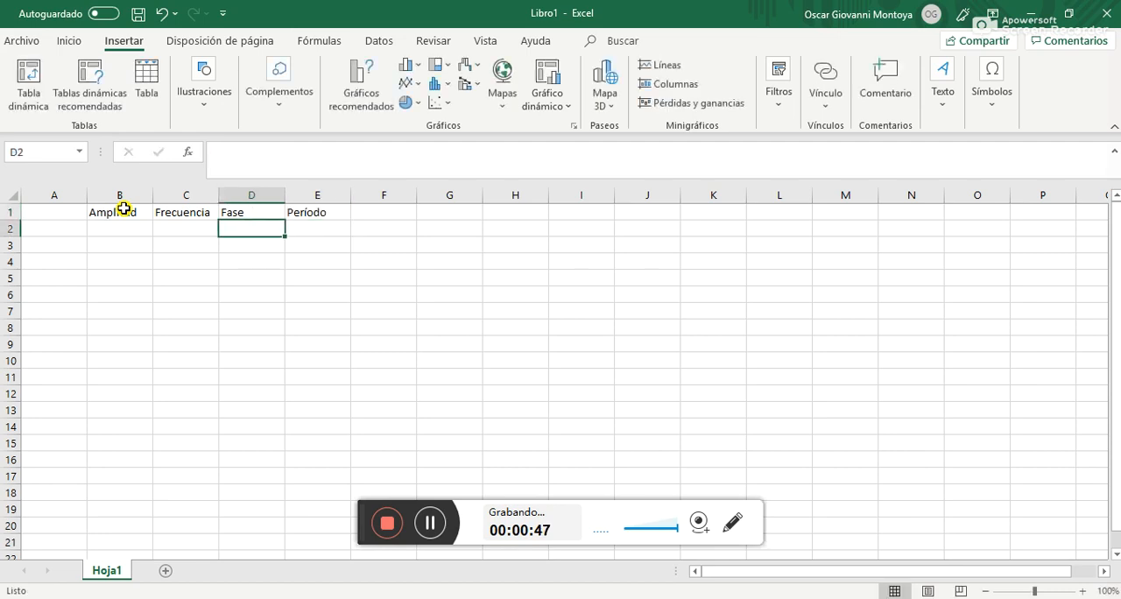
Enter the symbols A in cell B2 under Amplitud and F in cell C2 under Frecuencia
text(Amplitud)
key(BackSpace)
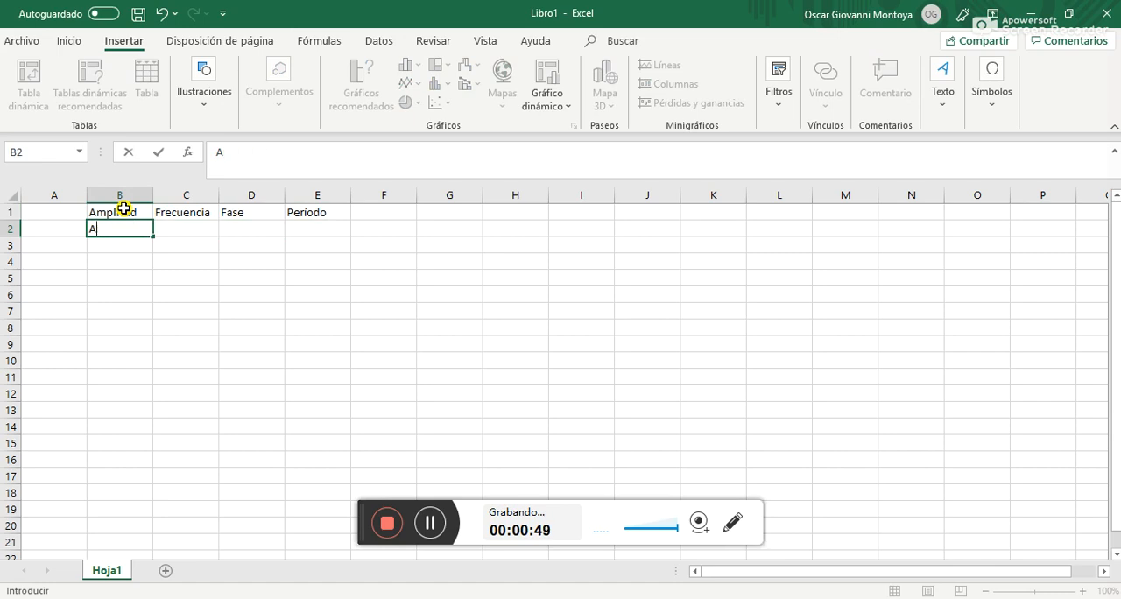
key(Tab)
text(f)
key(BackSpace)
key(BackSpace)
text(F)
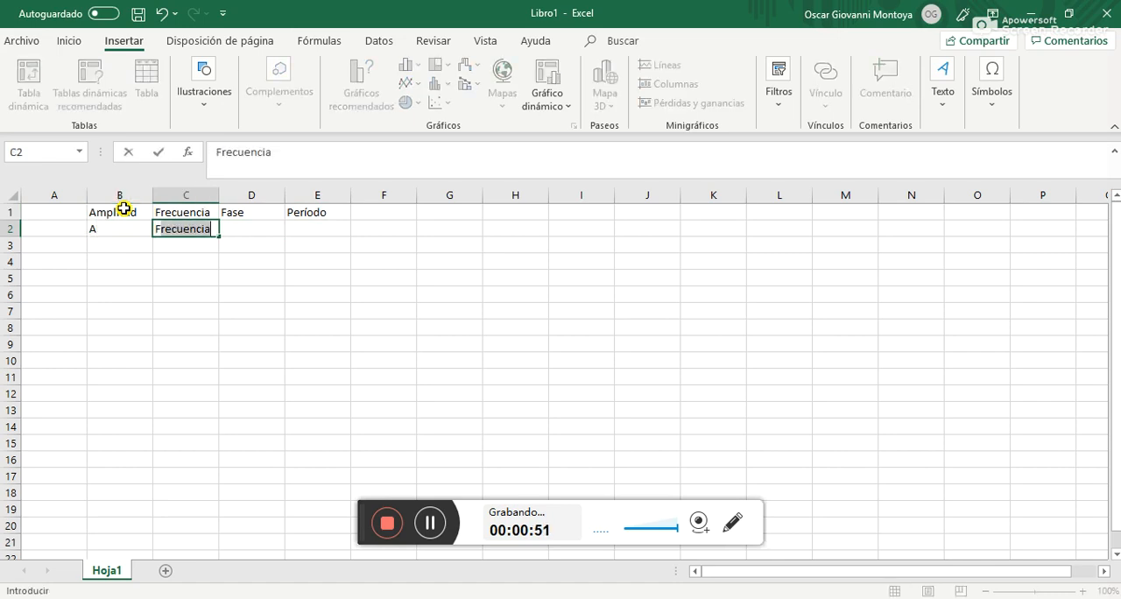
key(Tab)
key(shift+Tab)
text(F)
key(BackSpace)
key(Tab)
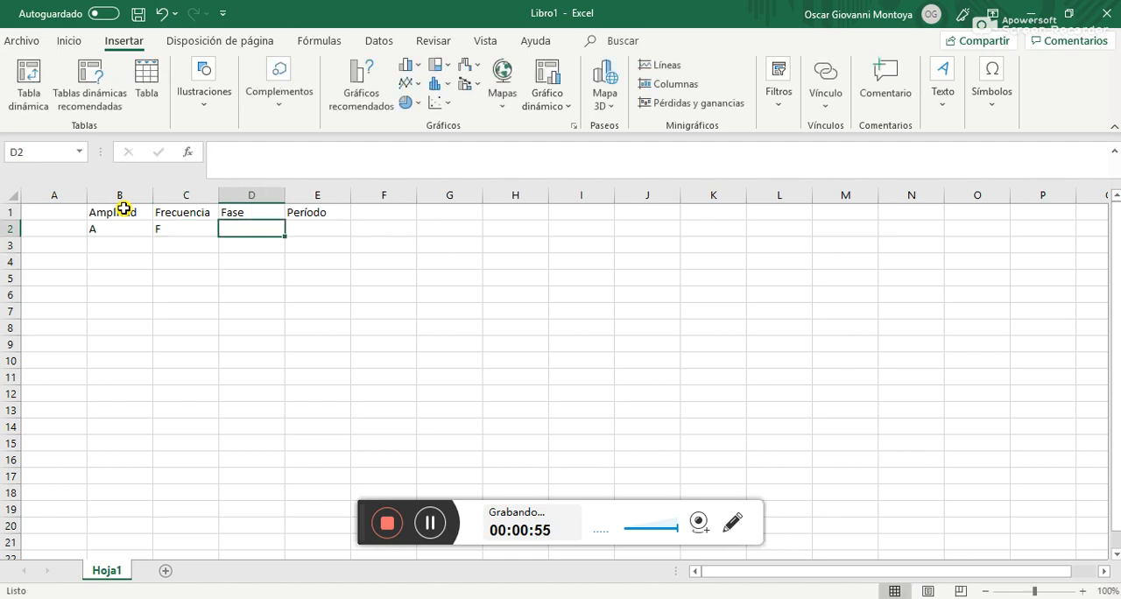
Enter the symbol P in cell D2 under Fase
text(p)
key(BackSpace)
text(P)
key(Return)
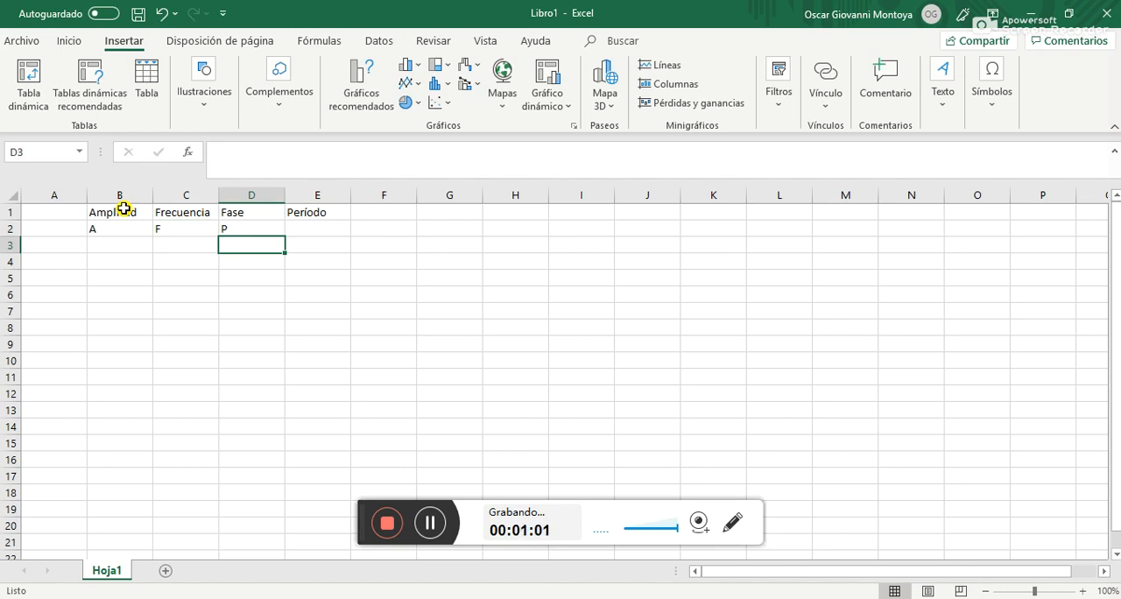
Enter the headers Tiempo in cell B4 and Amplitud in cell C4 for the data table
key(Left)
key(Left)
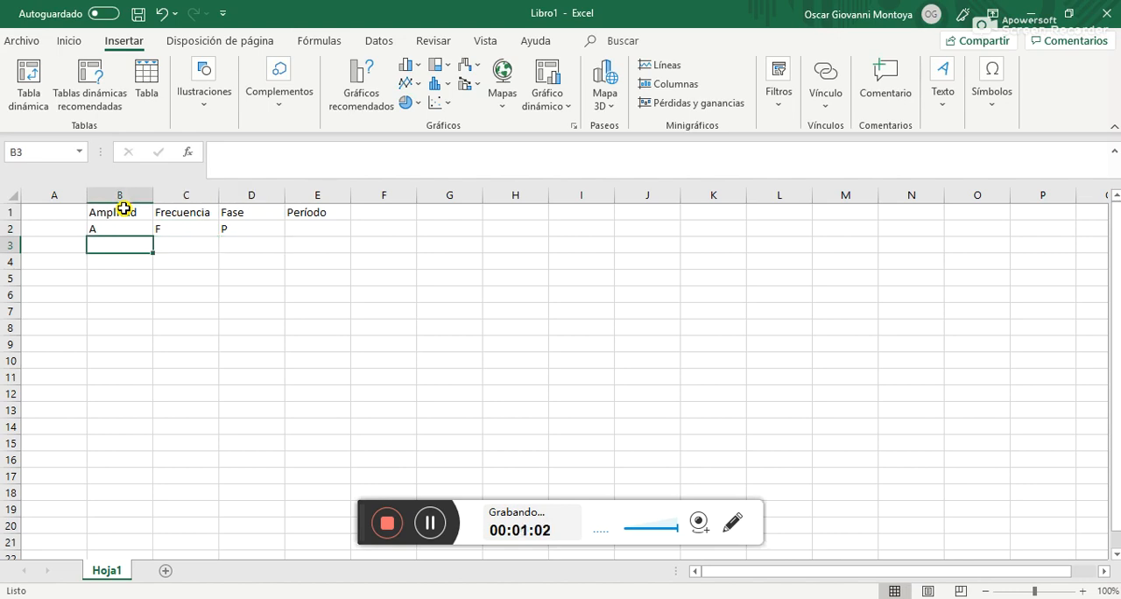
key(Down)
text(T)
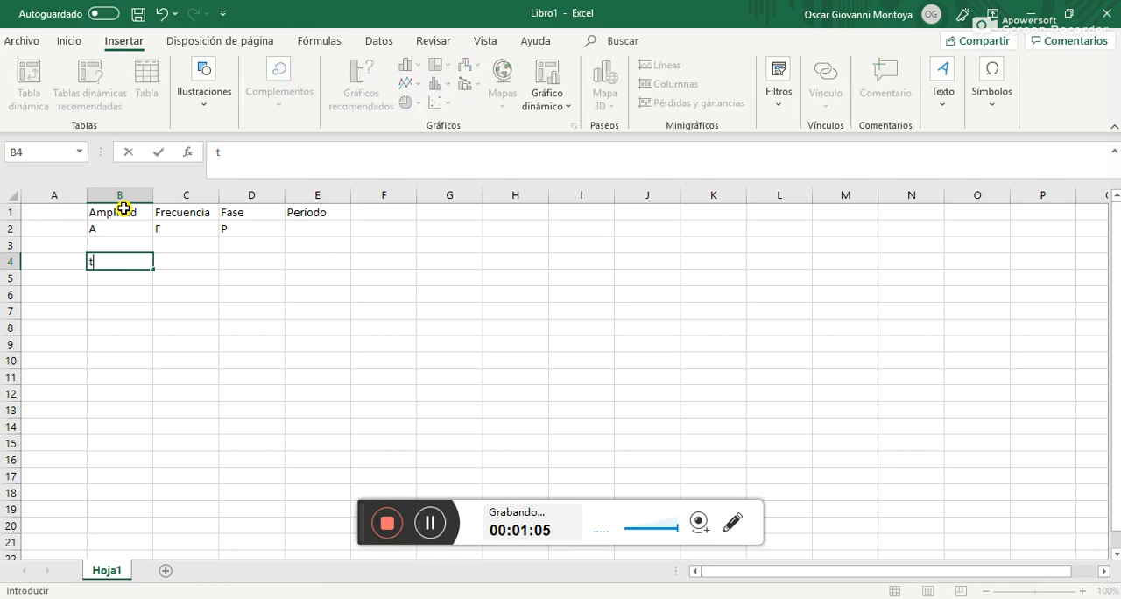
text(iempo)
key(Tab)
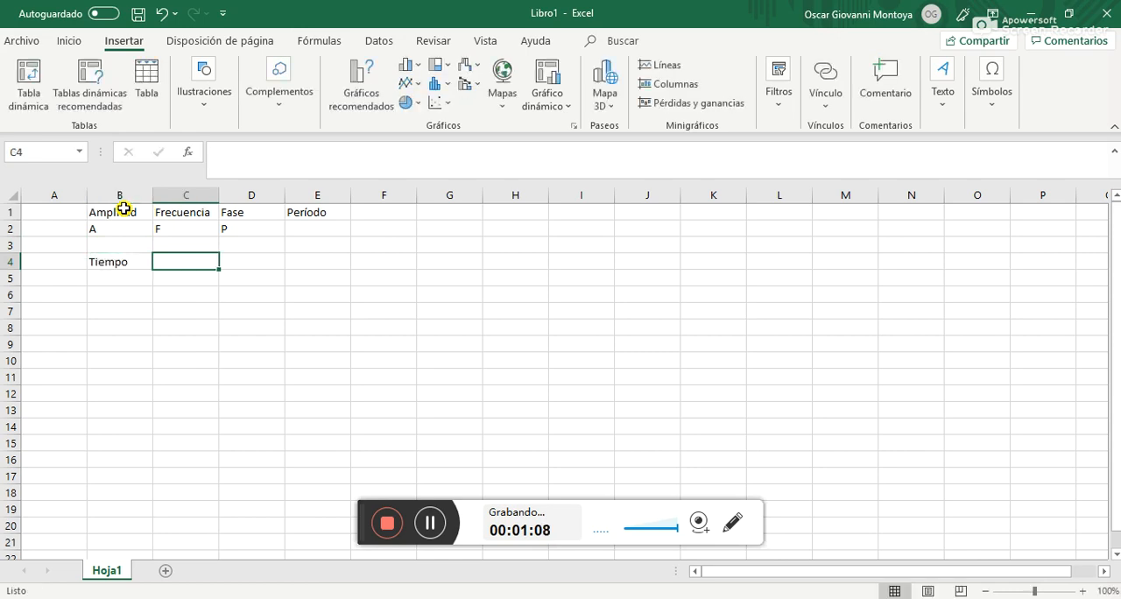
text(Amplitud)
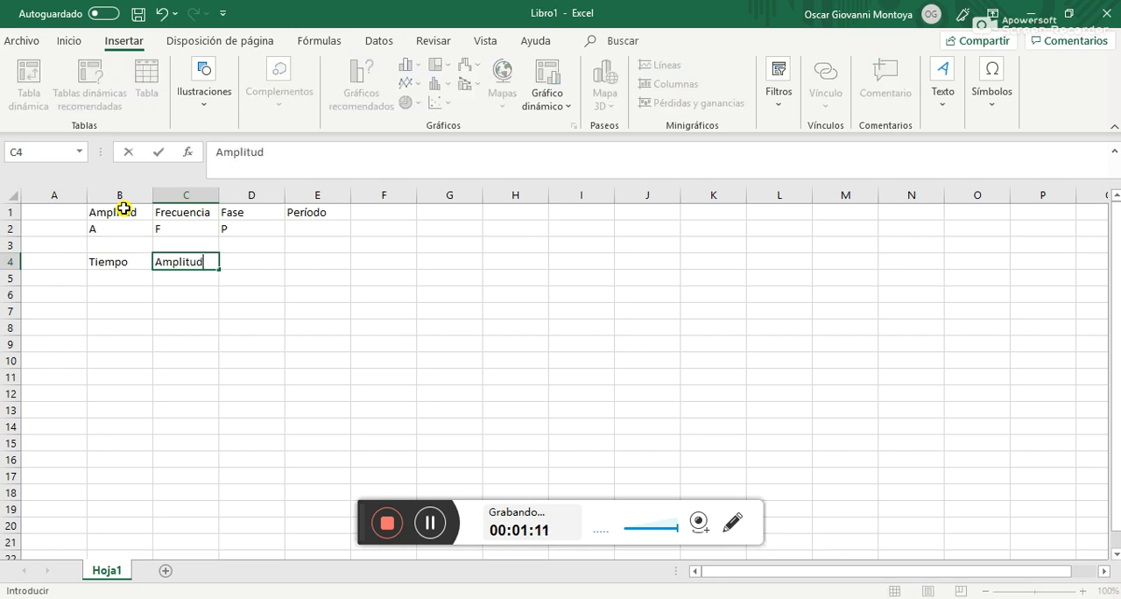
key(Left)
key(Left)
Insert a blank row at row 3, between the parameter symbols and the Tiempo/Amplitud headers
key(Up)
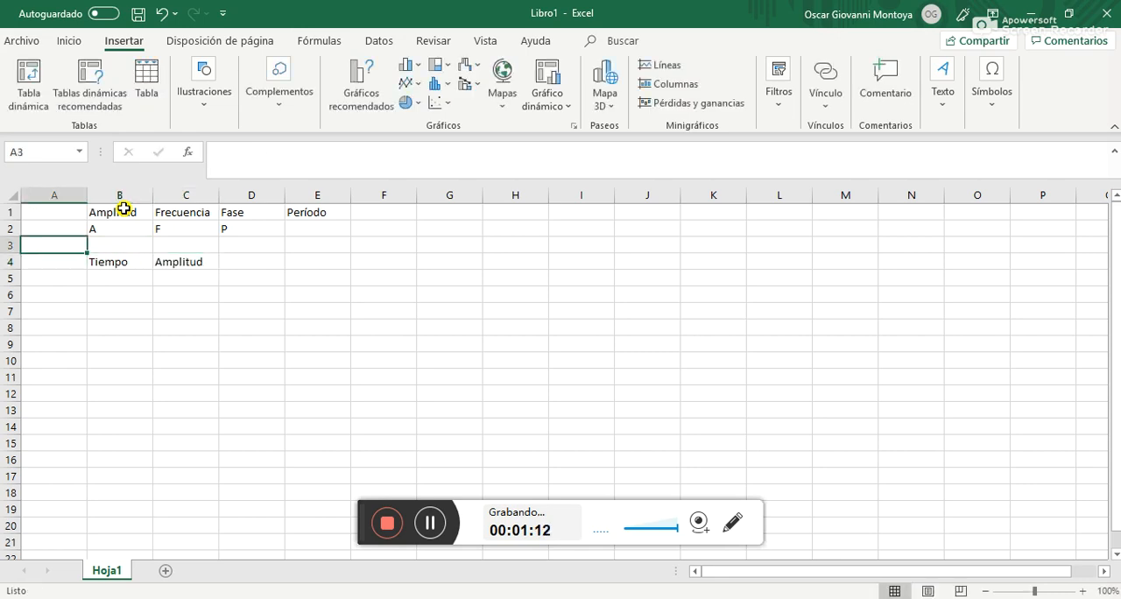
right_click(8, 246)
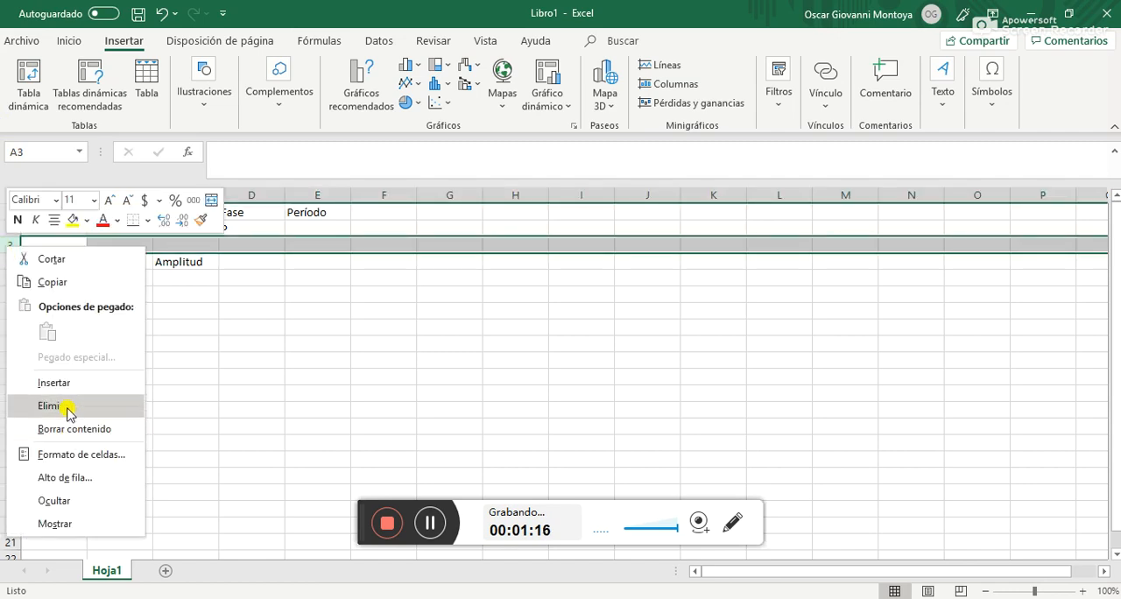
key(Escape)
key(ctrl+plus)
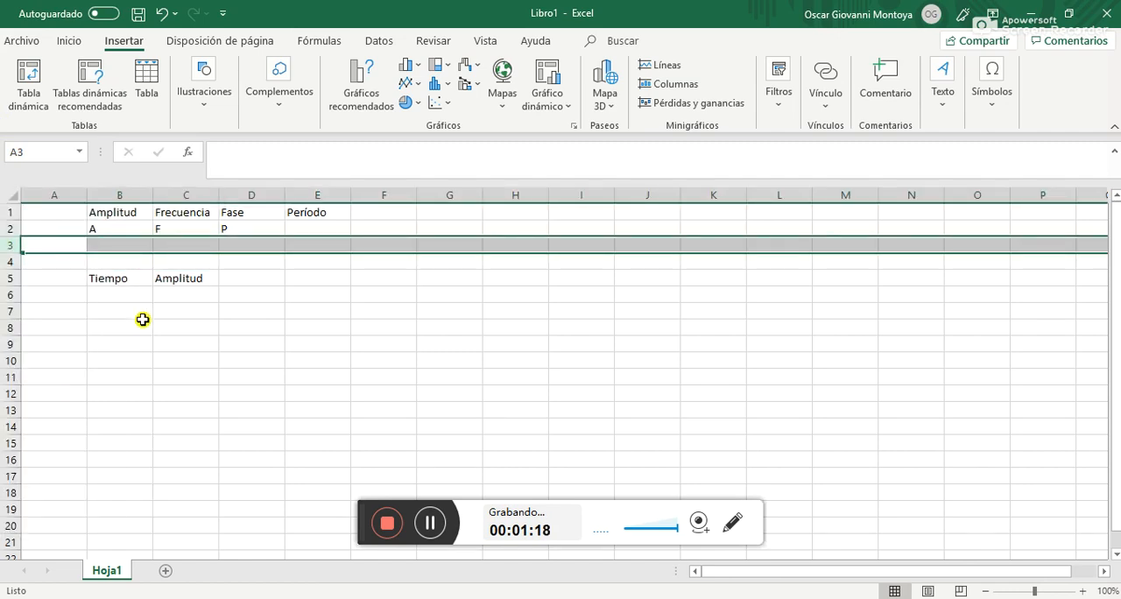
click(110, 263)
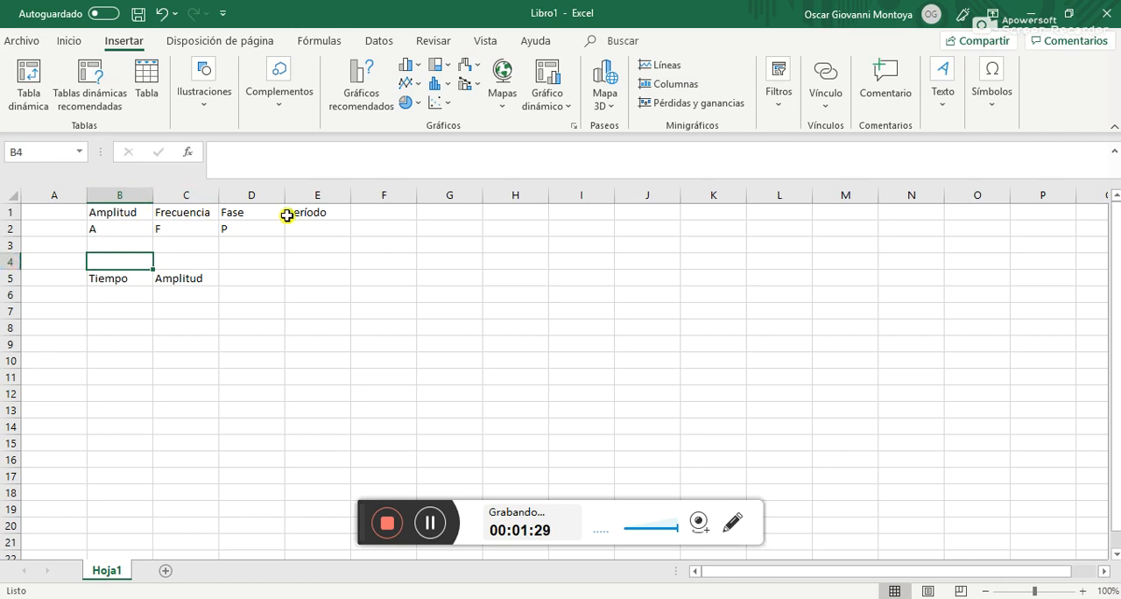
Enter the symbol T in cell E2 under Período
click(106, 230)
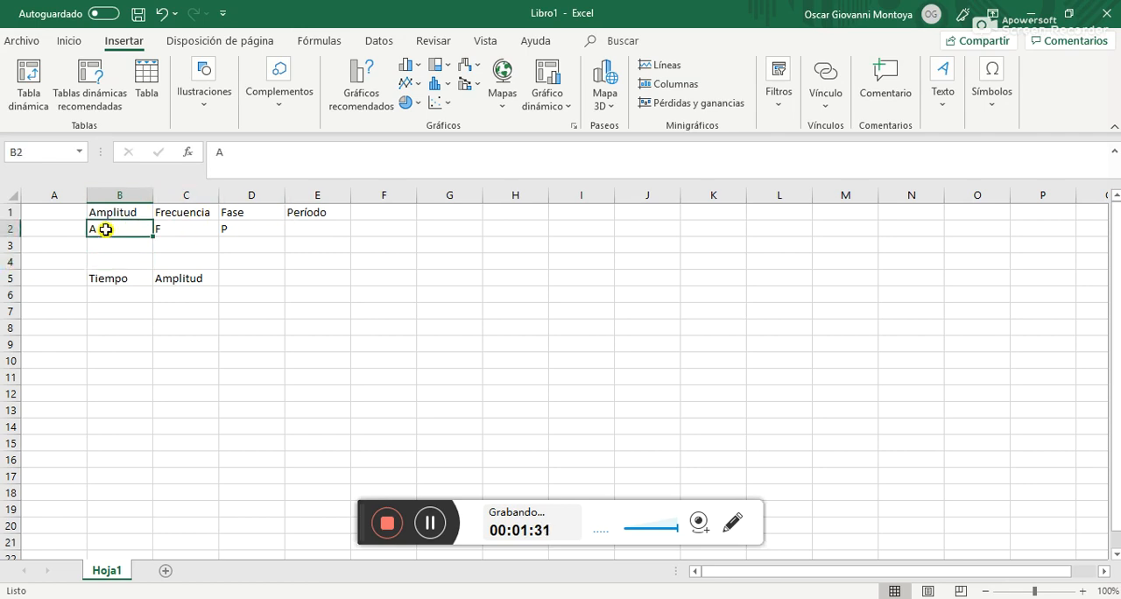
click(169, 223)
click(251, 225)
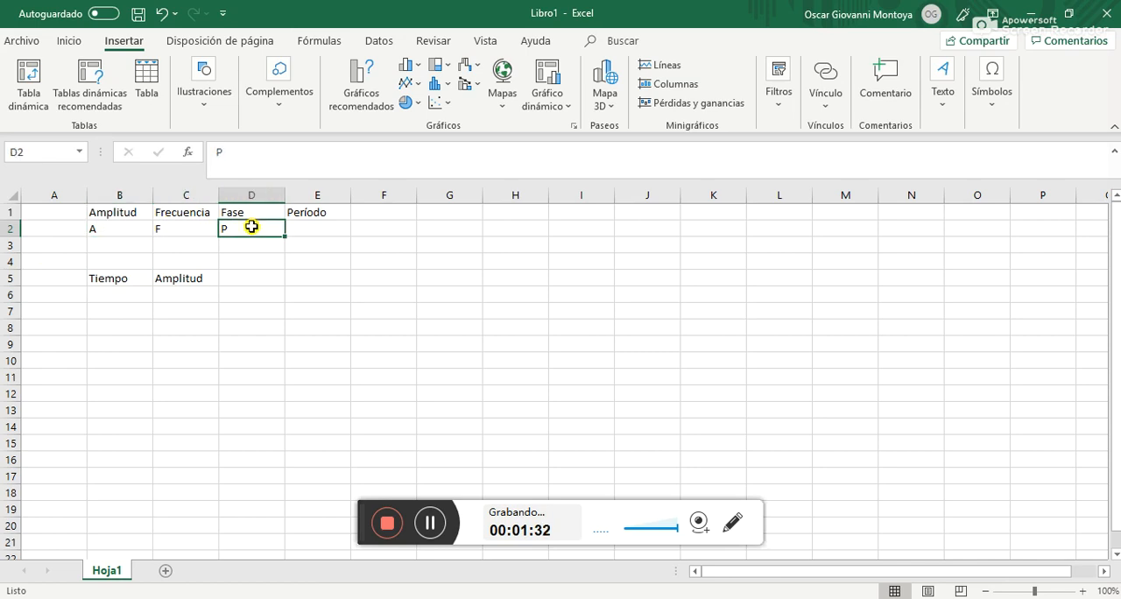
click(316, 224)
text(T)
key(Return)
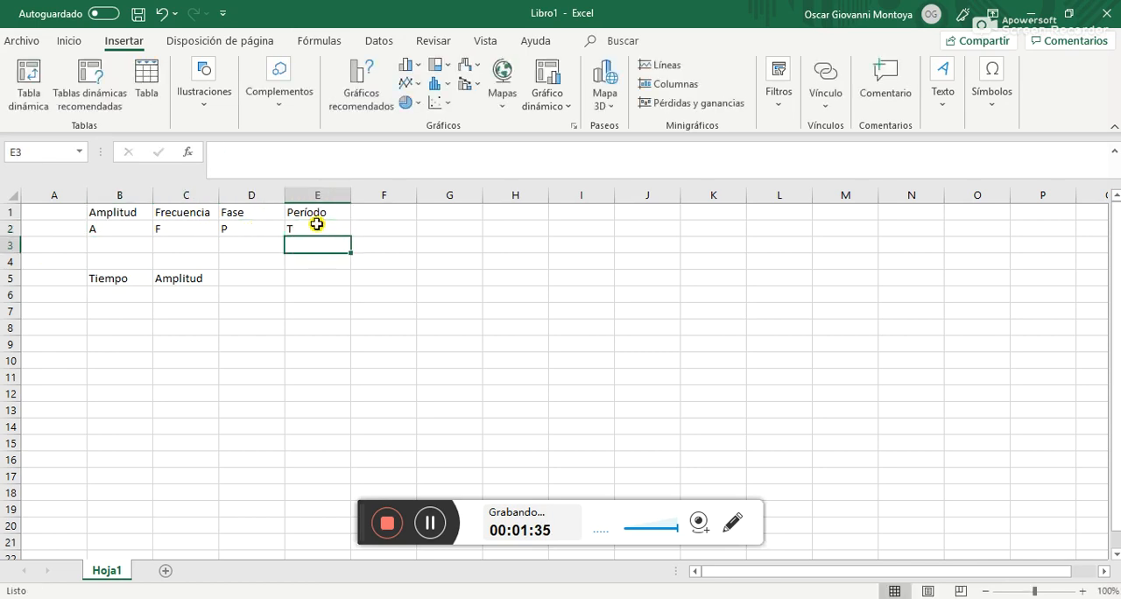
Enter 10 as the amplitude value in cell B3
key(Left)
key(Left)
key(Left)
text(10)
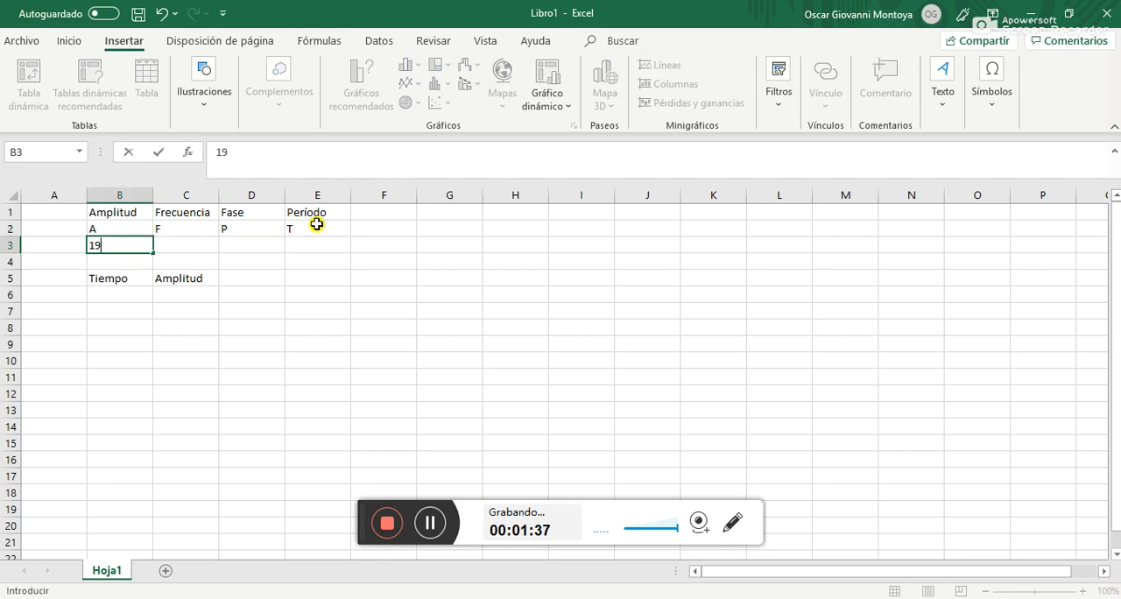
key(BackSpace)
text(0)
key(Tab)
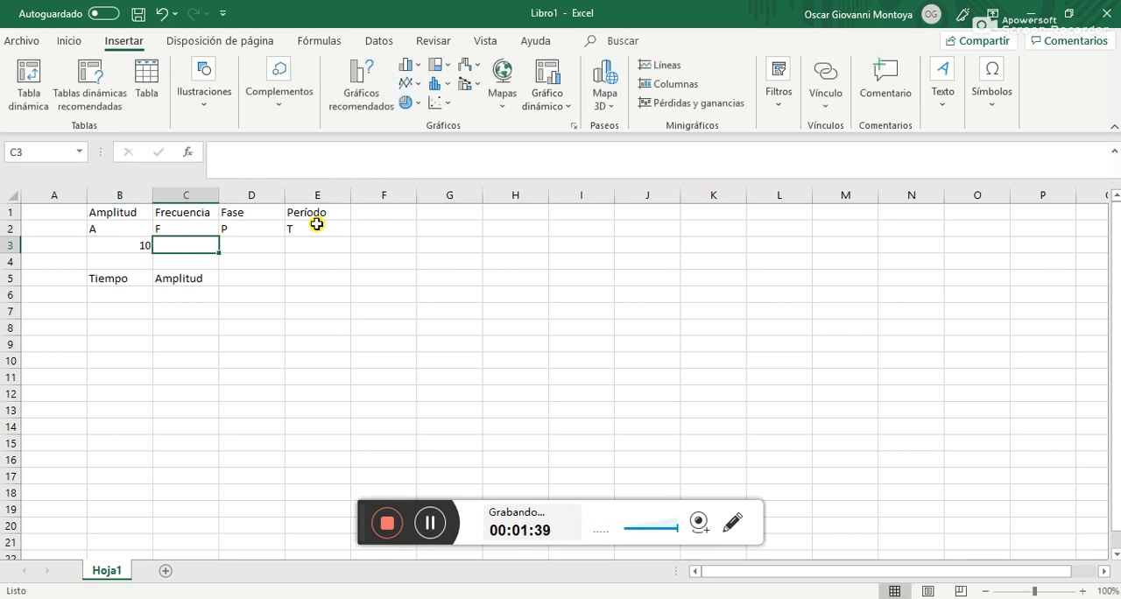
Enter 100 as the frequency in cell C3 and 0 as the phase in cell D3
text(100)
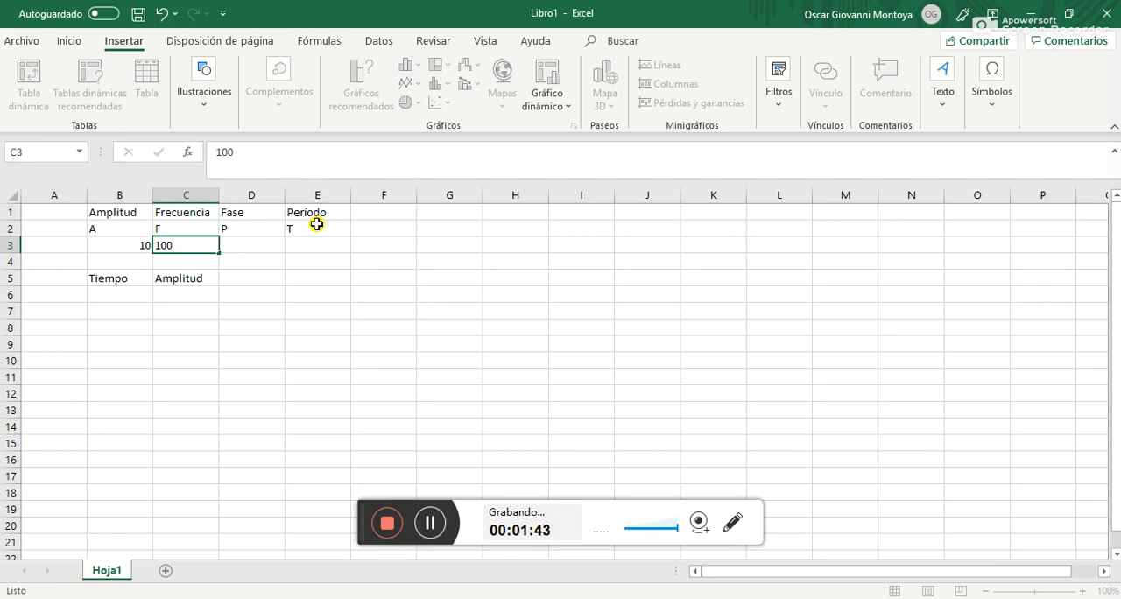
key(Tab)
text(0)
key(Tab)
key(shift+Tab)
key(Tab)
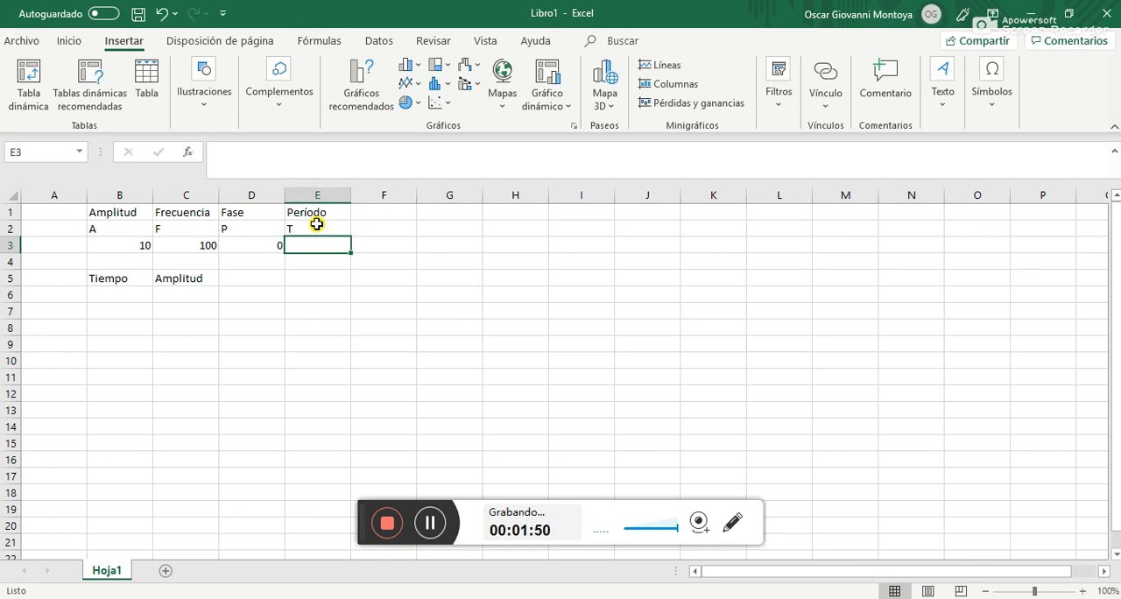
Calculate the period in cell E3 with the formula =1/C3
text(?)
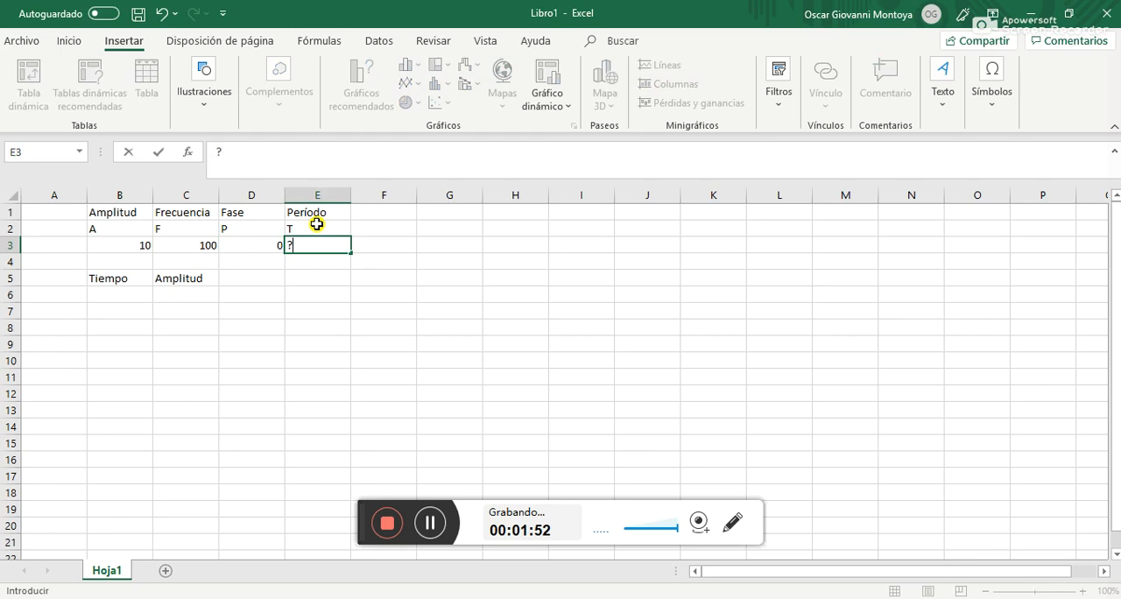
key(BackSpace)
text(=)
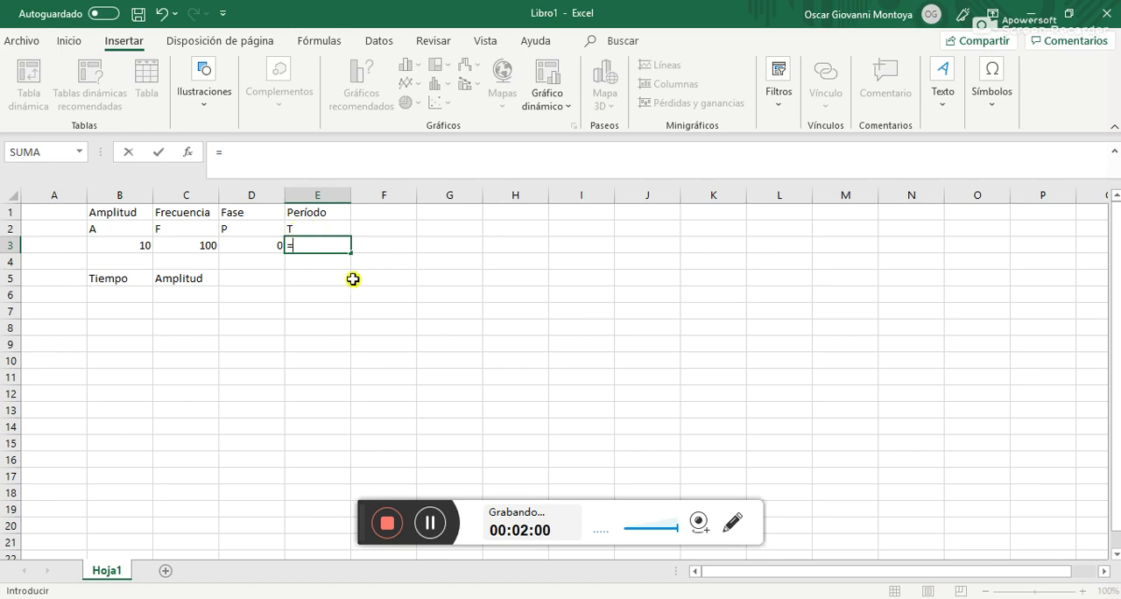
text(1/)
click(201, 245)
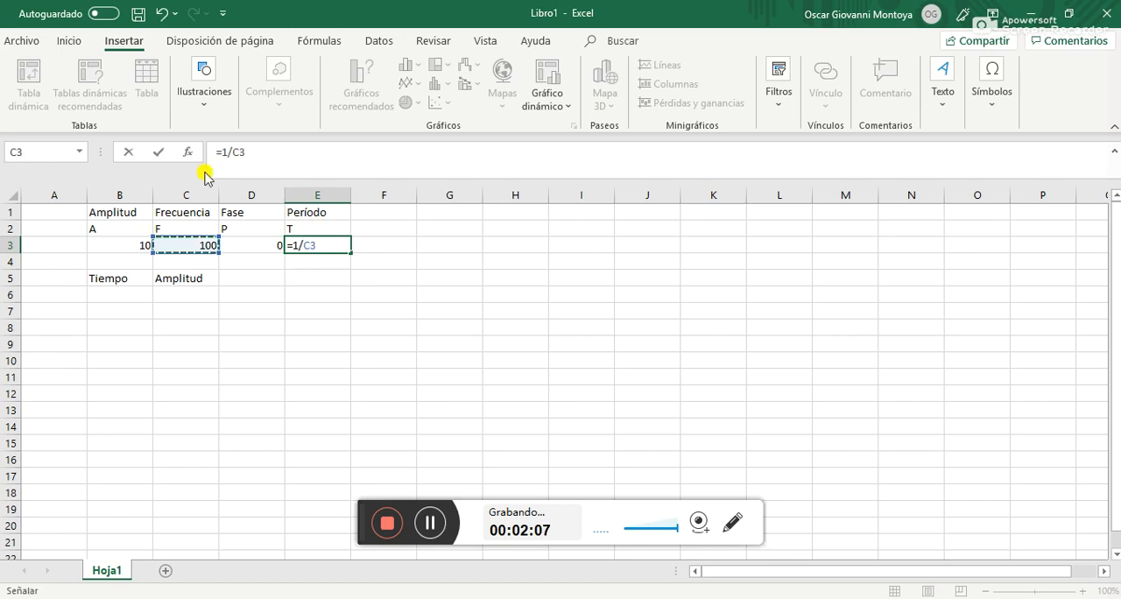
key(Return)
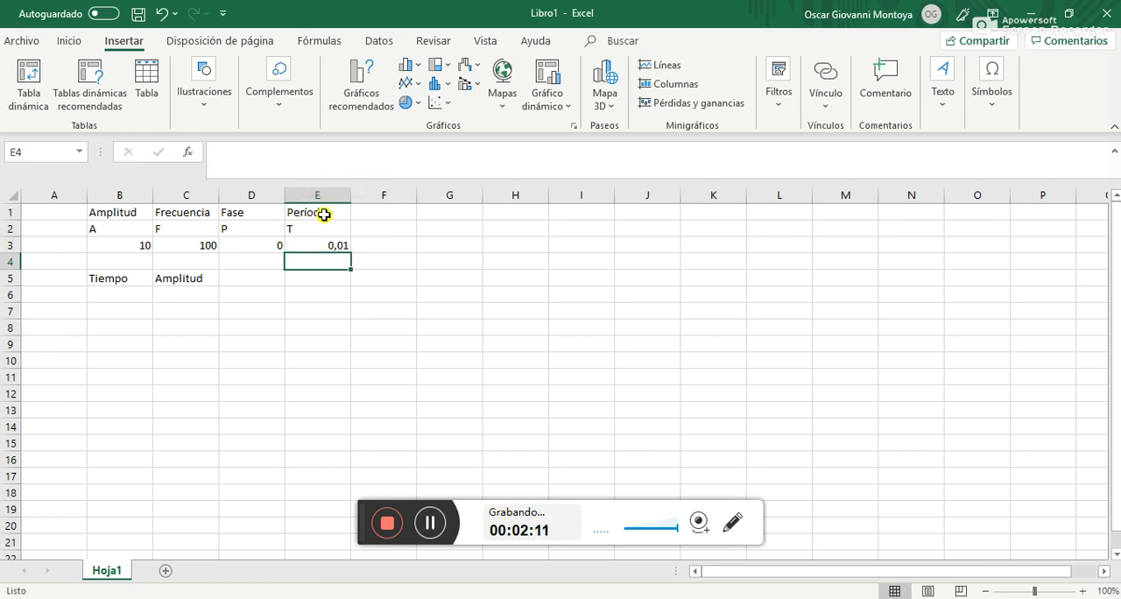
click(323, 215)
click(177, 213)
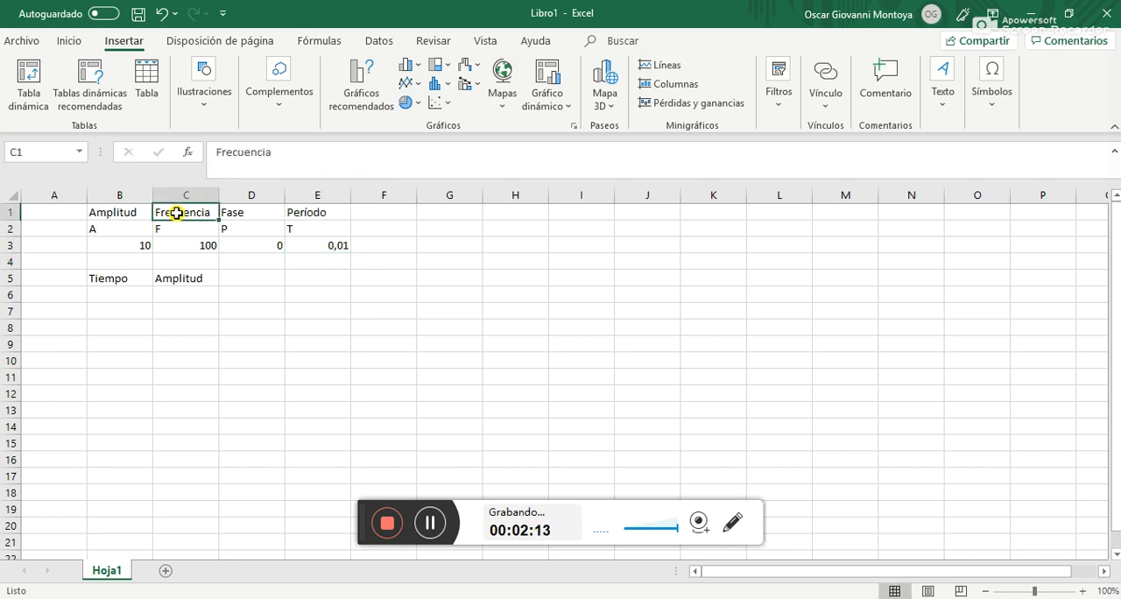
Label cell F2 as Pasos and enter 100 as the number of steps in F3
click(111, 298)
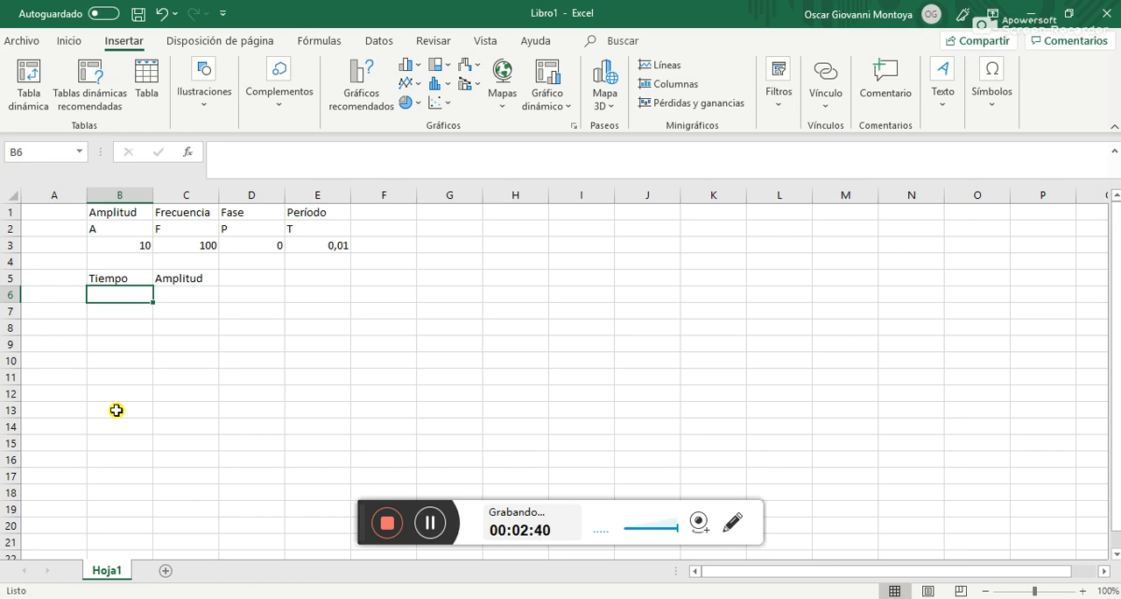
click(391, 217)
key(Down)
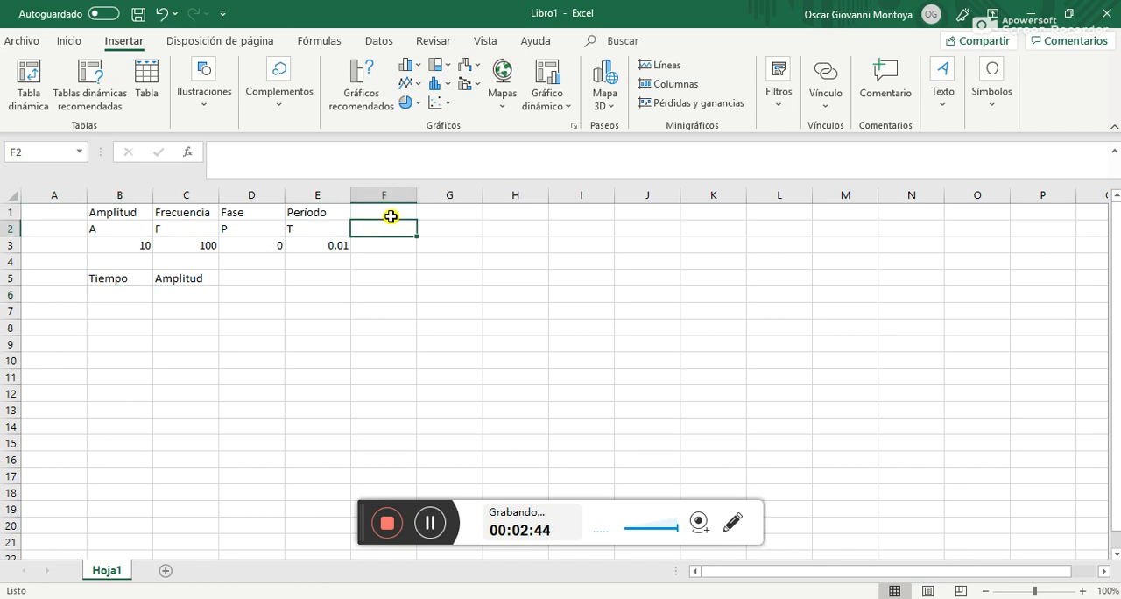
text(Pasos)
key(Return)
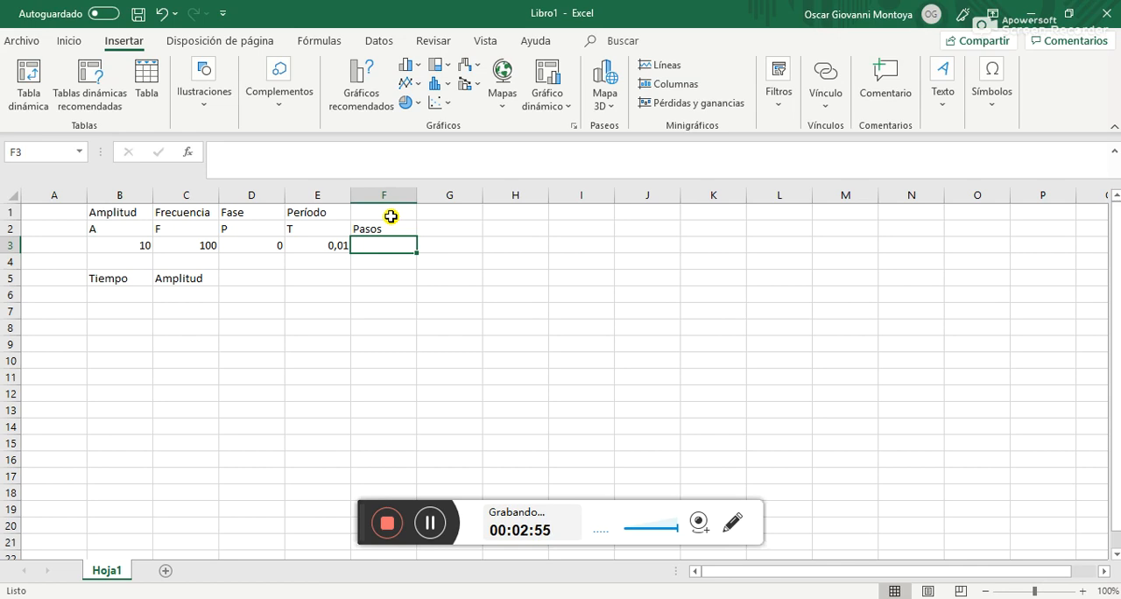
text(100)
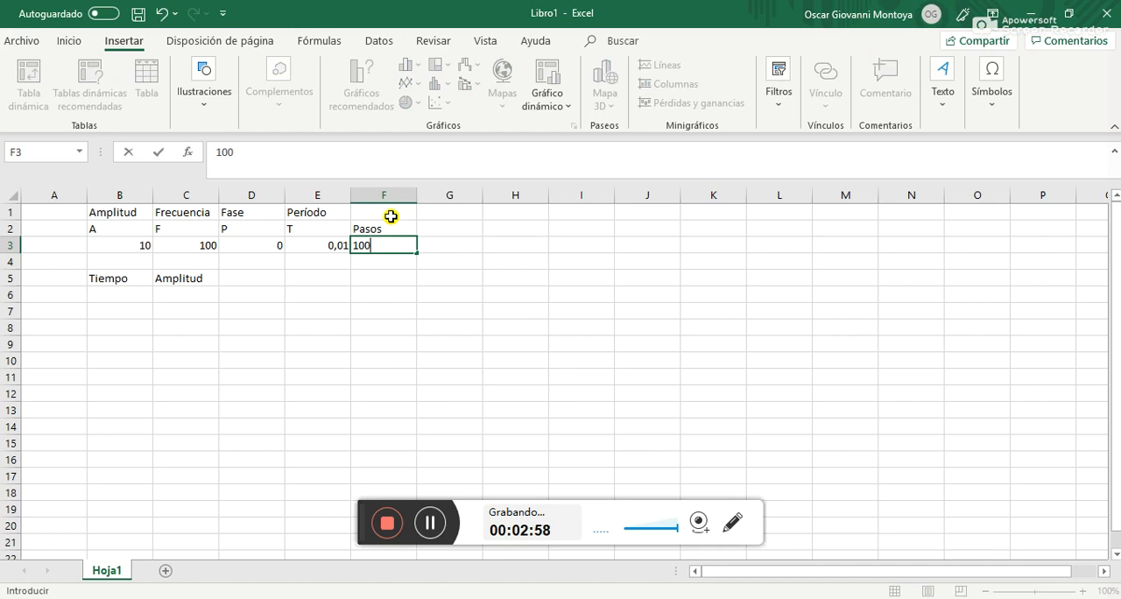
key(Tab)
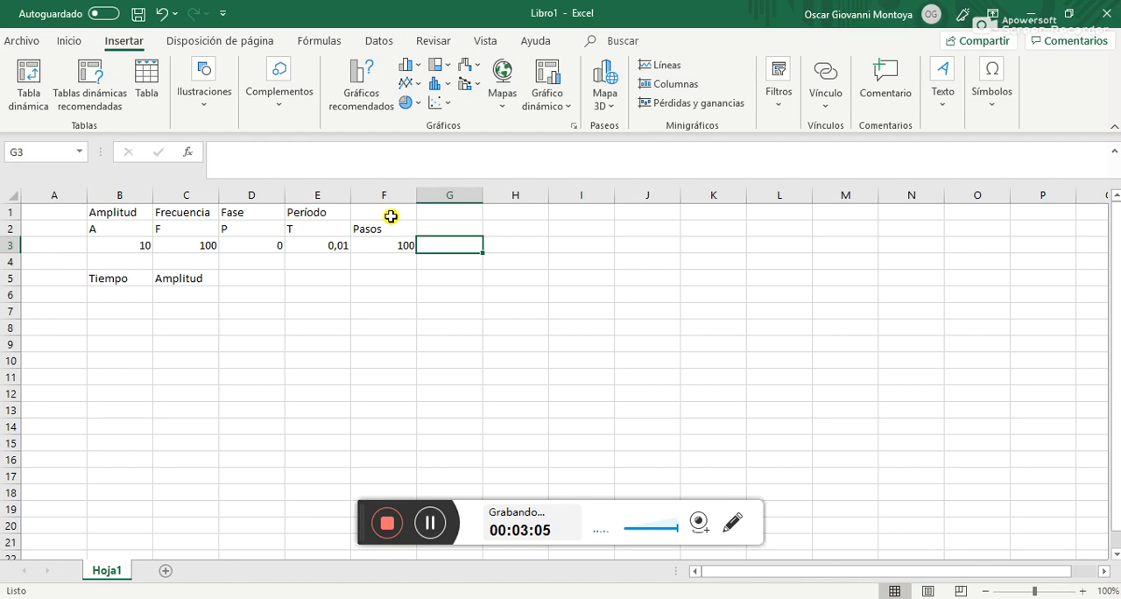
Label cell G2 as Paso and calculate the step size in G3 with the formula =E3/F3
click(430, 224)
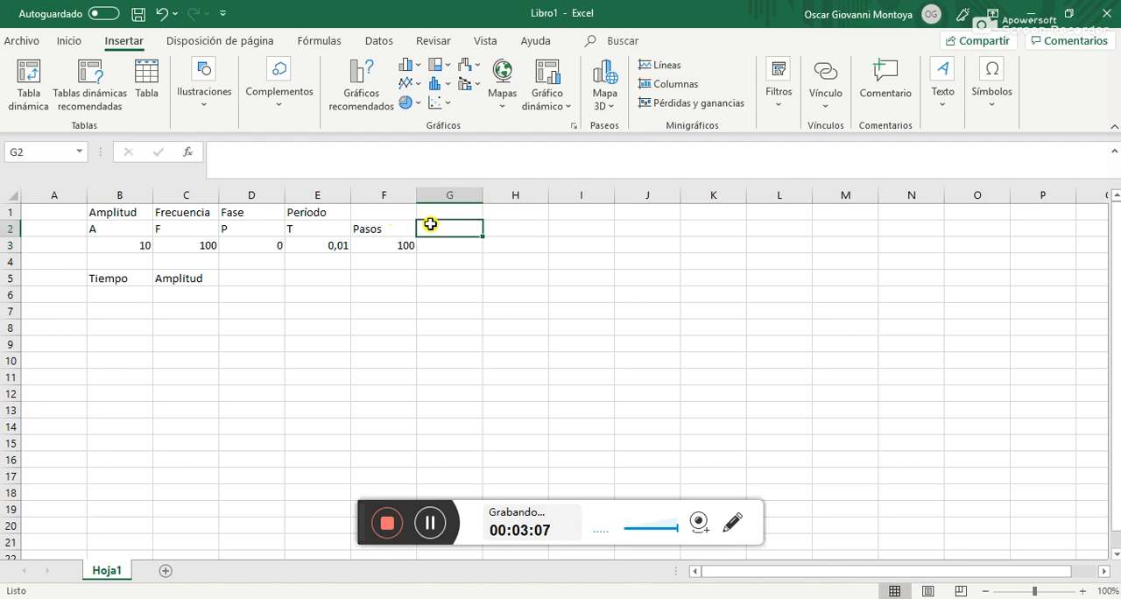
text(Paso)
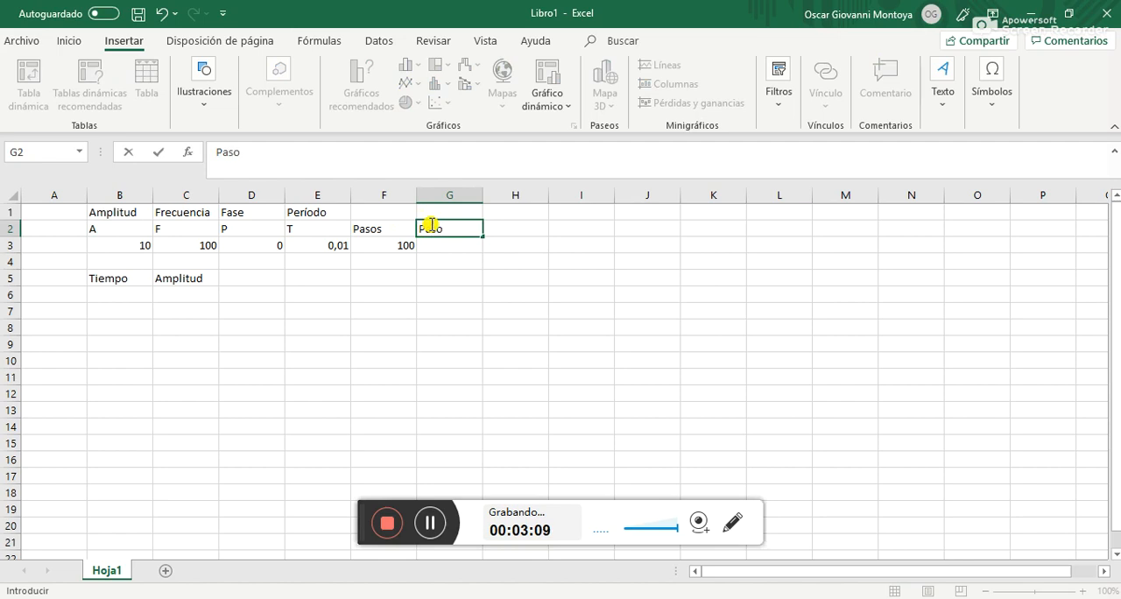
key(Return)
text(=)
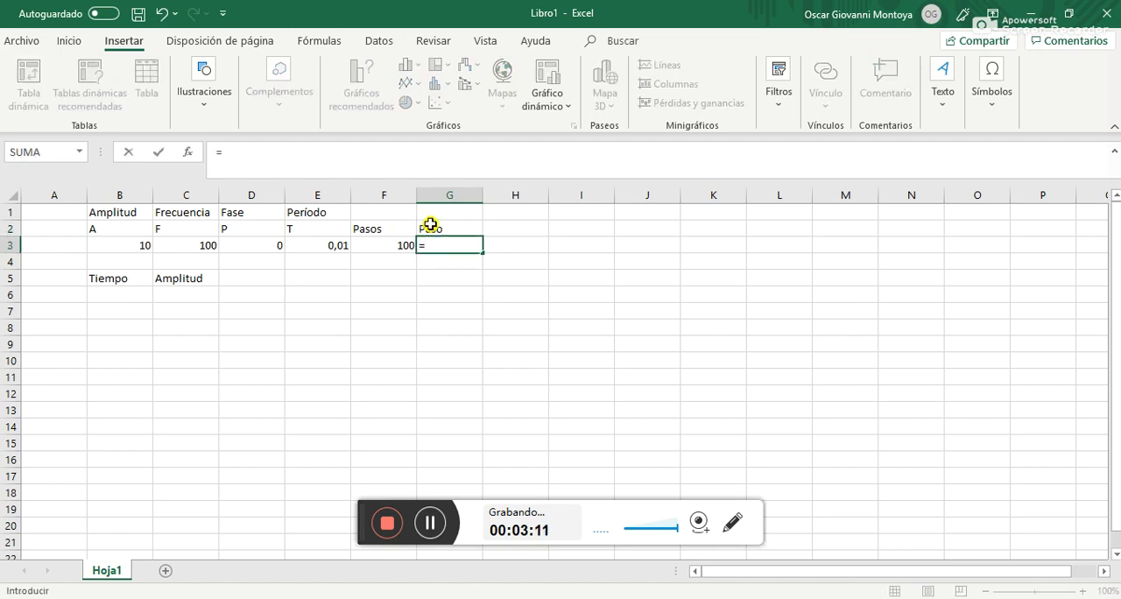
click(315, 244)
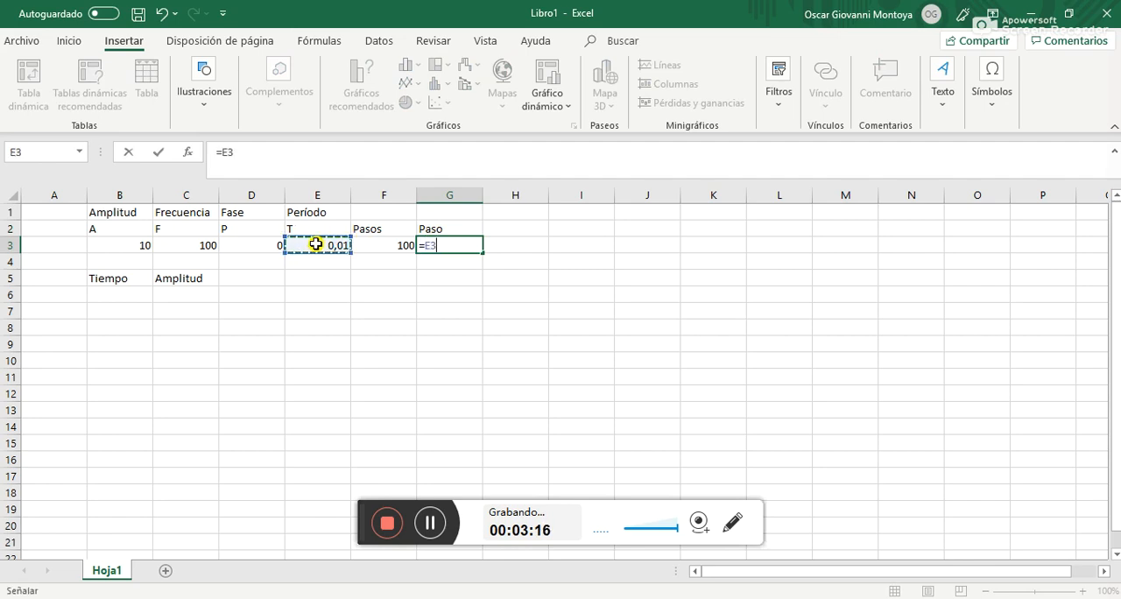
text(/)
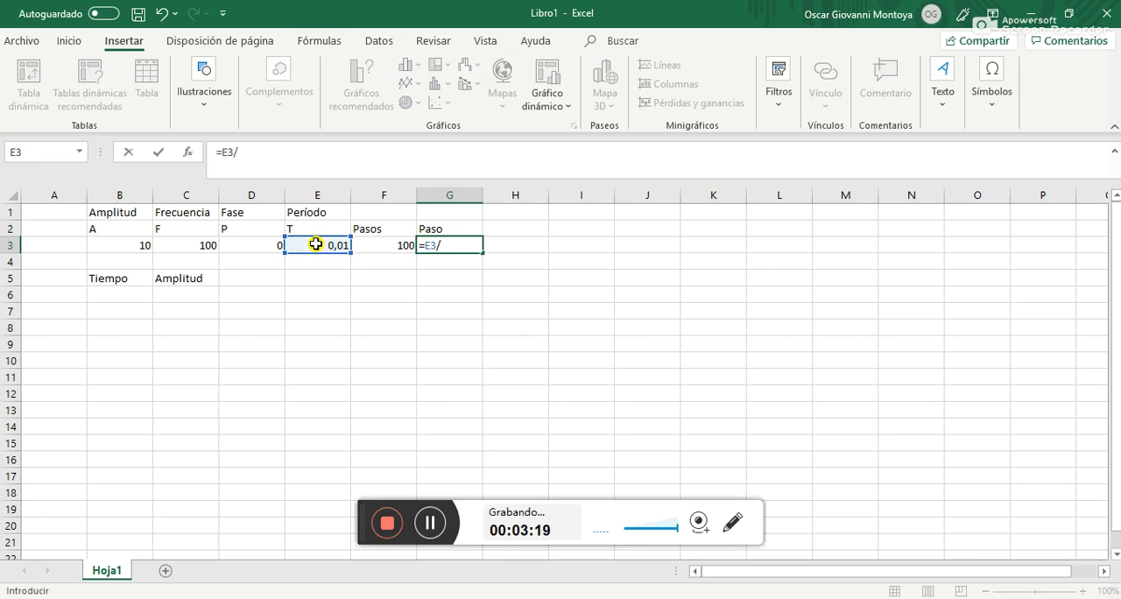
click(381, 244)
key(Return)
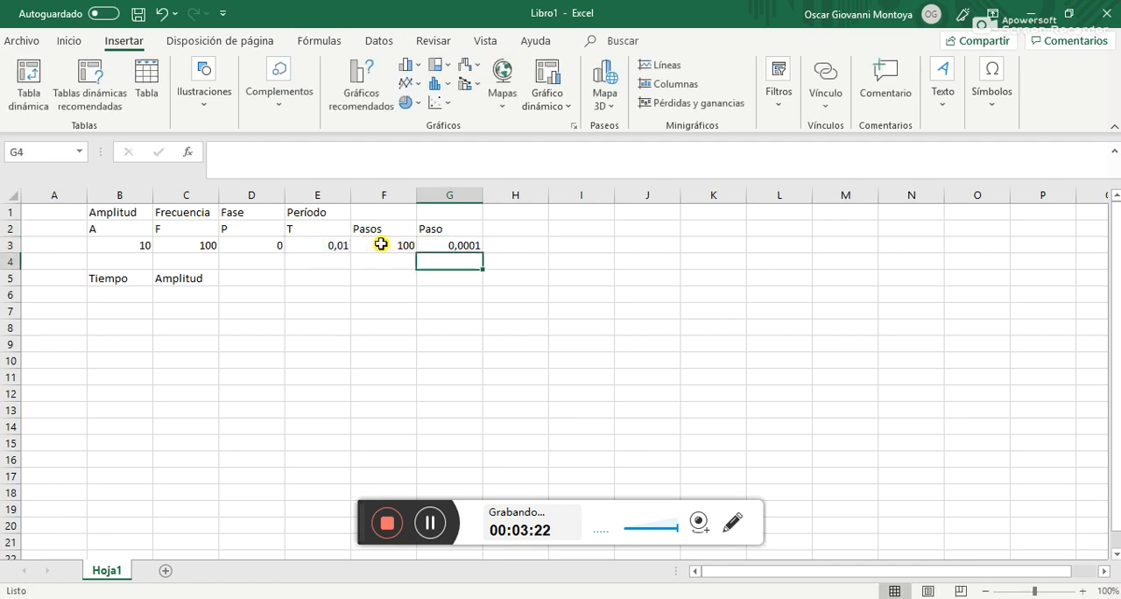
click(455, 244)
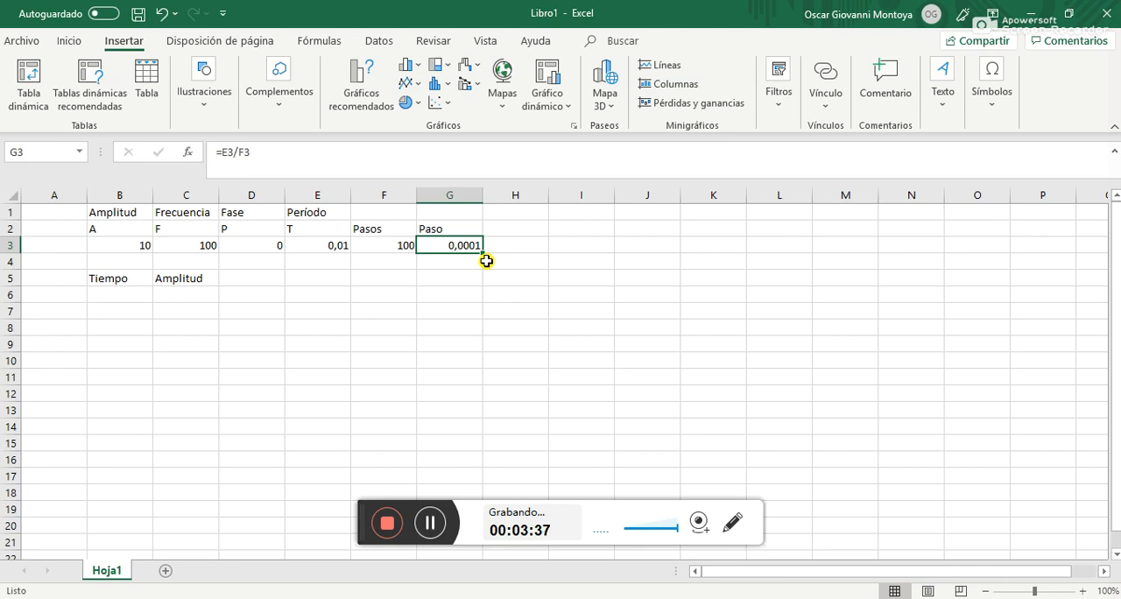
Start the Tiempo column with 0 in cell B6 and the formula =B6+G3 in B7
click(122, 294)
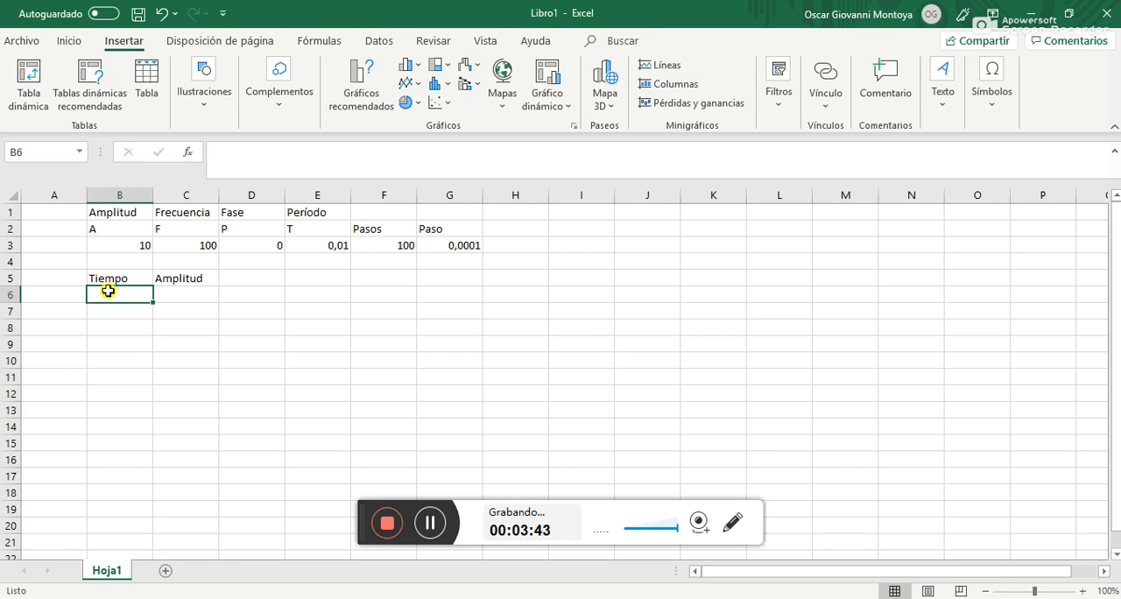
text(0)
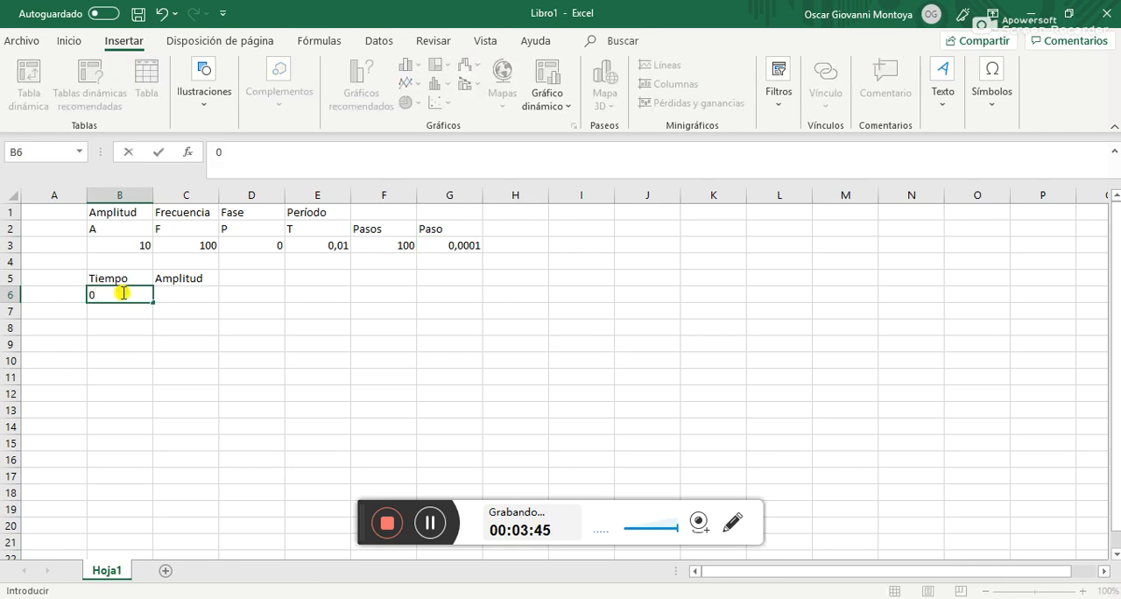
key(Return)
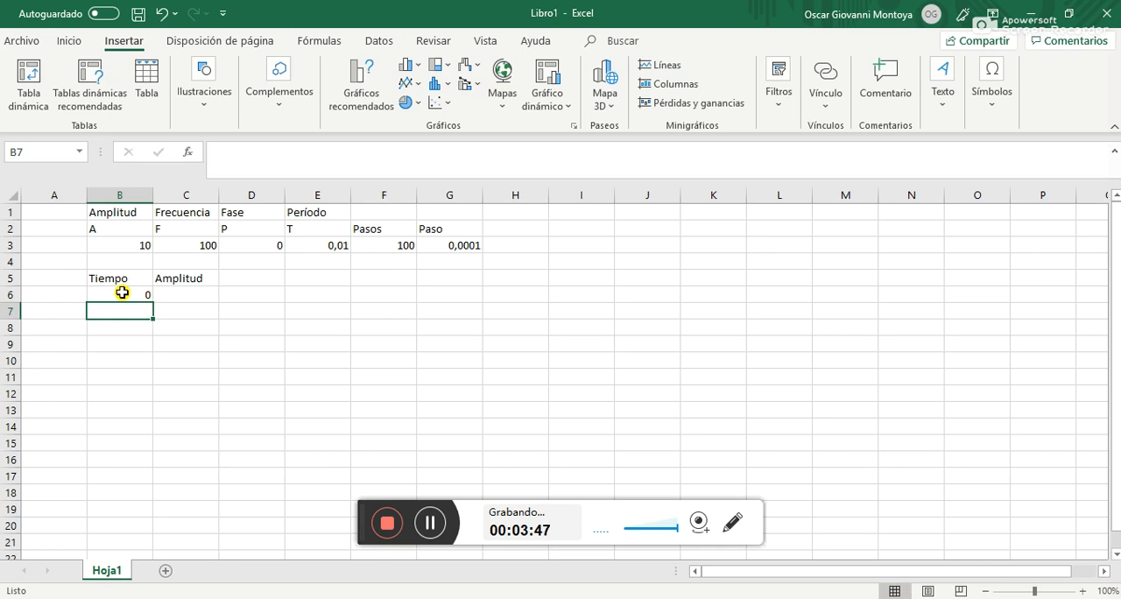
text(=)
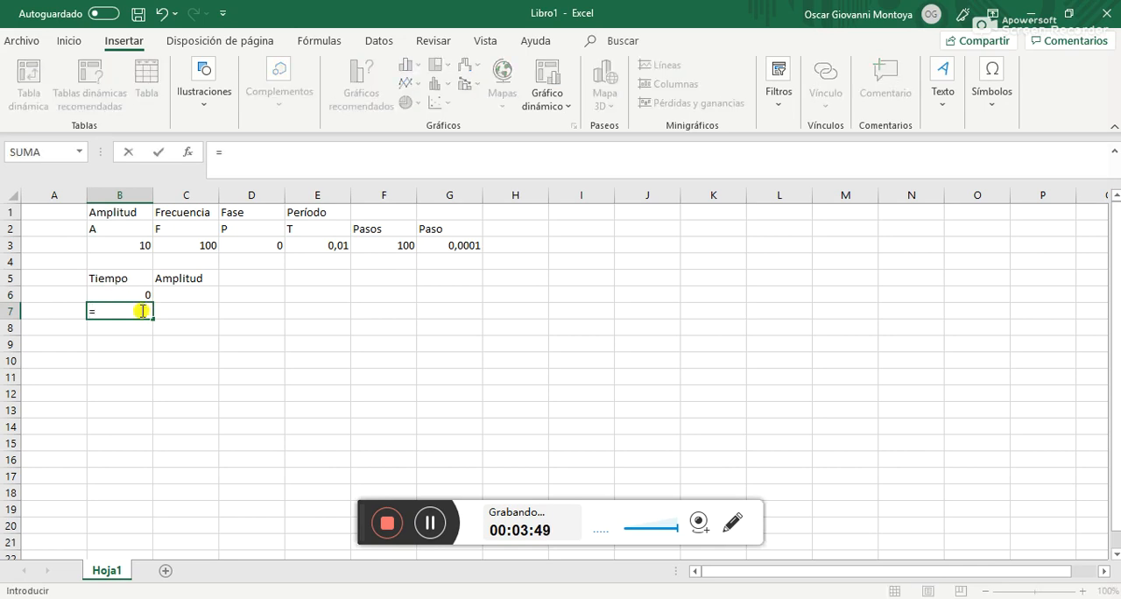
click(131, 292)
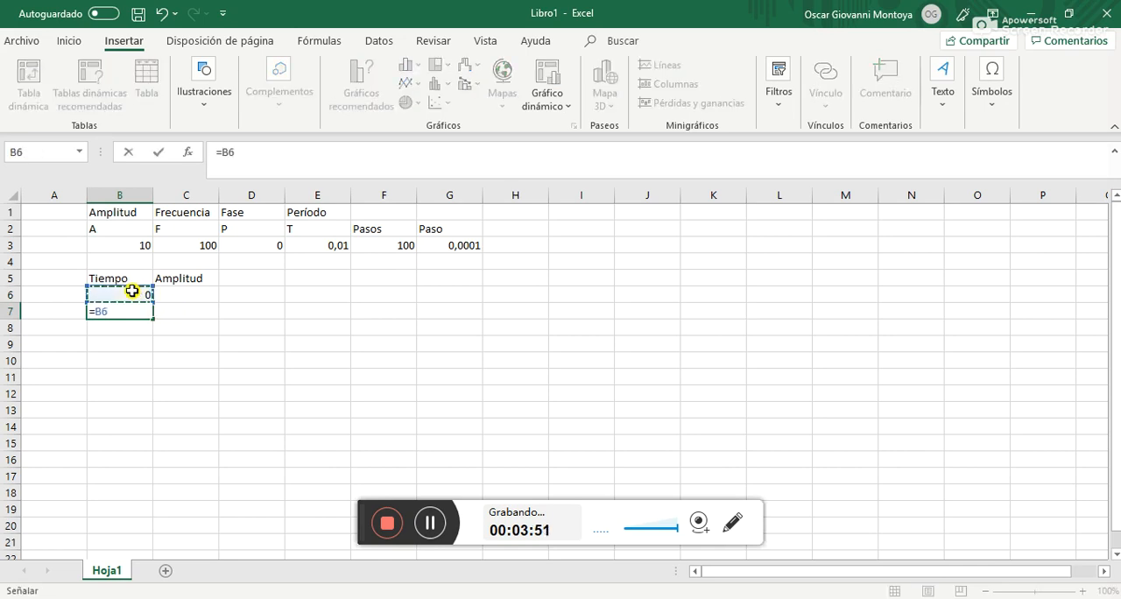
text(+)
click(457, 246)
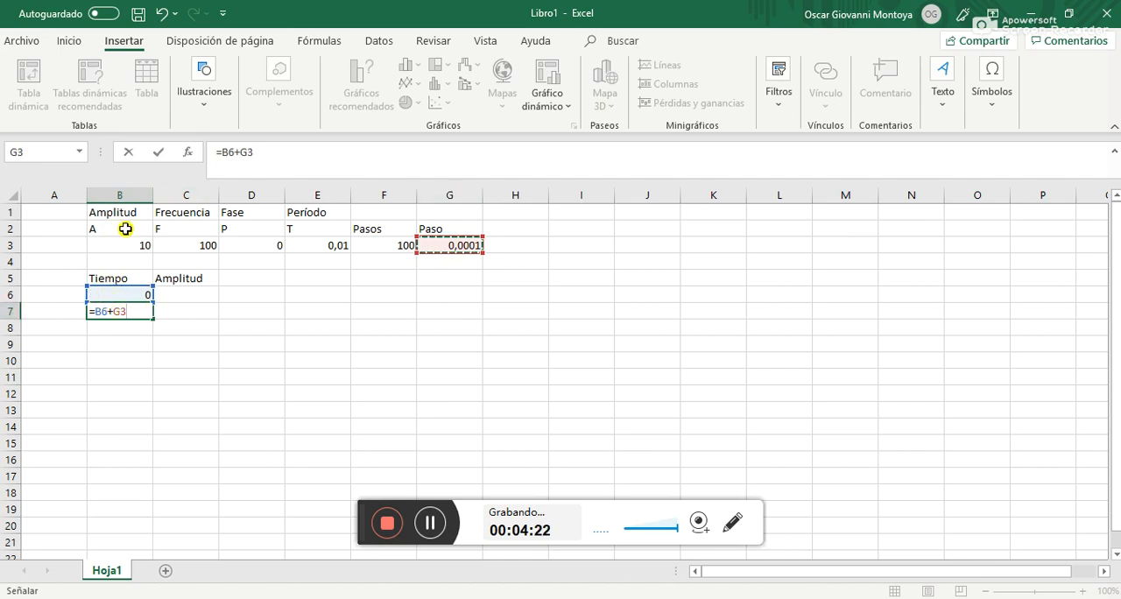
key(ctrl+Return)
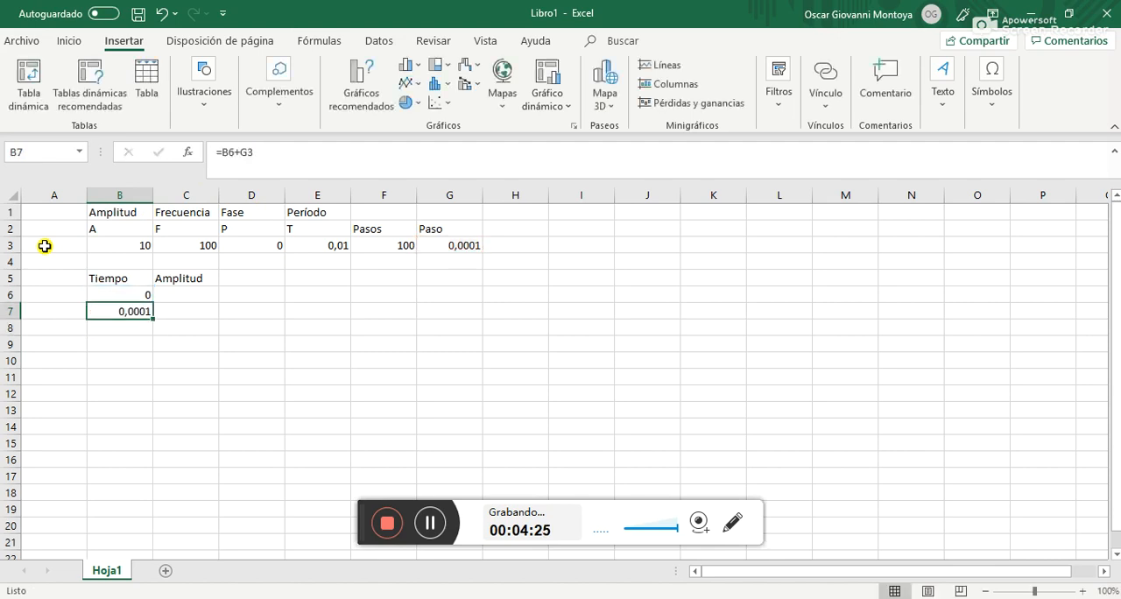
Copy the formula from B7 into B8 as a trial, inspect its references and clear B8 again
key(ctrl+c)
key(Down)
key(ctrl+v)
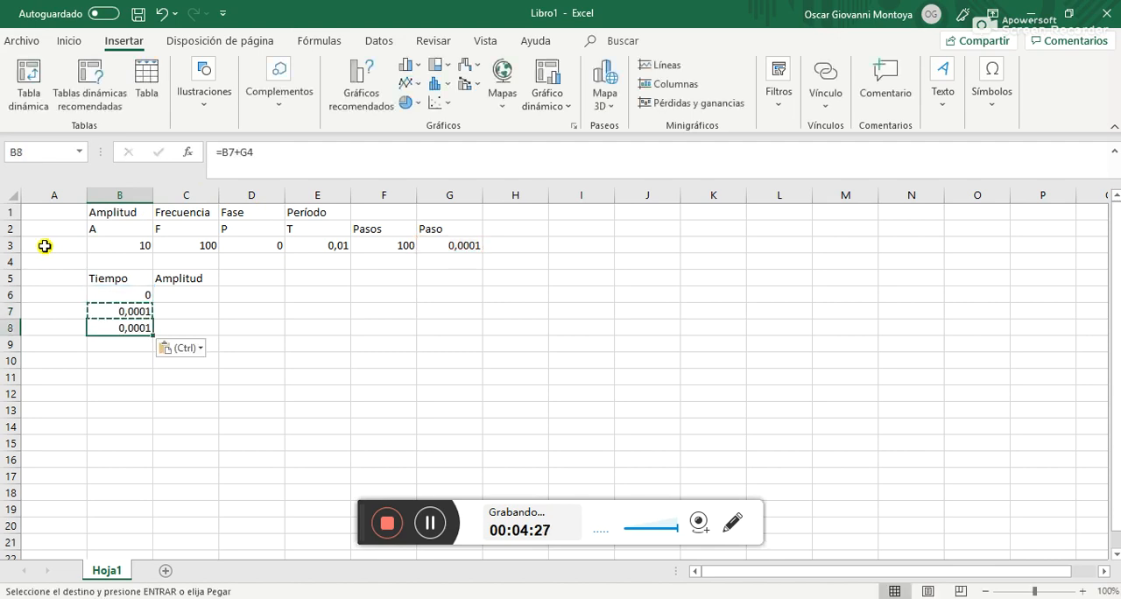
key(Escape)
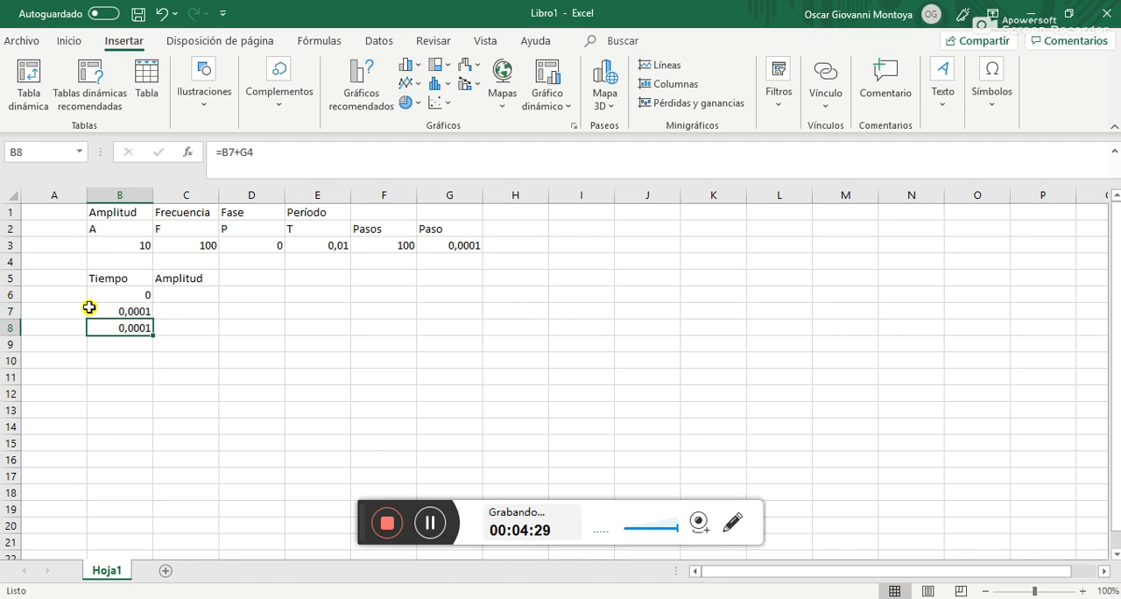
click(224, 151)
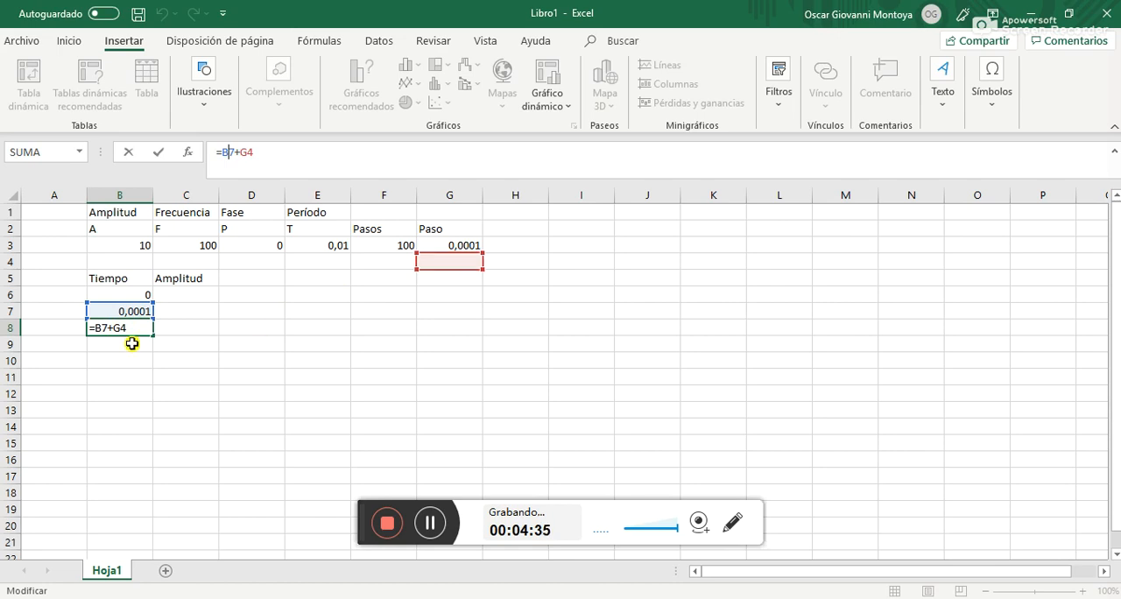
key(Return)
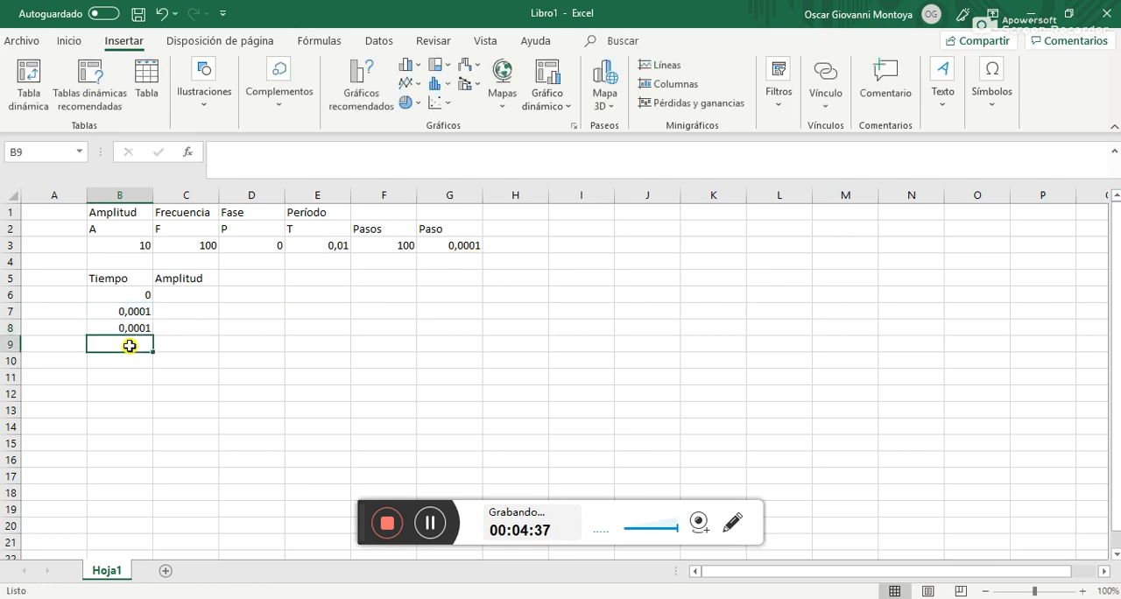
click(141, 328)
key(Delete)
Make the step-size reference in cell B7 absolute so the formula reads =B6+$G$3
click(131, 311)
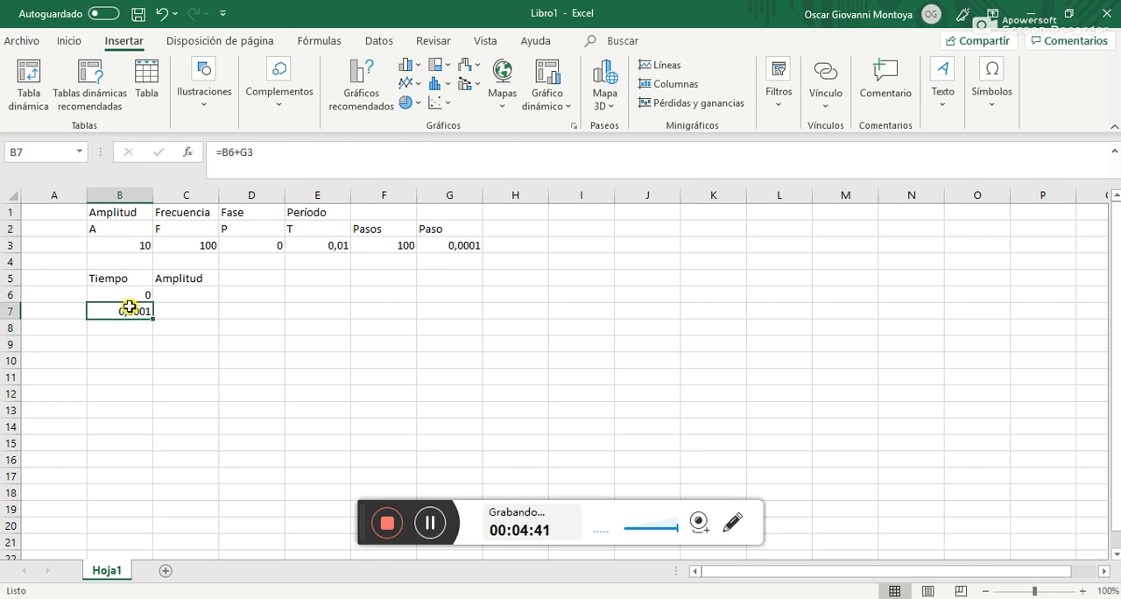
click(262, 150)
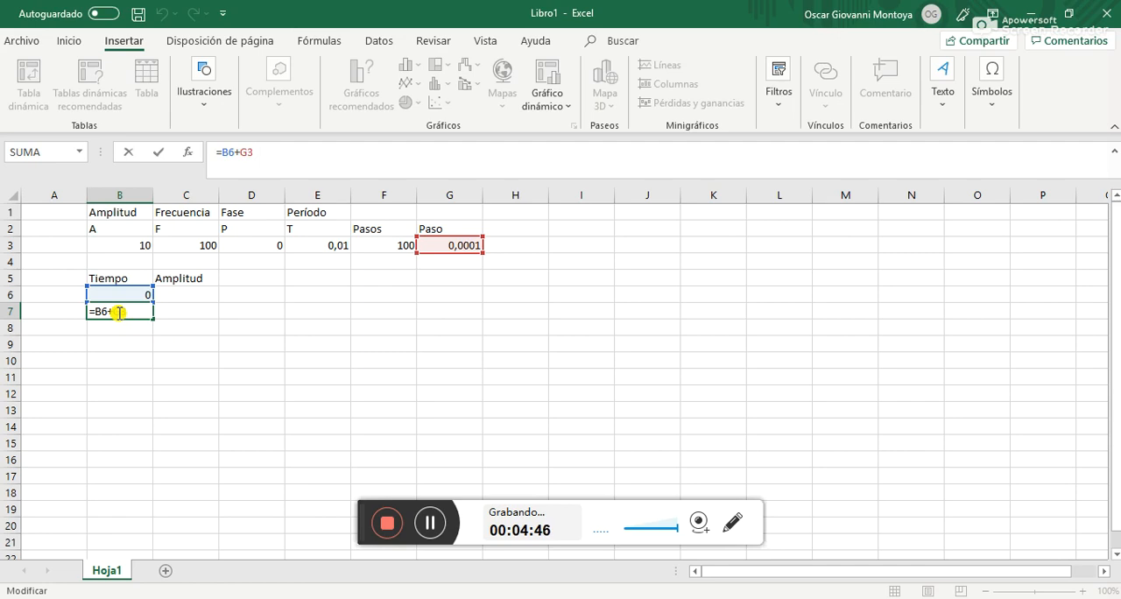
key(F4)
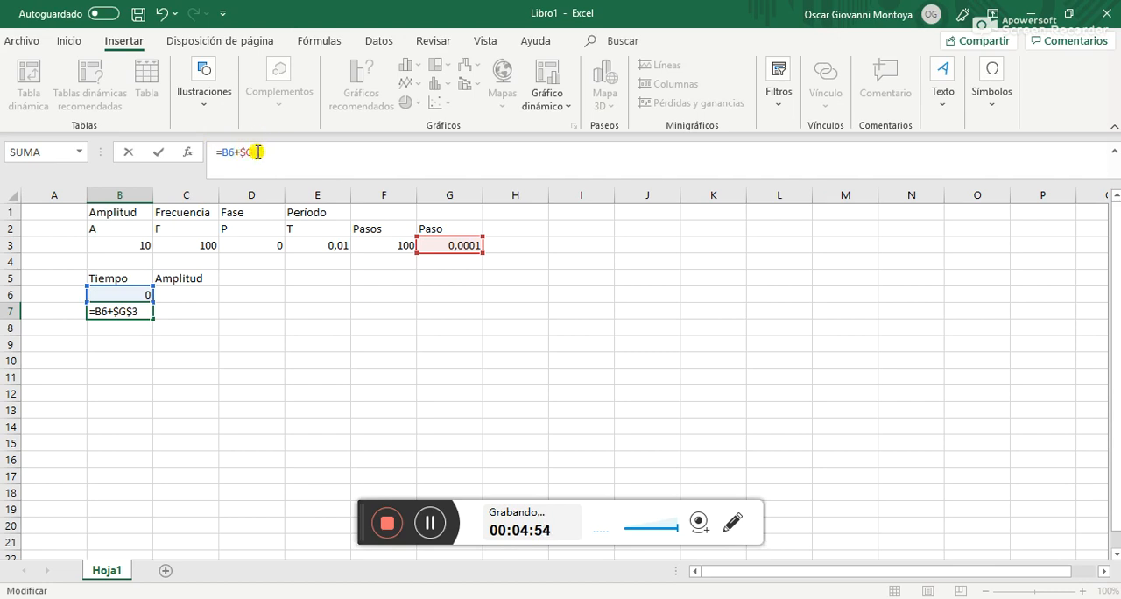
key(Return)
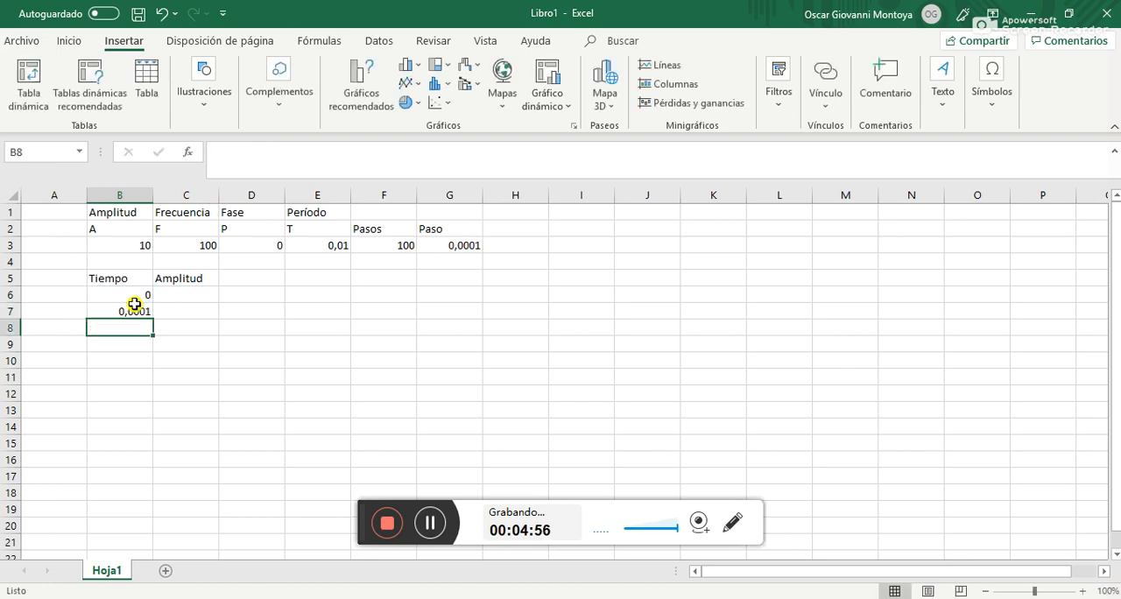
Copy the time formula from B7 down the Tiempo column into cells B8 to B41
click(134, 305)
key(ctrl+c)
key(Down)
key(shift+Down)
key(shift+Down)
key(shift+Down)
key(shift+Down)
key(shift+Down)
key(shift+Down)
key(shift+Down)
key(shift+Down)
key(shift+Down)
key(shift+Down)
key(shift+Down)
key(shift+Down)
key(shift+Down)
key(shift+Down)
key(shift+Down)
key(shift+Down)
key(shift+Down)
key(shift+Down)
key(shift+Down)
key(shift+Down)
key(shift+Down)
key(shift+Down)
key(shift+Down)
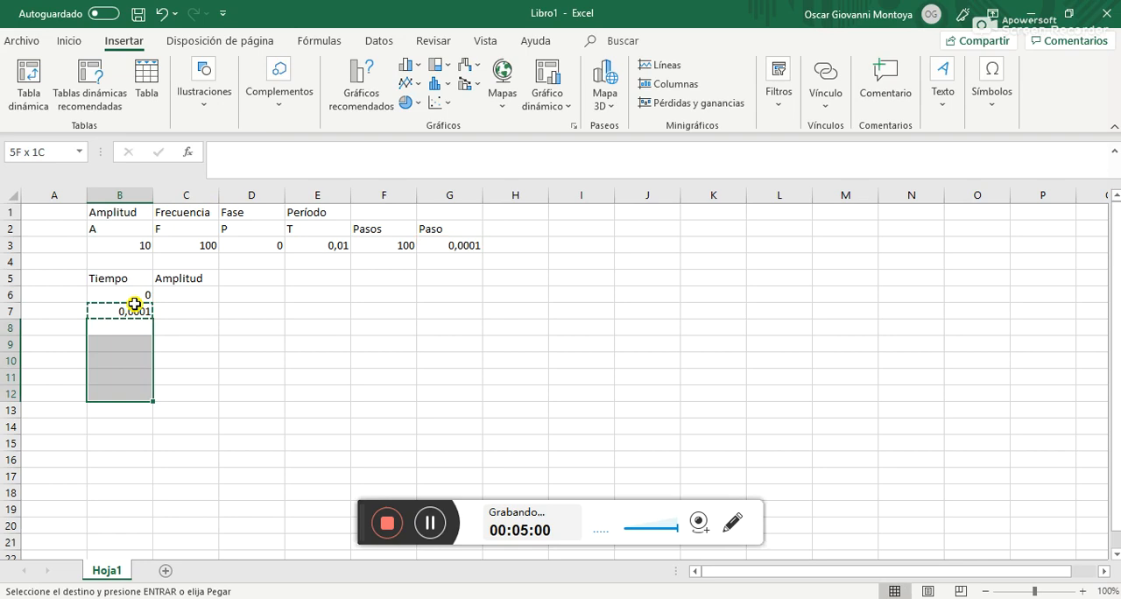
key(shift+Down)
key(shift+Down)
key(shift+Down)
key(shift+Down)
key(shift+Down)
key(shift+Down)
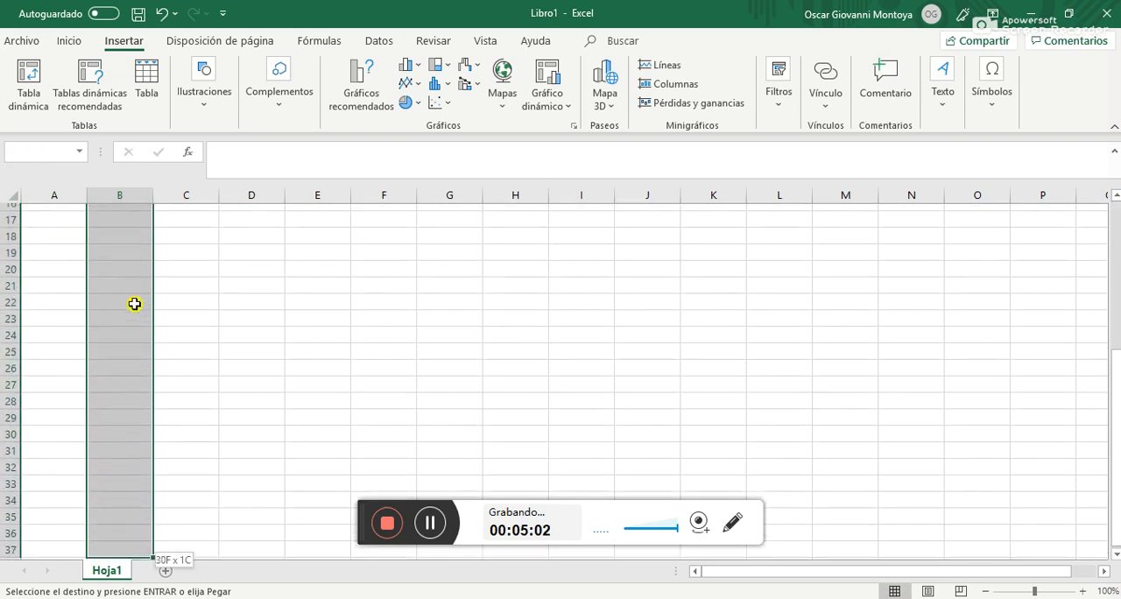
key(ctrl+v)
scroll(134, 303, up, 2)
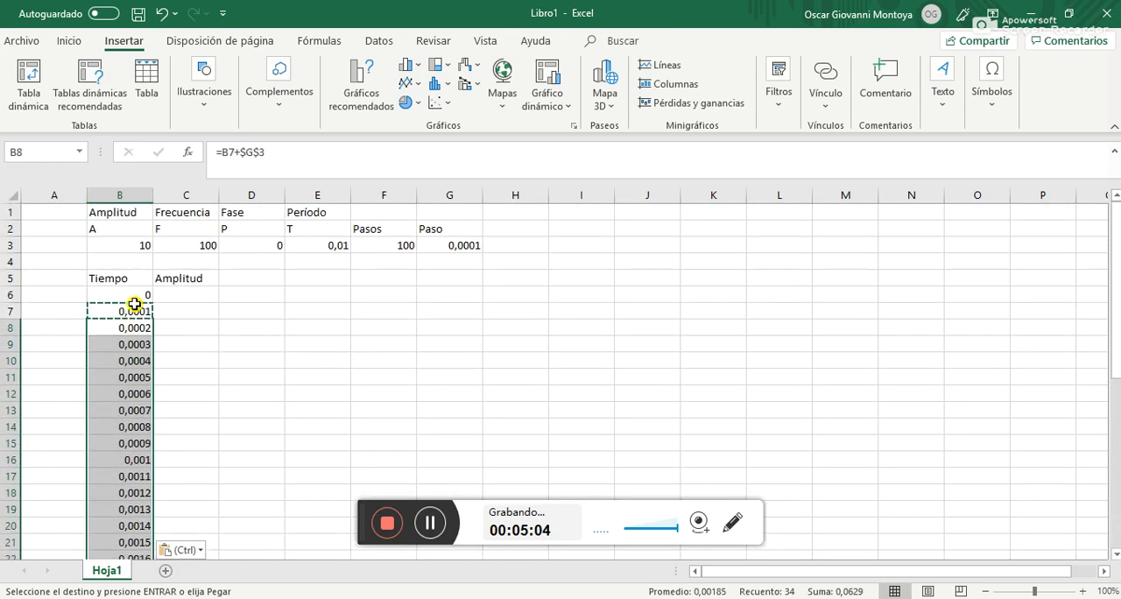
Review the Tiempo column's values down to its last filled row
key(Down)
key(Down)
key(Down)
key(Down)
key(Down)
key(Down)
key(Down)
key(Down)
key(Down)
key(Down)
key(Down)
key(Down)
key(Down)
key(Down)
key(Down)
key(Down)
key(Down)
key(Down)
key(Down)
key(Down)
Extend the Tiempo column by copying the formula from B41 into cells B42 to B104
key(Down)
key(Down)
key(Down)
key(Down)
key(Down)
key(Down)
key(Down)
key(Down)
key(Down)
key(Down)
key(Down)
key(Down)
key(Down)
key(Down)
key(Down)
key(Down)
key(Down)
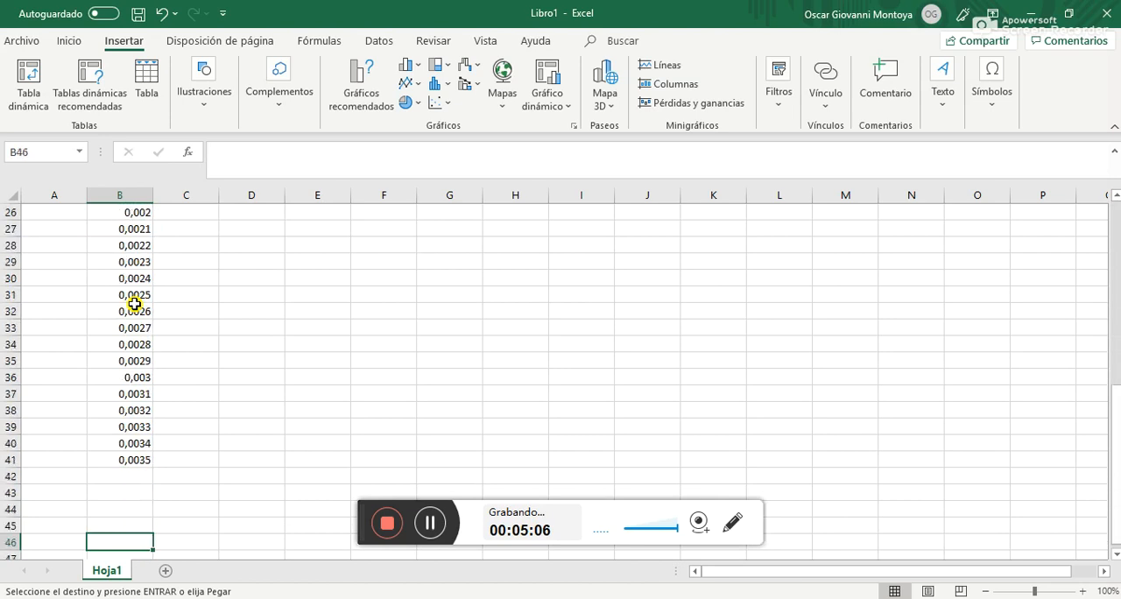
key(Up)
key(Up)
key(Up)
key(Up)
key(Up)
key(Up)
key(Up)
key(Up)
key(Up)
key(Up)
key(Up)
key(Up)
key(Up)
key(Up)
key(Up)
key(Up)
key(Up)
key(Up)
key(Up)
key(Up)
key(Up)
key(Up)
key(Up)
key(Up)
key(Up)
key(Up)
key(Up)
key(Up)
key(Up)
key(Down)
key(Down)
key(Down)
key(Down)
key(Down)
key(Down)
key(Down)
key(Down)
key(Down)
key(Down)
key(Down)
key(Down)
key(Down)
key(Down)
key(Down)
key(Down)
key(Down)
key(Down)
key(Down)
key(Down)
key(Down)
key(Down)
key(Down)
key(Down)
key(Down)
key(Down)
key(Down)
key(Down)
key(Down)
key(Down)
key(Down)
key(Down)
key(ctrl+c)
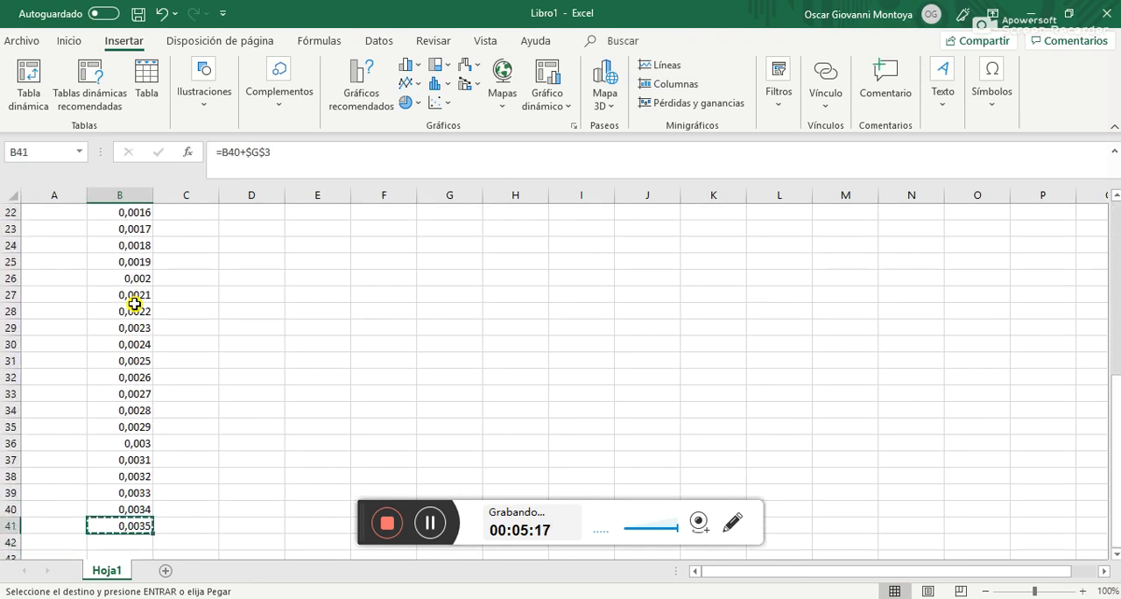
key(Down)
key(shift+Down)
key(shift+Down)
key(shift+Down)
key(shift+Down)
key(shift+Down)
key(shift+Down)
key(shift+Down)
key(shift+Down)
key(shift+Down)
key(shift+Down)
key(shift+Down)
key(shift+Down)
key(shift+Down)
key(shift+Down)
key(shift+Down)
key(shift+Down)
key(shift+Down)
key(shift+Down)
key(shift+Down)
key(shift+Down)
key(shift+Down)
key(shift+Down)
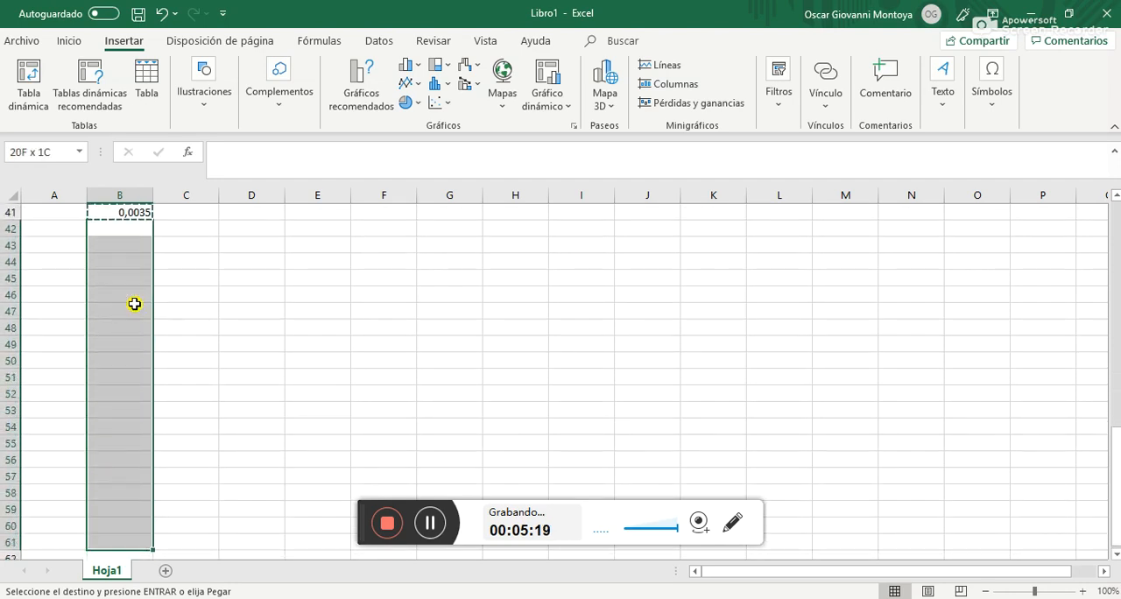
key(shift+Down)
key(shift+Down)
key(shift+Down)
key(shift+Down)
key(shift+Down)
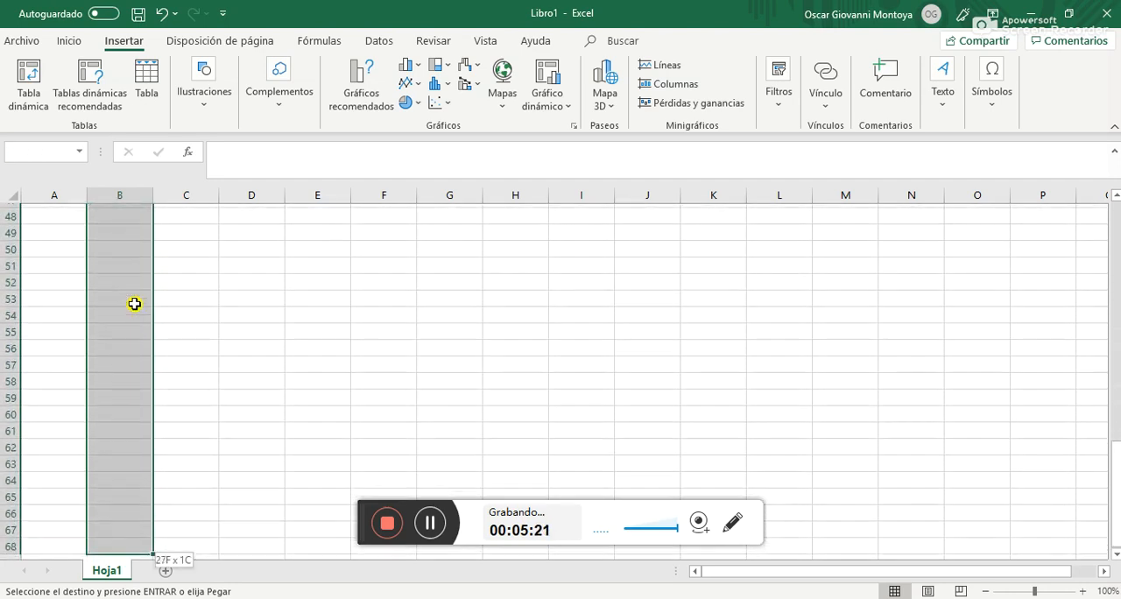
key(shift+Down)
key(shift+Down)
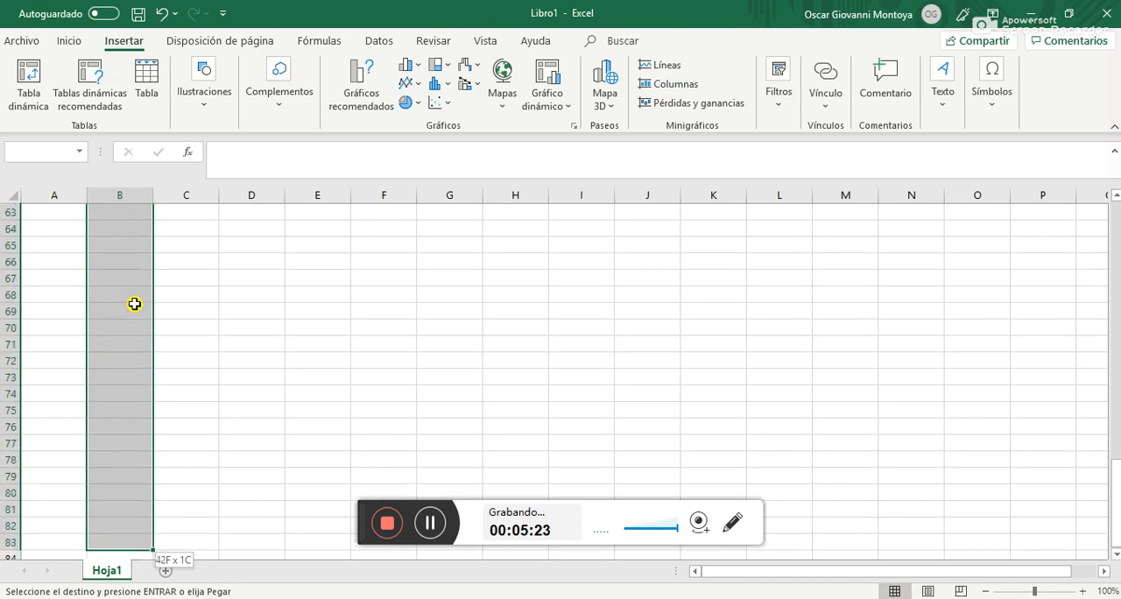
key(shift+Down)
key(shift+Down)
key(shift+Down)
key(shift+Down)
key(shift+Down)
key(shift+Down)
key(shift+Down)
key(shift+Down)
key(shift+Down)
key(shift+Down)
key(shift+Down)
key(shift+Down)
key(shift+Down)
key(shift+Down)
key(shift+Down)
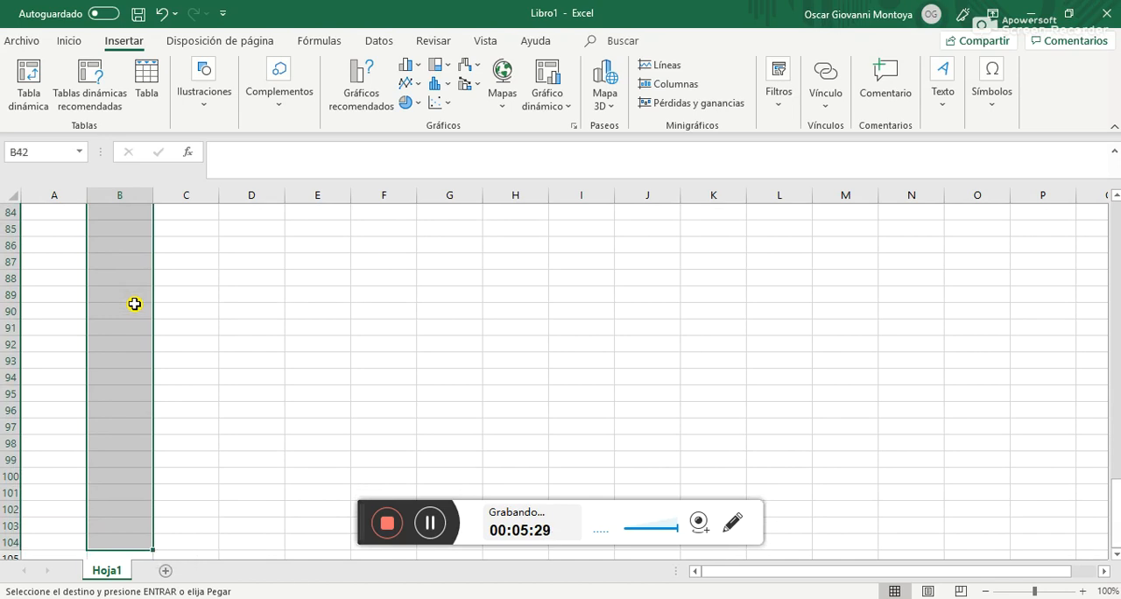
key(Return)
Complete the Tiempo column by copying the formula from B104 into cells B105 and B106
key(Down)
key(Down)
key(Down)
key(Down)
key(Down)
key(Down)
key(Down)
key(Down)
key(Down)
key(Down)
key(Down)
key(Down)
key(Down)
key(Down)
key(Down)
key(Down)
key(Down)
key(Down)
key(Down)
key(Down)
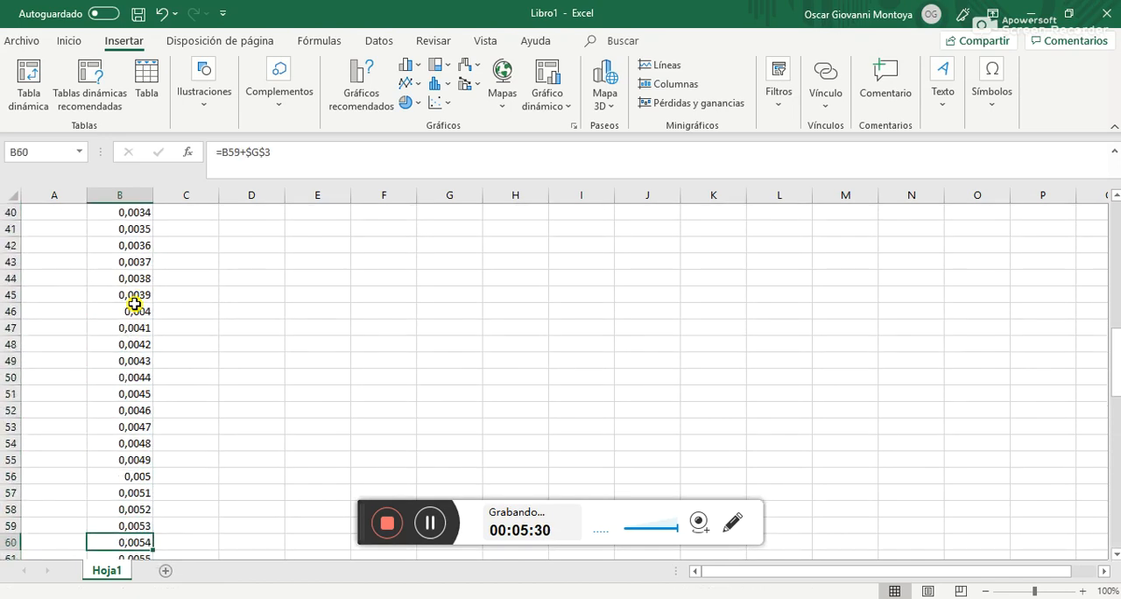
key(Down)
key(Down)
key(Down)
key(Down)
key(Down)
key(Down)
key(Down)
key(Down)
key(Down)
key(Down)
key(Down)
key(Down)
key(Down)
key(Down)
key(Down)
key(Down)
key(Down)
key(Down)
key(Down)
key(Down)
key(Down)
key(Down)
key(Down)
key(Down)
key(Down)
key(Down)
key(Down)
key(Down)
key(Down)
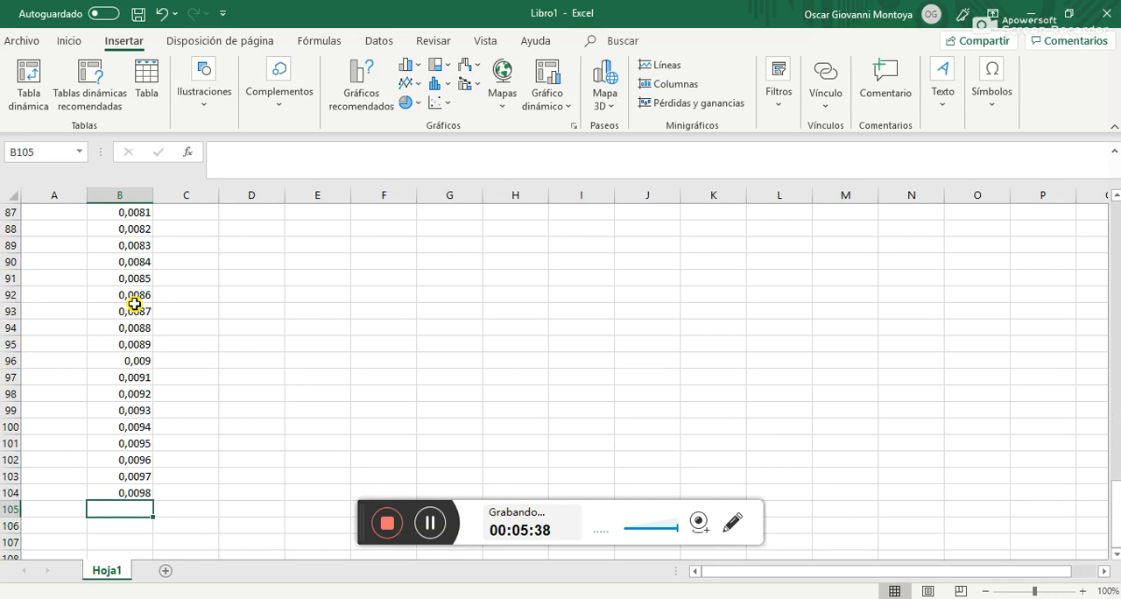
key(Up)
key(Down)
key(ctrl+v)
key(Down)
key(ctrl+v)
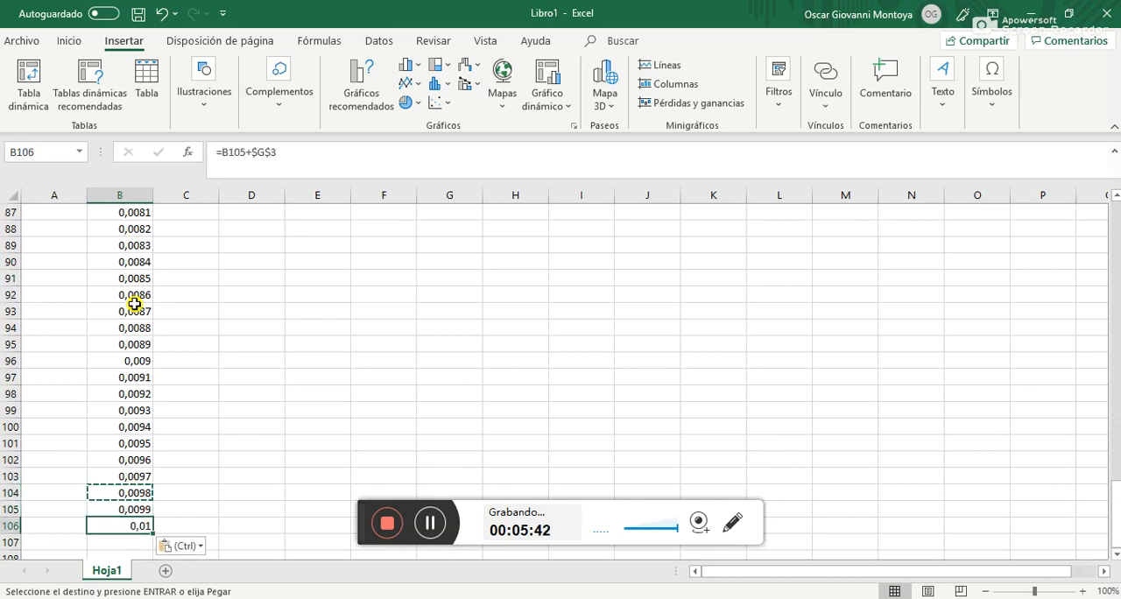
key(Escape)
Return to the start of the table and begin a formula in Amplitud cell C6
key(Up)
key(Up)
key(Up)
key(Up)
key(Up)
key(Up)
key(Up)
key(Up)
key(Up)
key(Up)
key(Up)
key(Up)
key(Up)
key(Up)
key(Up)
key(Up)
key(Up)
key(Up)
key(Up)
key(Up)
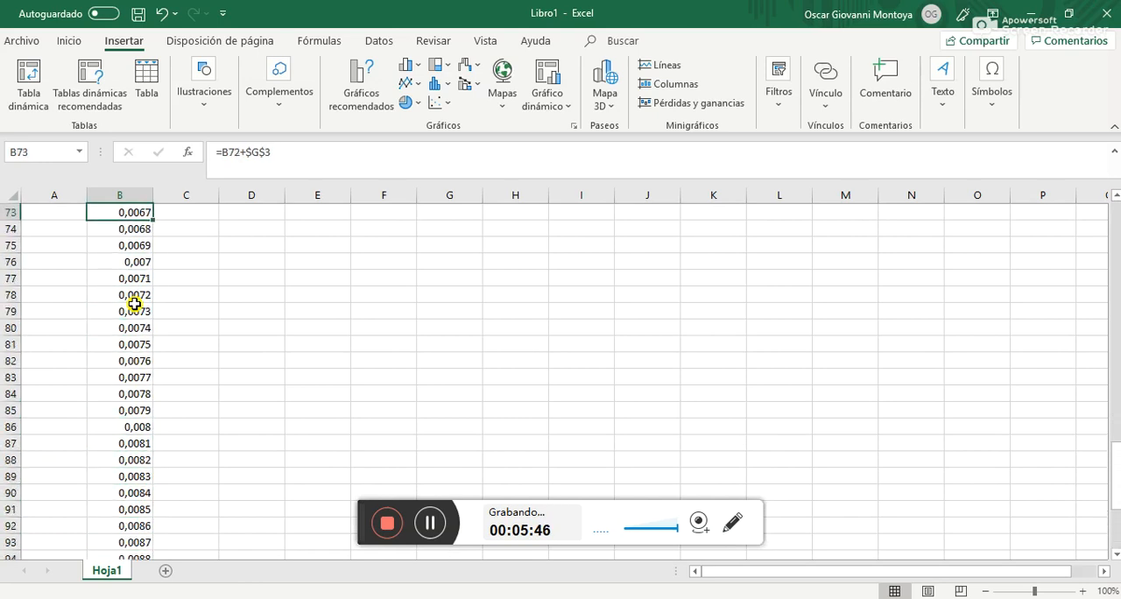
key(Up)
key(Up)
key(Up)
key(Up)
key(Up)
key(Up)
key(Up)
key(Up)
key(Up)
key(Up)
key(Up)
key(Up)
key(Up)
key(Up)
key(Up)
key(Up)
key(Up)
key(Up)
key(Up)
key(Up)
key(Up)
key(Up)
key(Up)
key(Up)
key(Up)
key(Up)
key(Up)
key(Up)
key(Up)
key(Up)
key(Up)
key(Up)
key(Up)
key(Up)
key(Up)
key(Up)
key(Up)
key(Up)
key(Up)
key(Up)
key(Down)
key(Down)
key(Down)
key(Down)
key(Down)
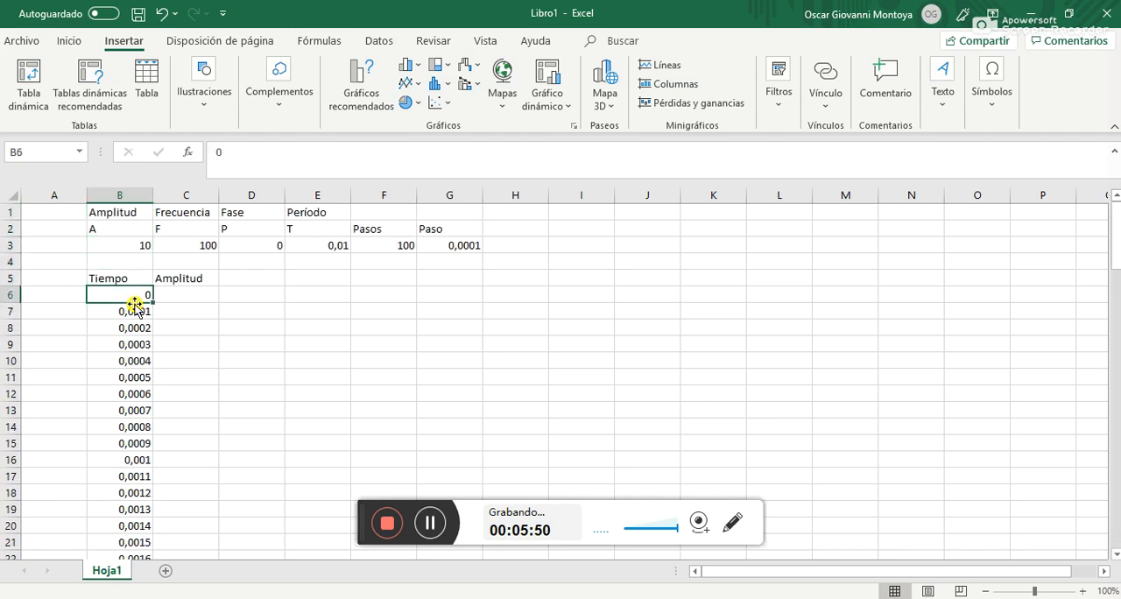
key(Right)
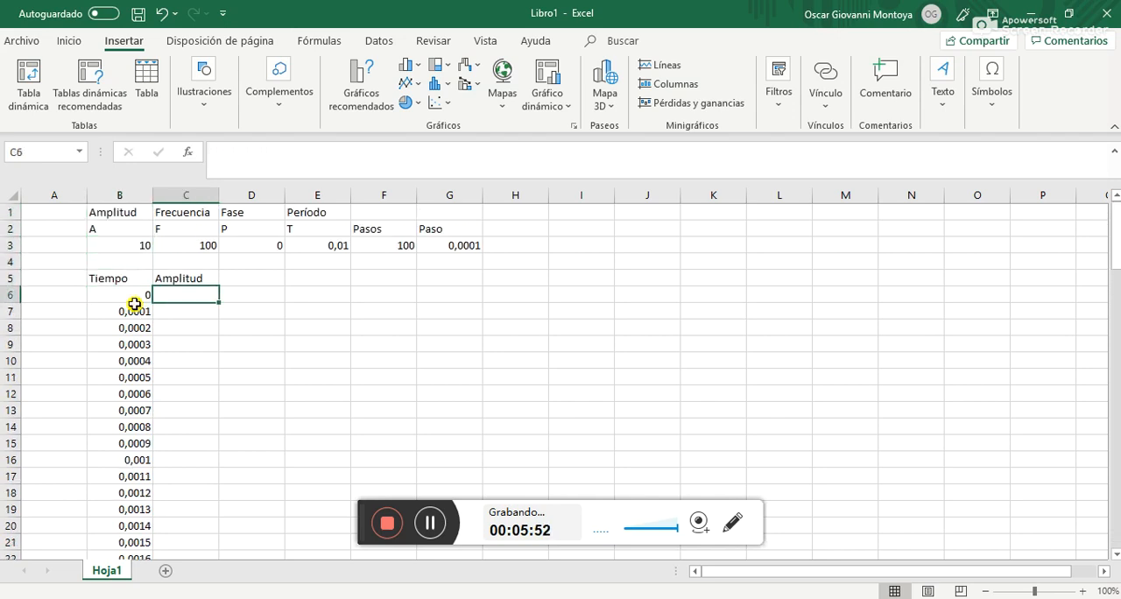
text(=)
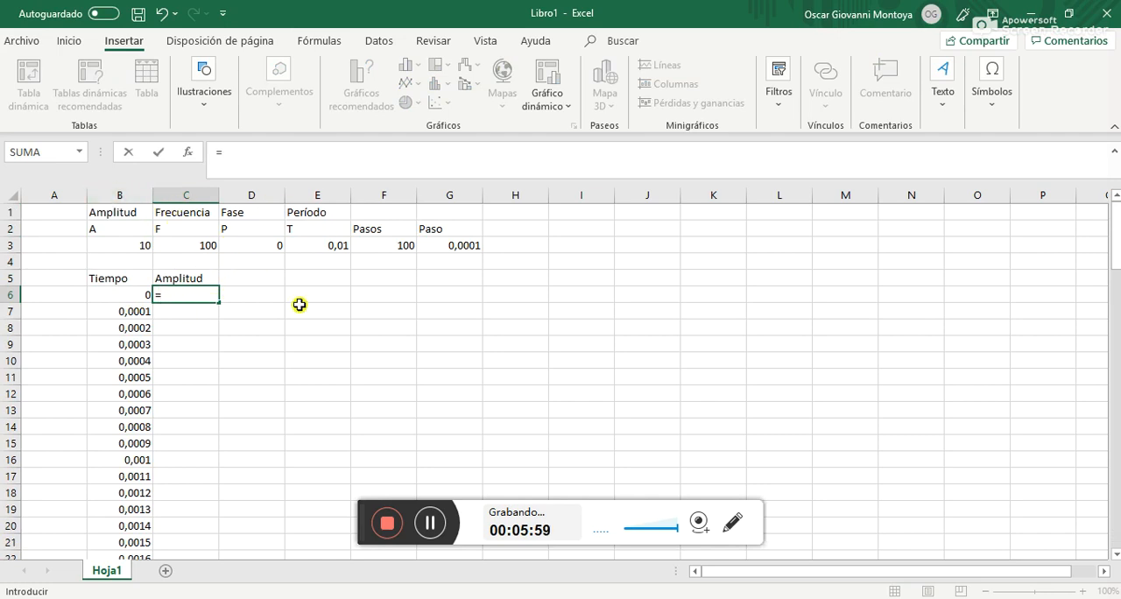
Open Notepad, write the reference equation Y=A*SEN(2*PI*F*T+P), and return to the Excel worksheet
key(super+r)
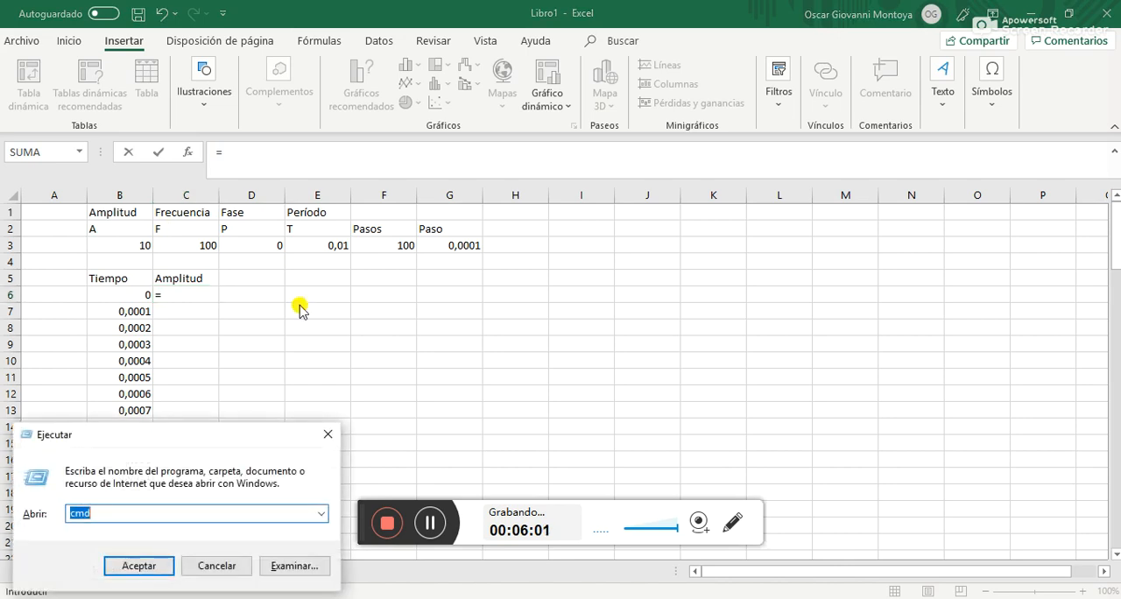
text(notepad)
key(Return)
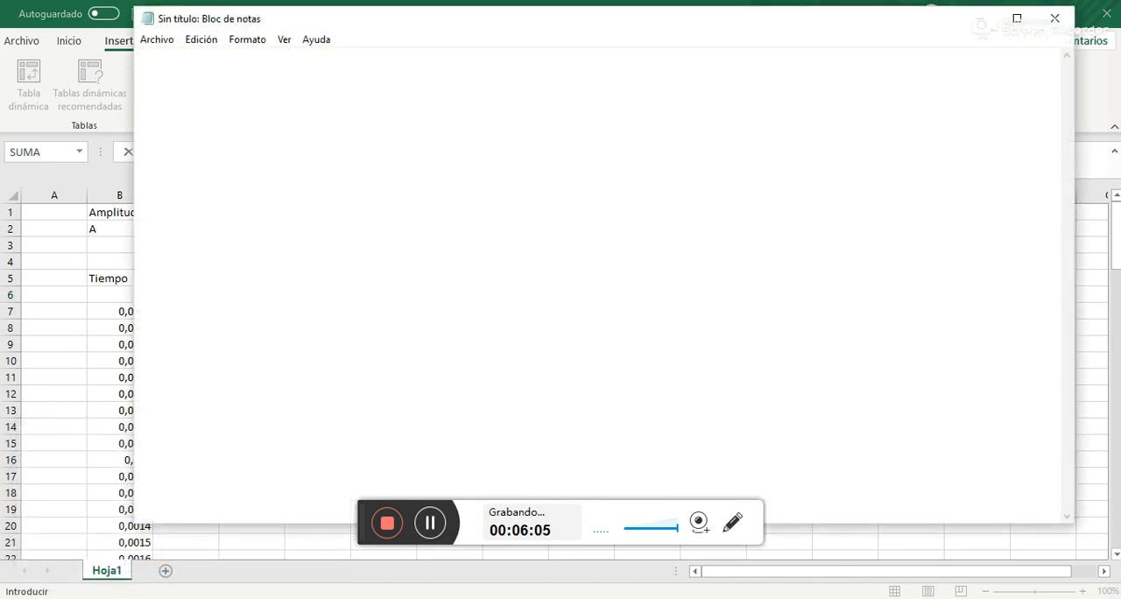
text(A)
key(BackSpace)
text(Y=A*SIN(2*PI*F*T)
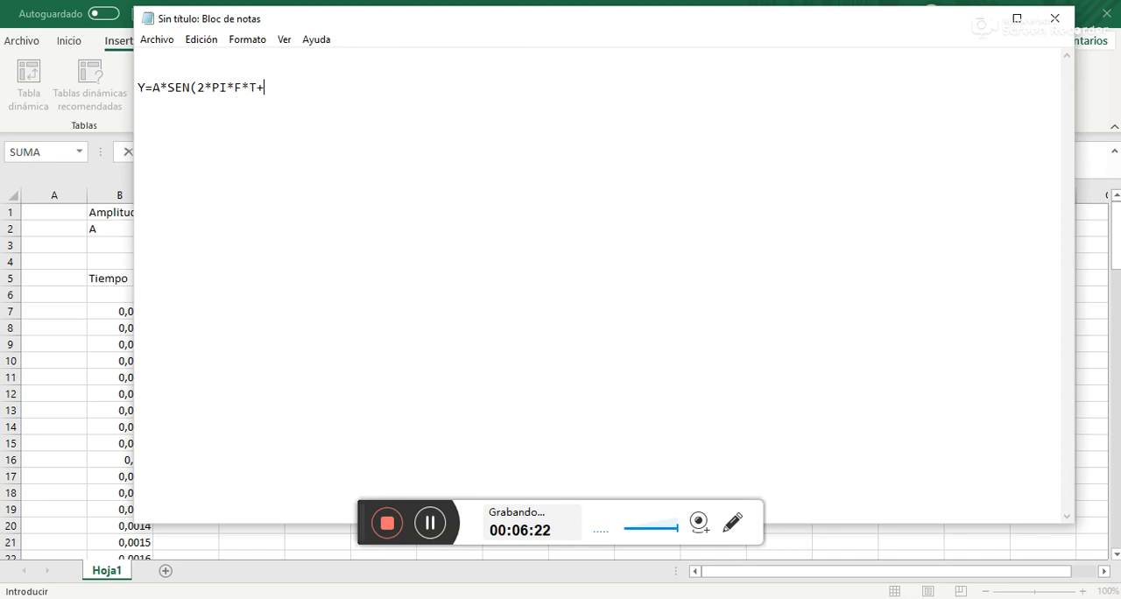
text(+P))
drag(138, 88, 165, 79)
click(324, 75)
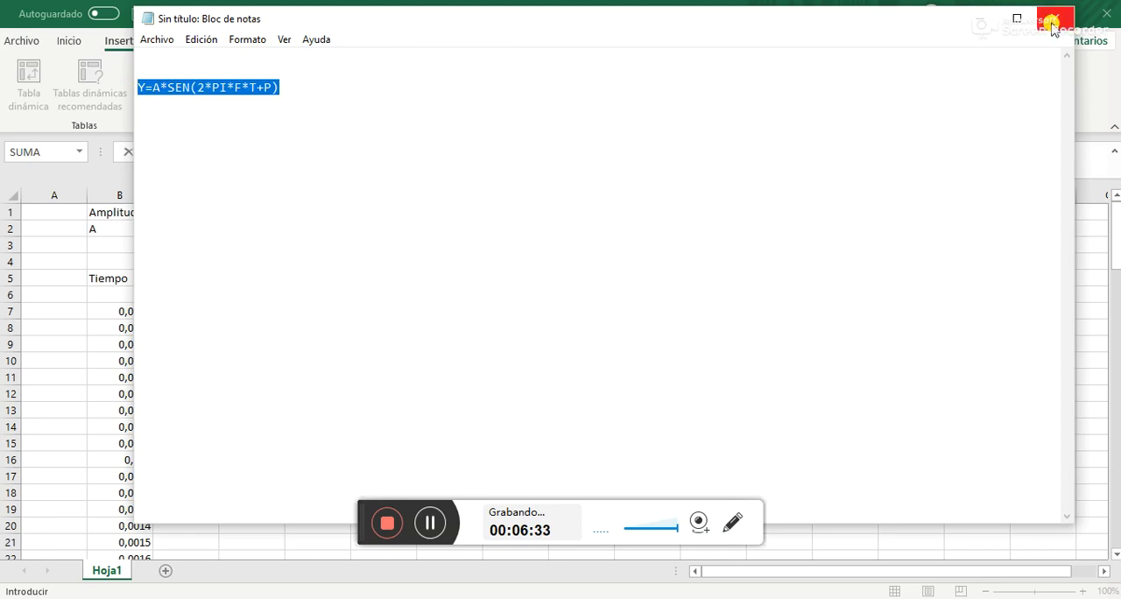
click(968, 19)
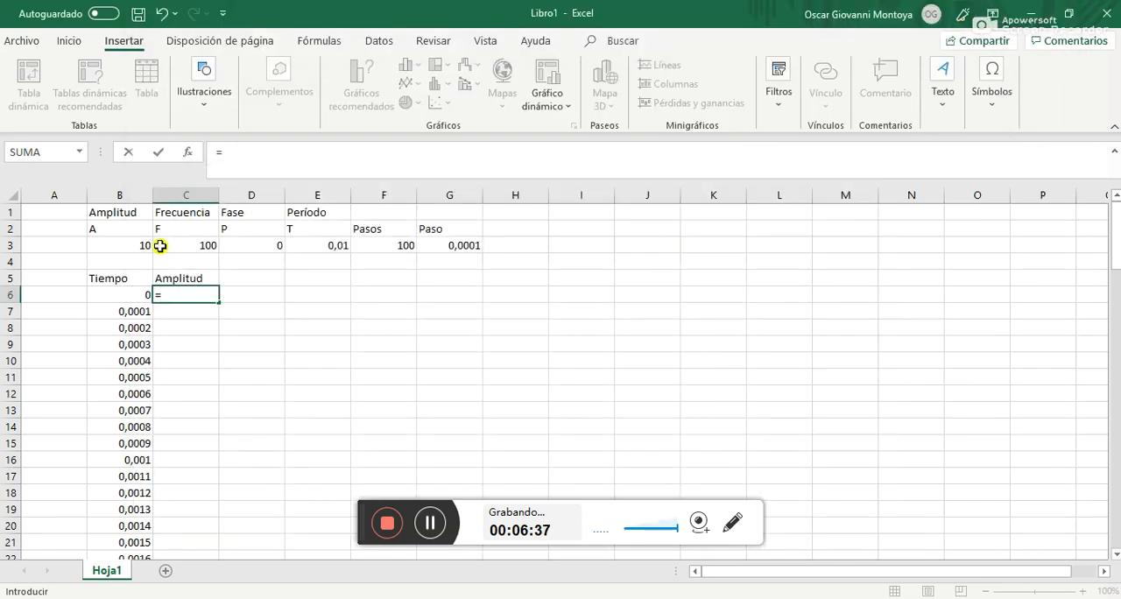
Enter the first part of the C6 formula as =$B$3*SENO(2*PI(), with an absolute amplitude reference
click(133, 244)
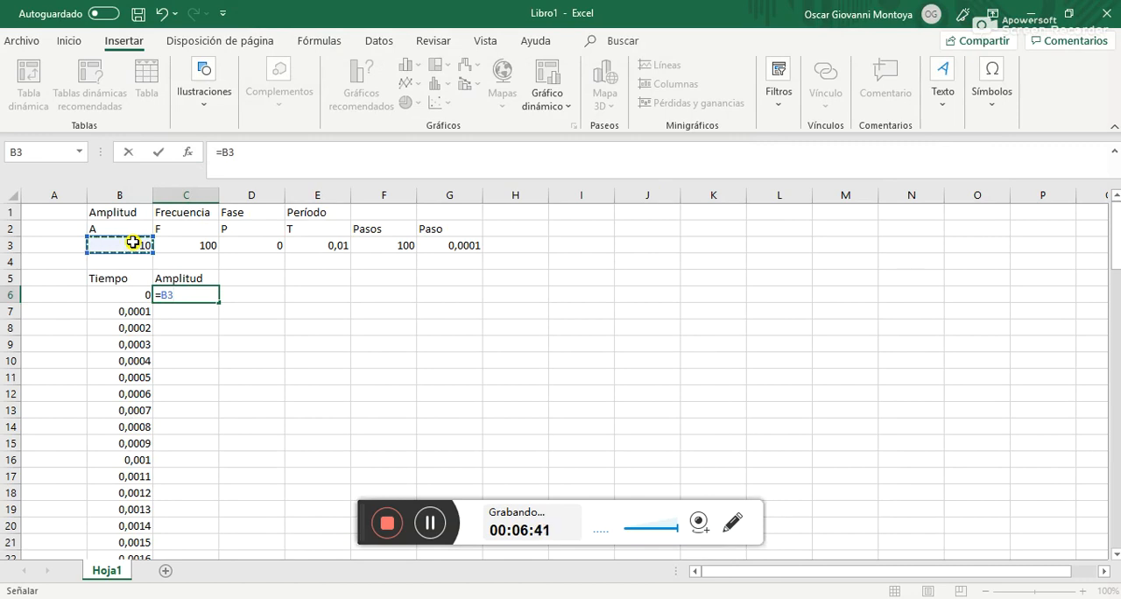
key(F4)
text(*)
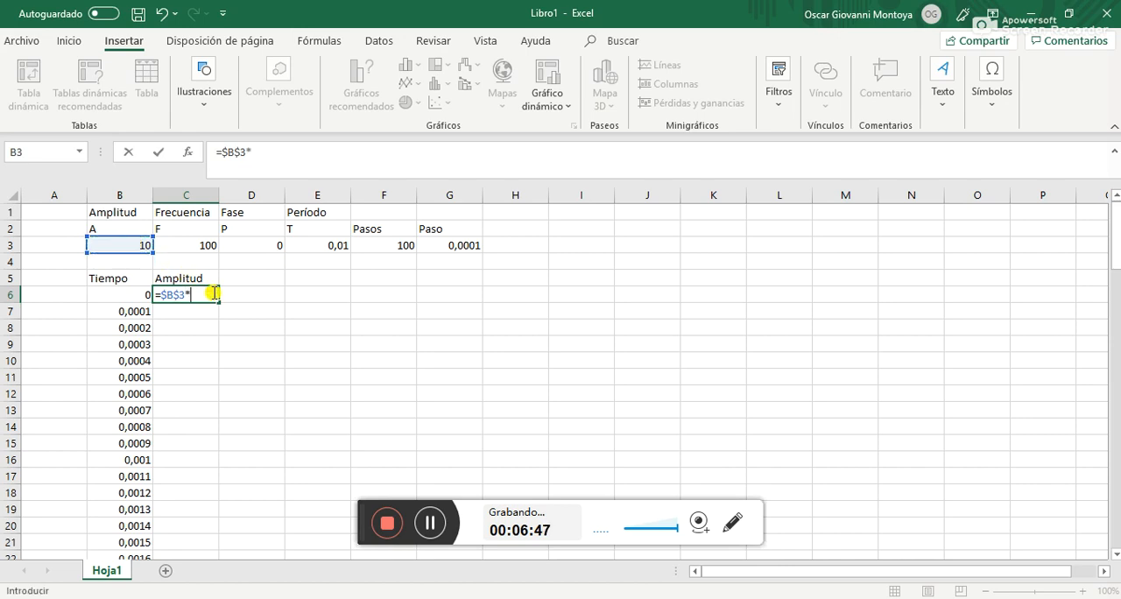
text(SE)
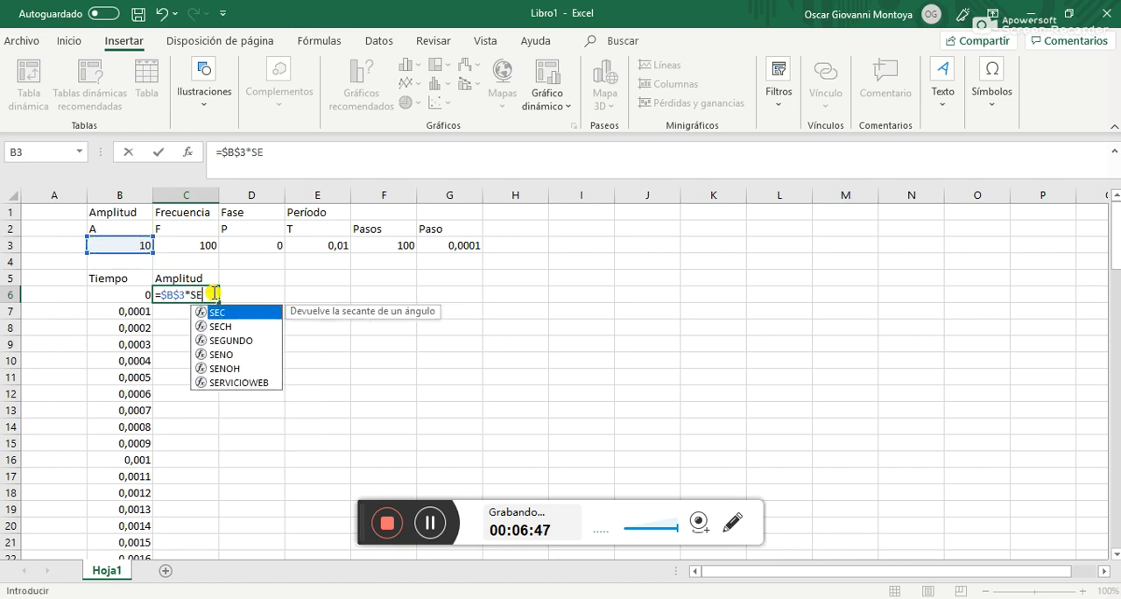
double_click(222, 353)
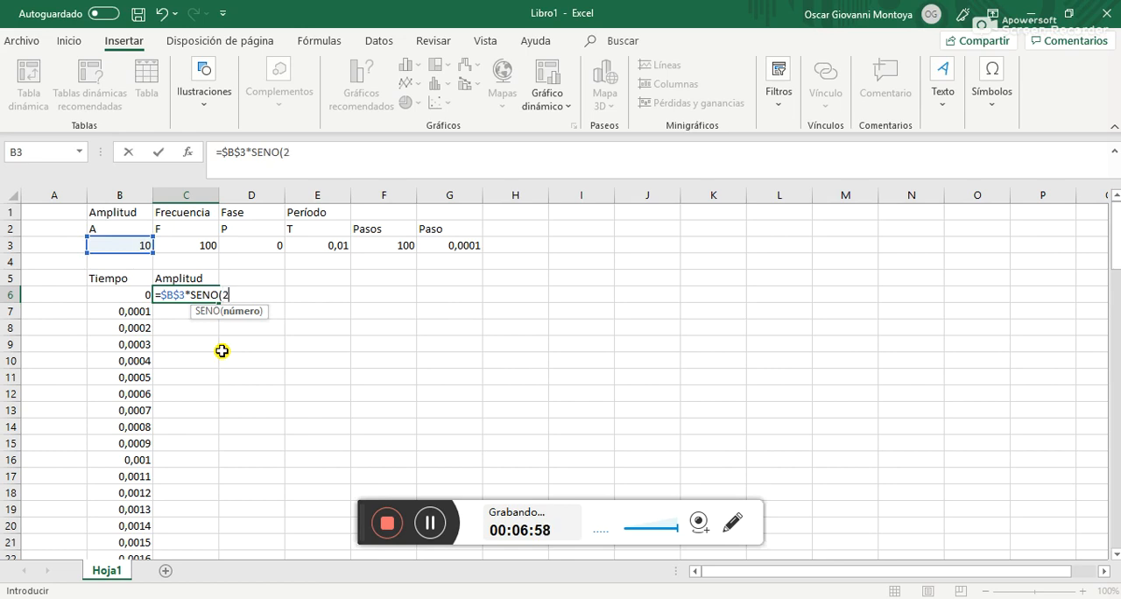
text(2*PI)
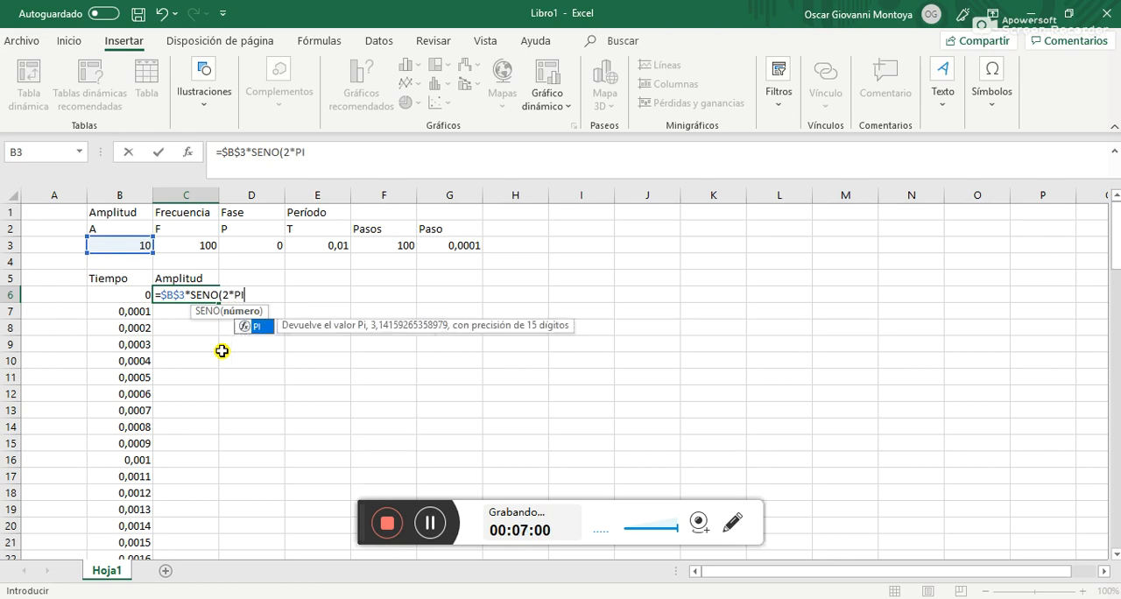
text(()
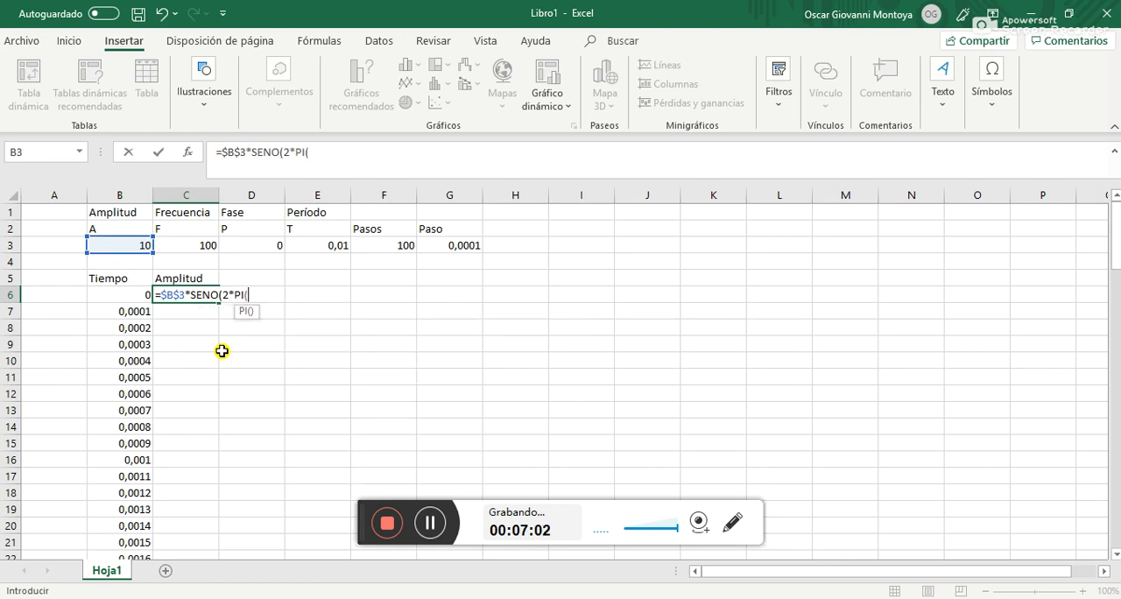
text())
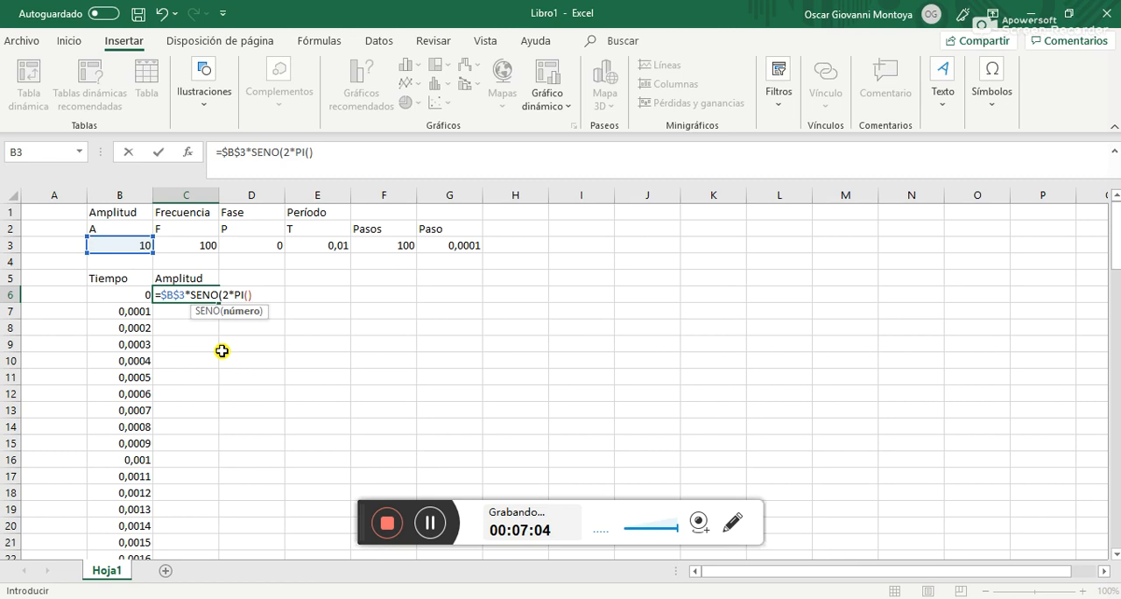
drag(235, 295, 248, 296)
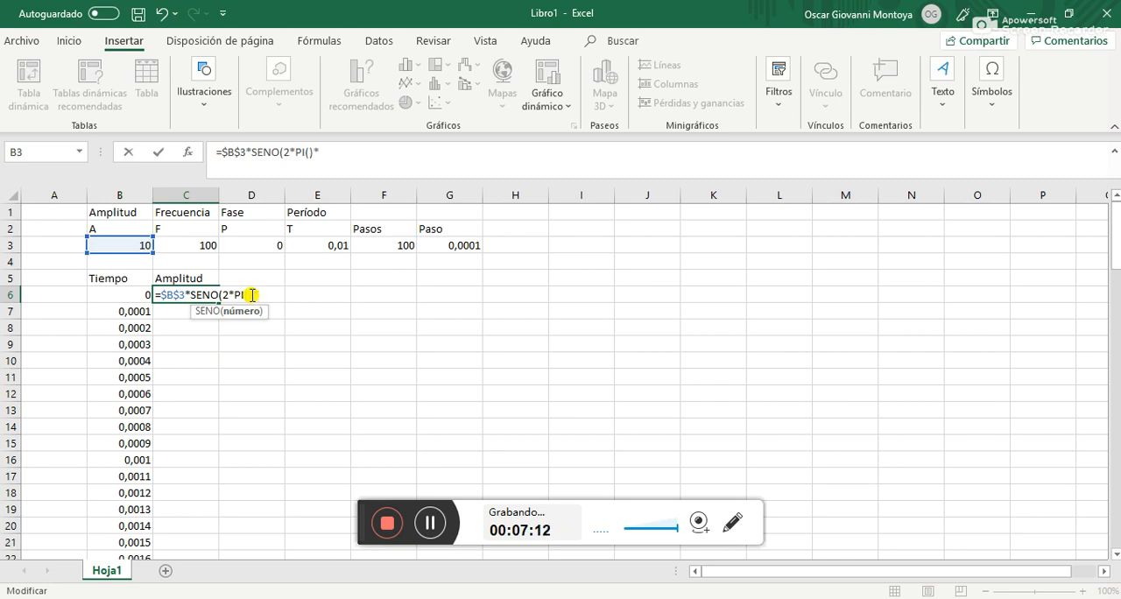
Complete the C6 formula with frequency, time and phase so it reads =$B$3*SENO(2*PI()*$C$3*B6+$D$3)
click(206, 249)
key(F4)
text(*)
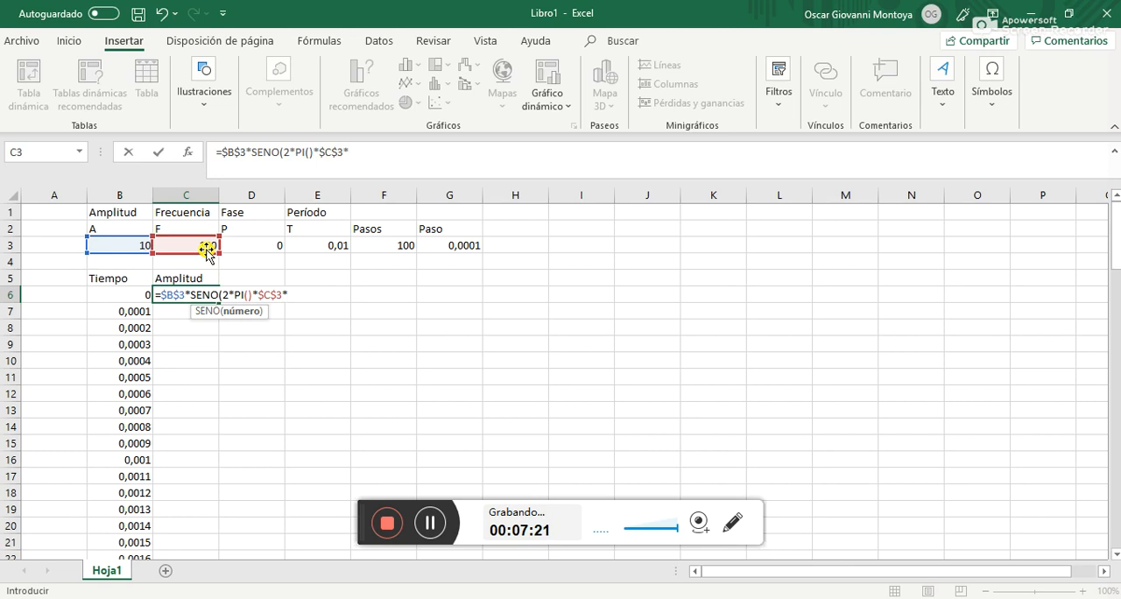
click(132, 297)
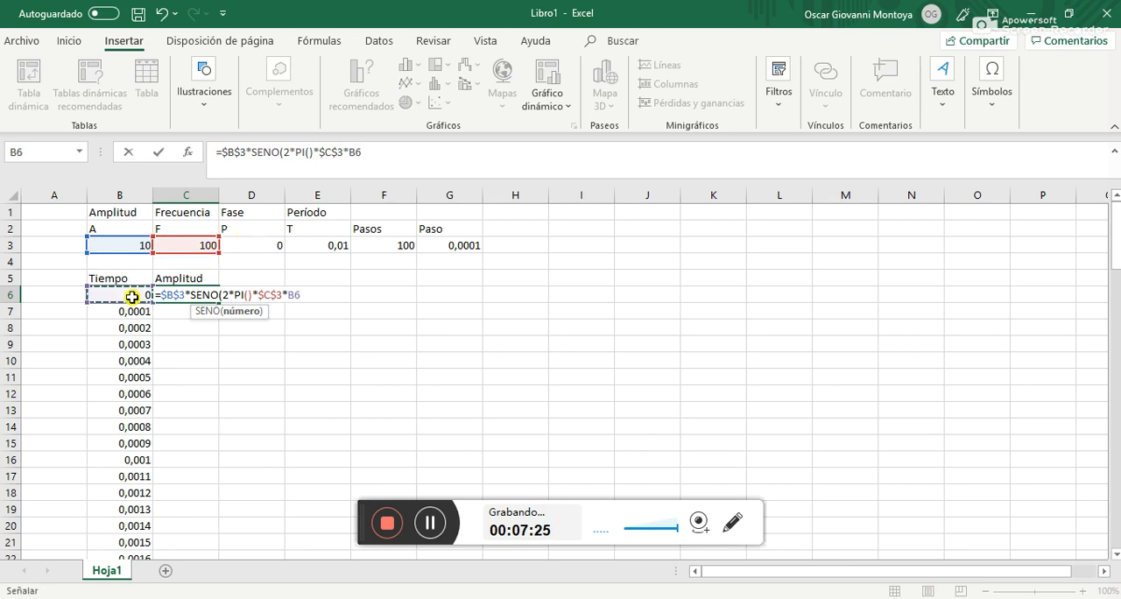
text(+)
click(246, 245)
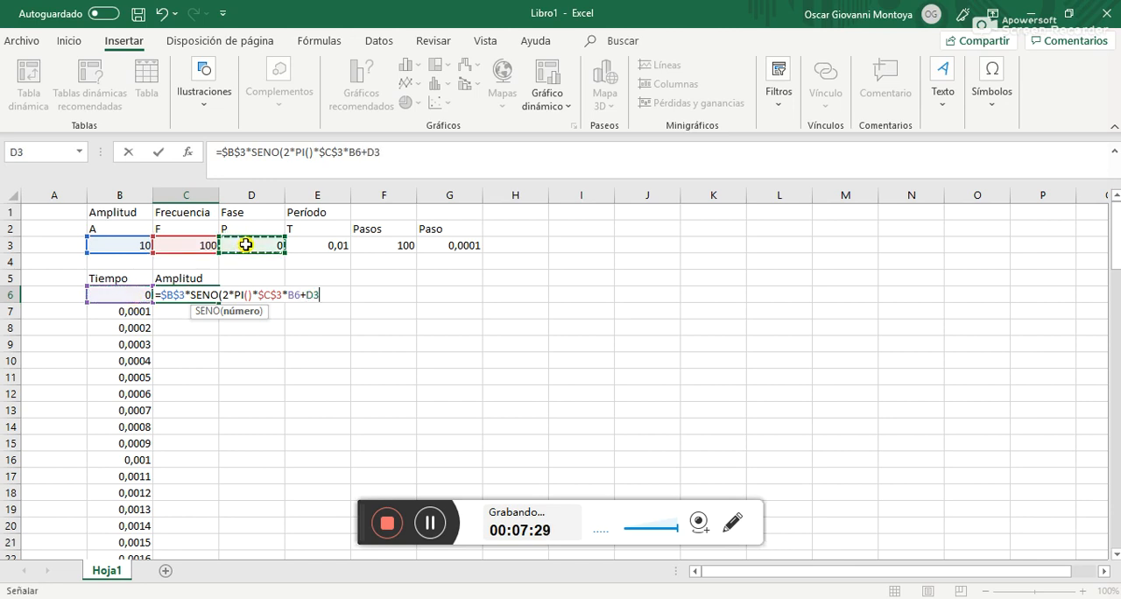
key(F4)
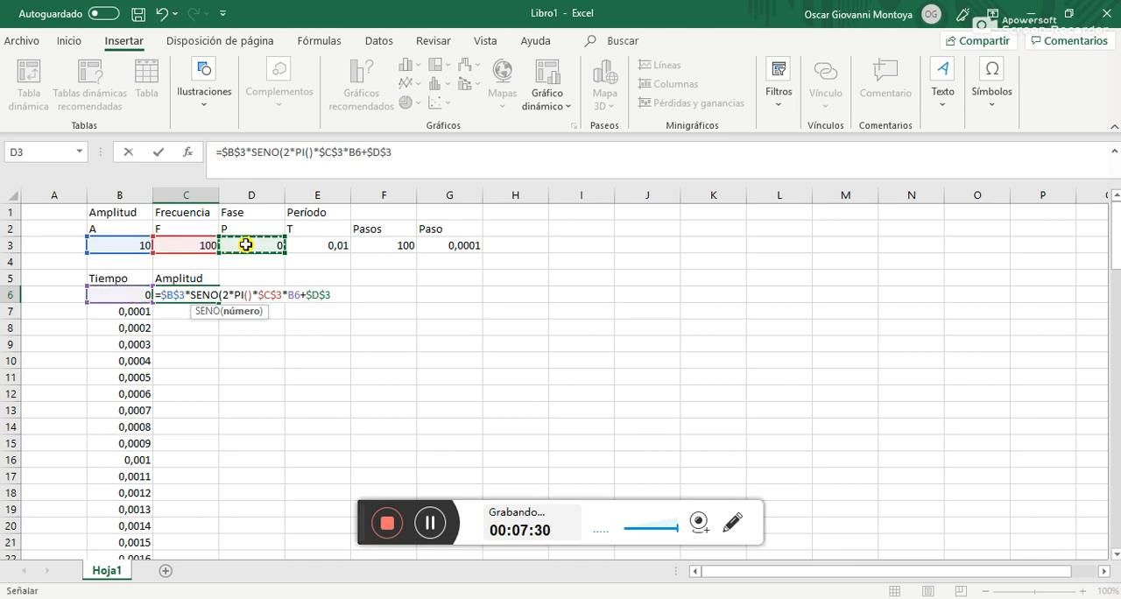
text())
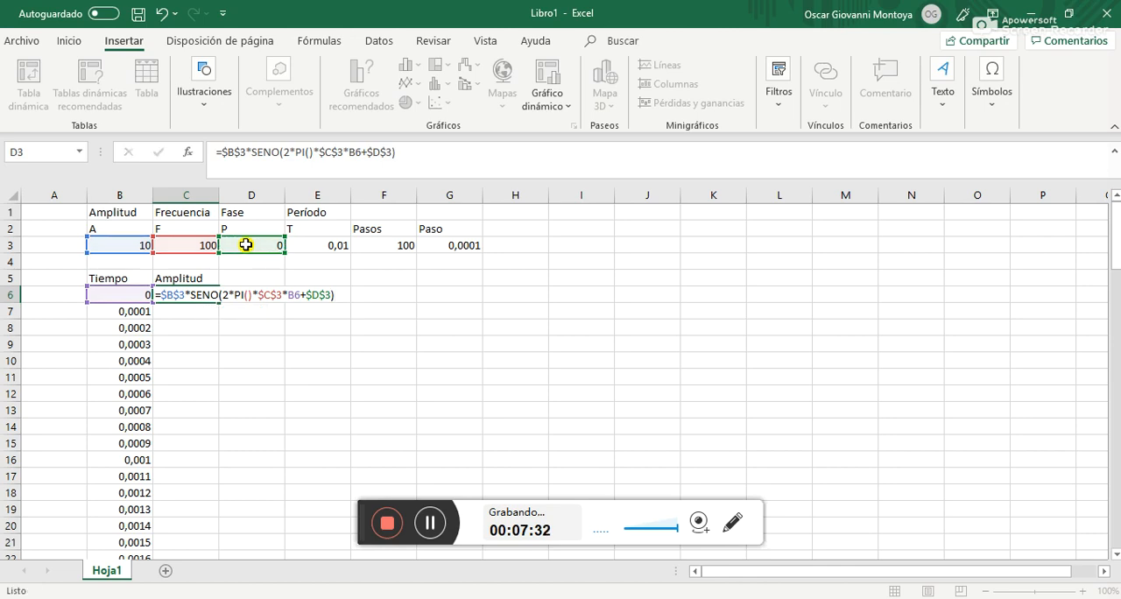
key(ctrl+Return)
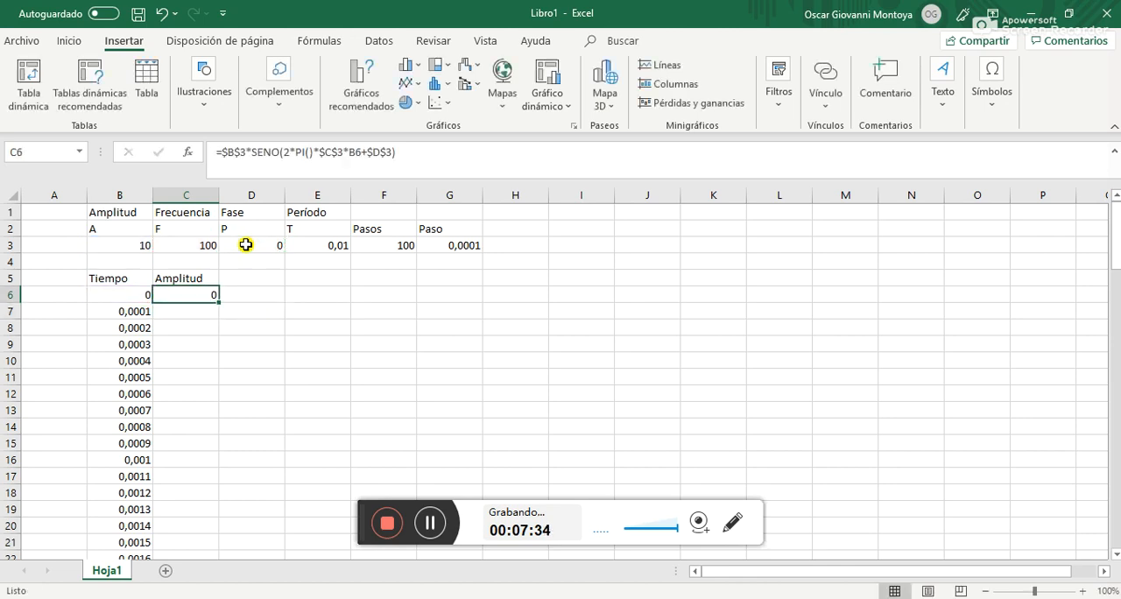
Review the amplitude, frequency and phase parameter cells in row 3 that the formula references
key(Left)
key(Up)
key(Up)
key(Up)
key(Right)
key(Right)
key(Left)
key(Left)
key(Right)
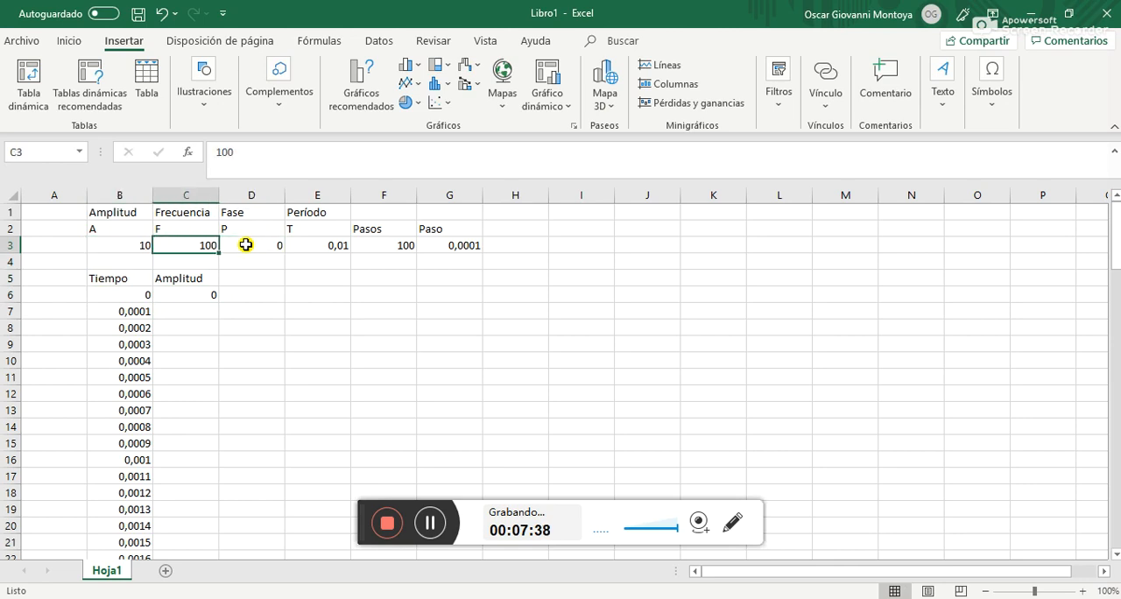
key(Down)
key(Up)
key(Right)
key(Left)
Copy the Amplitud formula from C6 into C7:C106, alongside every time value in the Tiempo column
key(Down)
key(Down)
key(Down)
key(ctrl+c)
key(Down)
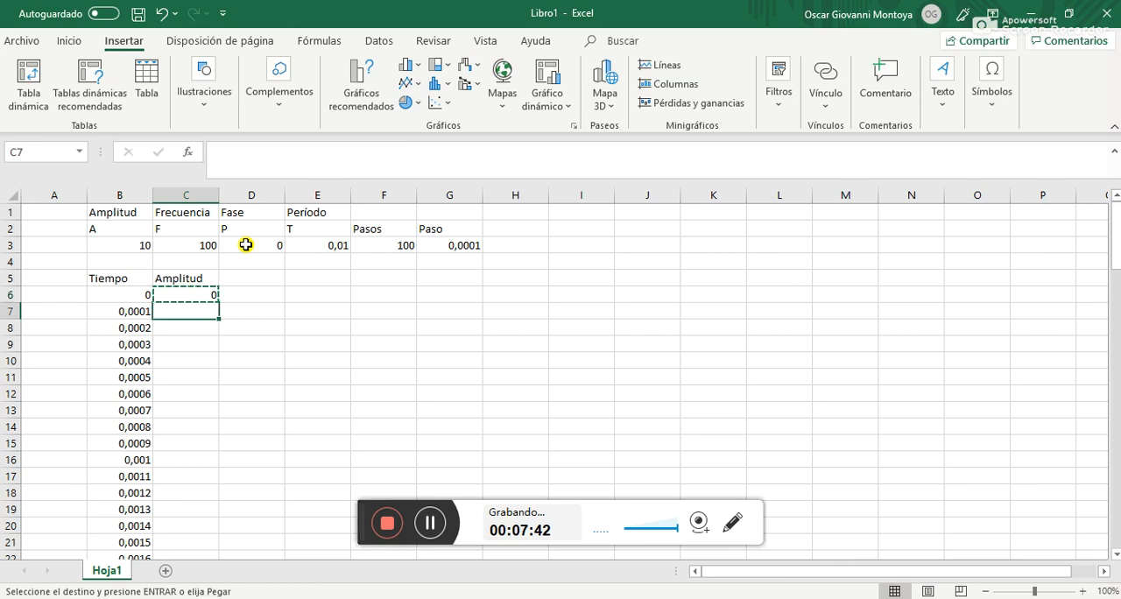
key(shift+Down)
key(shift+Down)
key(shift+Down)
key(shift+Down)
key(shift+Down)
key(shift+Down)
key(shift+Down)
key(shift+Down)
key(shift+Down)
key(shift+Down)
key(shift+Down)
key(shift+Down)
key(shift+Down)
key(shift+Down)
key(shift+Down)
key(shift+Down)
key(shift+Down)
key(shift+Down)
key(shift+Down)
key(shift+Down)
key(shift+Down)
key(shift+Down)
key(shift+Down)
key(shift+Down)
key(shift+Down)
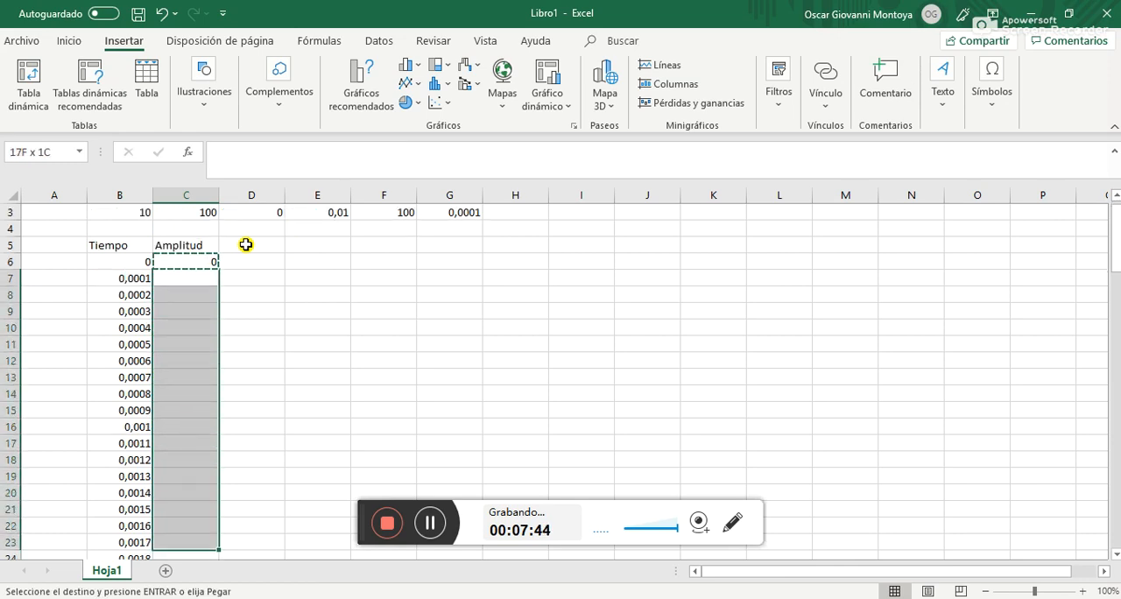
key(shift+Down)
key(shift+Down)
key(shift+Down)
key(shift+Down)
key(shift+Down)
key(shift+Down)
key(shift+Down)
key(shift+Down)
key(shift+Down)
key(shift+Down)
key(shift+Down)
key(shift+Down)
key(shift+Down)
key(shift+Down)
key(shift+Down)
key(shift+Down)
key(shift+Down)
key(shift+Down)
key(shift+Down)
key(shift+Down)
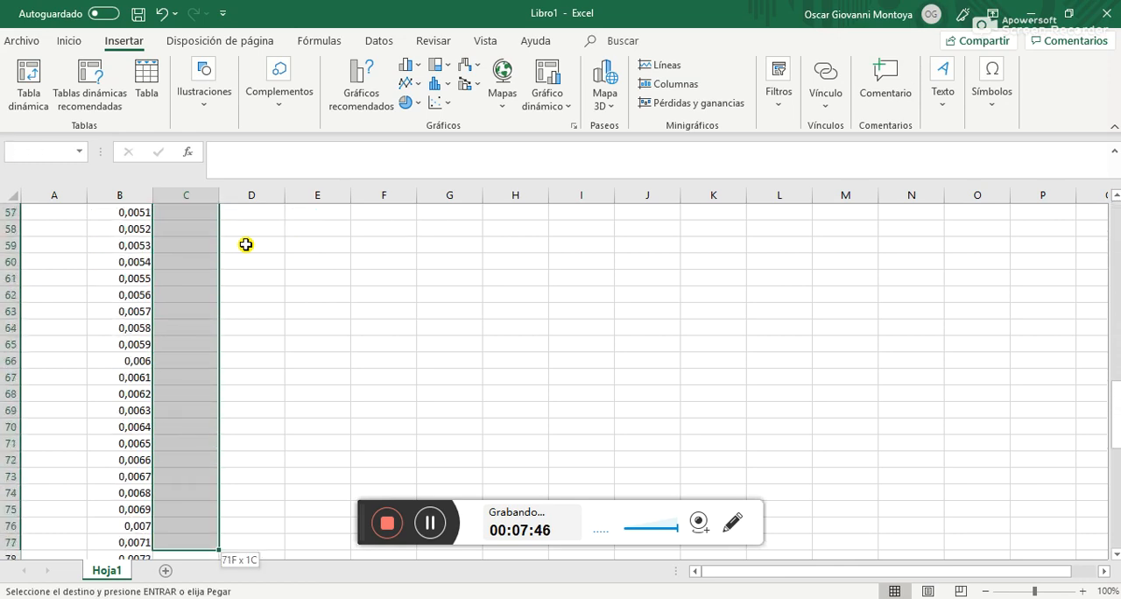
key(shift+Up)
key(shift+Up)
key(shift+Up)
key(shift+Up)
key(shift+Up)
key(shift+Up)
key(shift+Up)
key(shift+Up)
key(shift+Up)
key(shift+Up)
key(shift+Up)
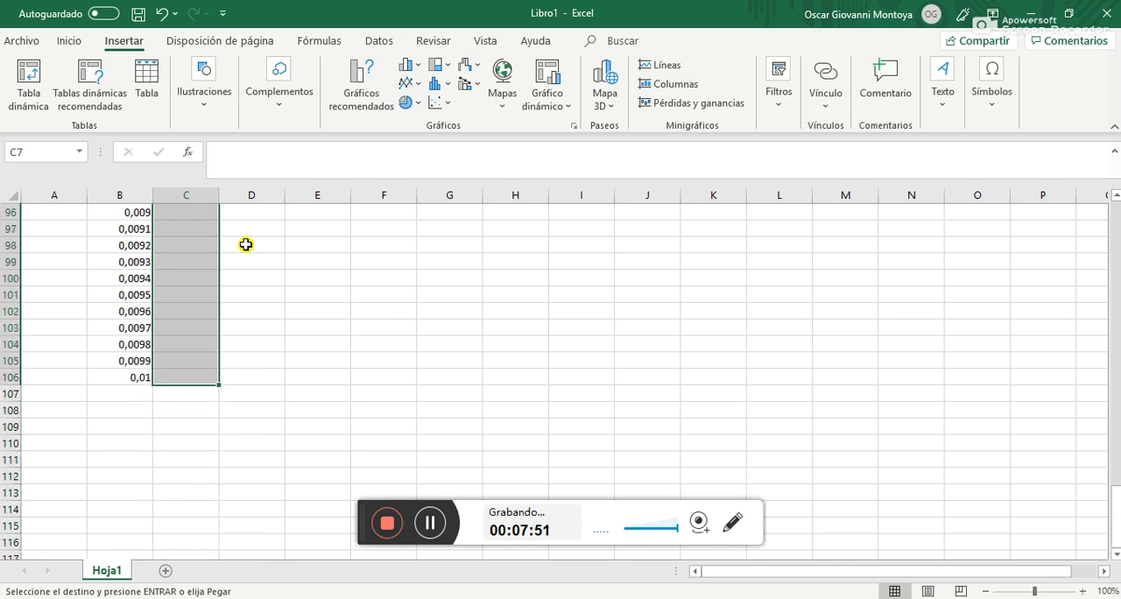
key(ctrl+v)
Review the calculated Amplitud values down the column, cancel the pending copy selection and return to C6
key(Down)
key(Down)
key(Down)
key(Down)
key(Down)
key(Down)
key(Down)
key(Down)
key(Down)
key(Down)
key(Down)
key(Down)
key(Down)
key(Down)
key(Down)
key(Down)
key(Down)
key(Down)
key(Down)
key(Down)
key(Down)
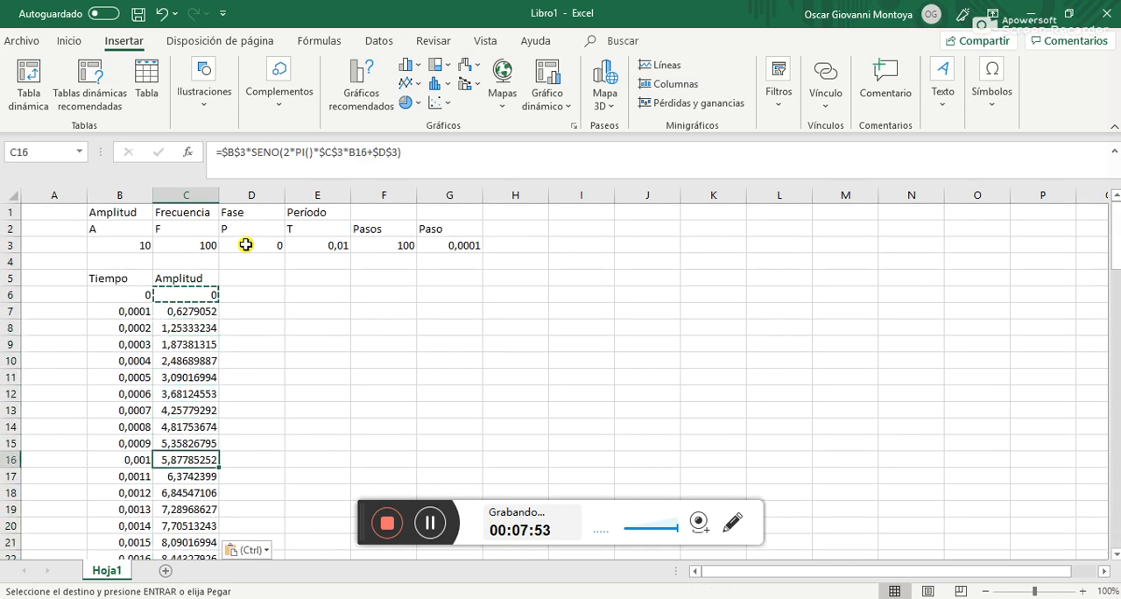
key(Down)
key(Down)
key(Down)
key(Down)
key(Down)
key(Down)
key(Down)
key(Down)
key(Down)
key(Down)
key(Down)
key(Down)
key(Down)
key(Down)
key(Down)
key(Down)
key(Down)
key(Down)
key(Down)
key(Down)
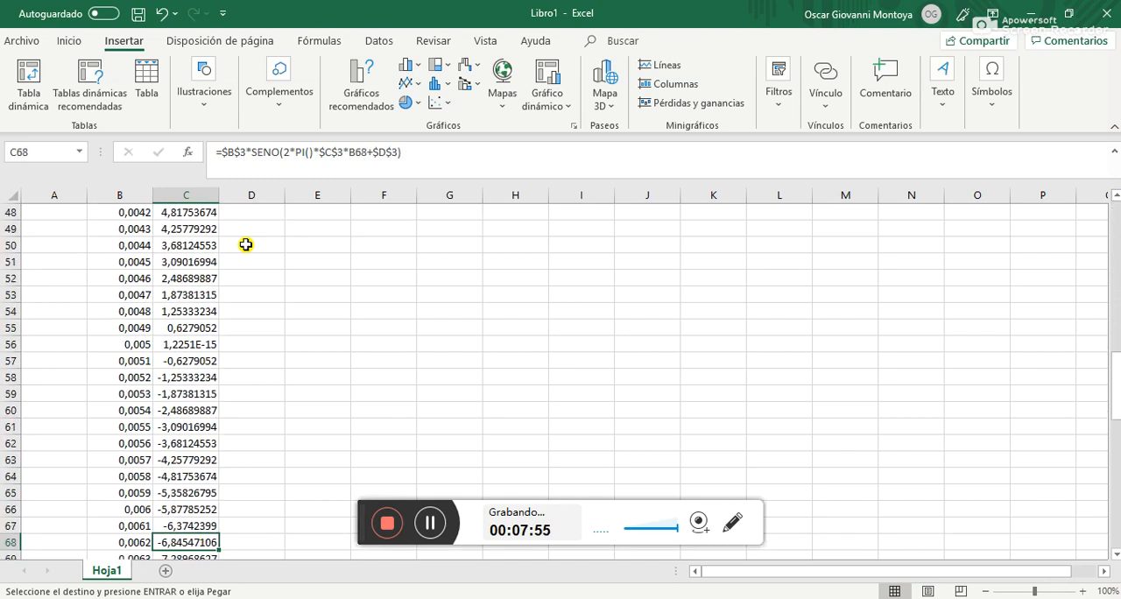
key(Down)
key(Down)
key(Down)
key(Down)
key(Down)
key(Up)
key(Up)
key(Up)
key(Up)
key(Up)
key(Up)
key(Up)
key(Up)
key(Up)
key(Up)
key(Up)
key(Up)
key(Up)
key(Up)
key(Up)
key(Up)
key(Up)
key(Up)
key(Up)
key(Up)
key(Up)
key(Up)
key(Up)
key(Up)
key(Up)
key(Up)
key(Up)
key(Up)
key(Up)
key(Up)
key(Up)
key(Up)
key(Up)
key(Up)
key(Up)
key(Up)
key(Up)
key(Up)
key(Up)
key(Up)
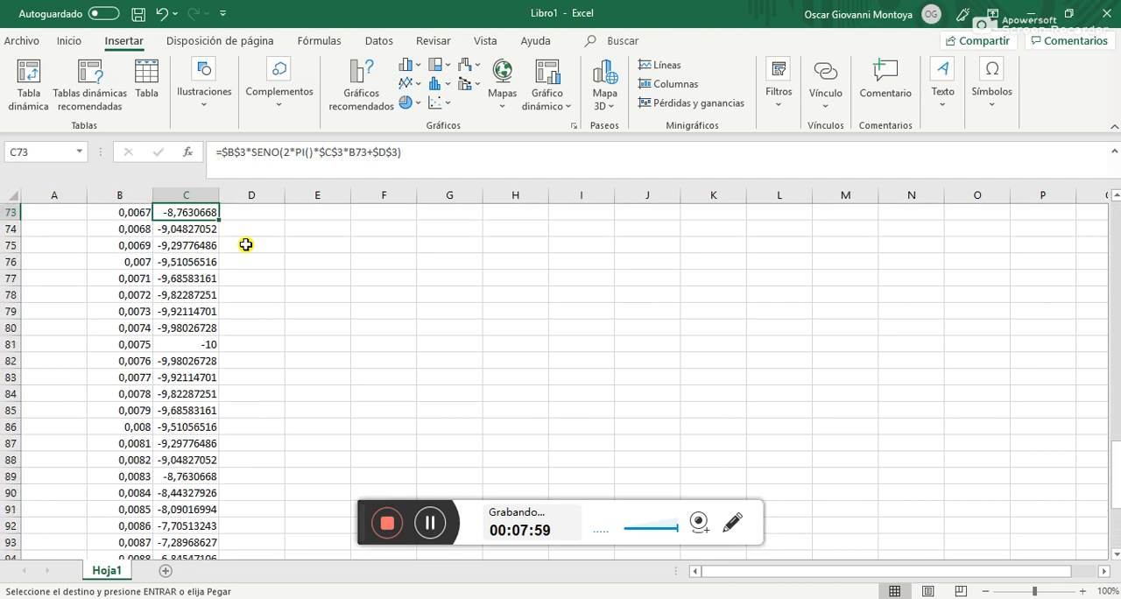
key(Up)
key(Up)
key(Up)
key(Up)
key(Up)
key(Up)
key(Up)
key(Up)
key(Up)
key(Up)
key(Up)
key(Up)
key(Up)
key(Up)
key(Up)
key(Up)
key(Up)
key(Up)
key(Up)
key(Up)
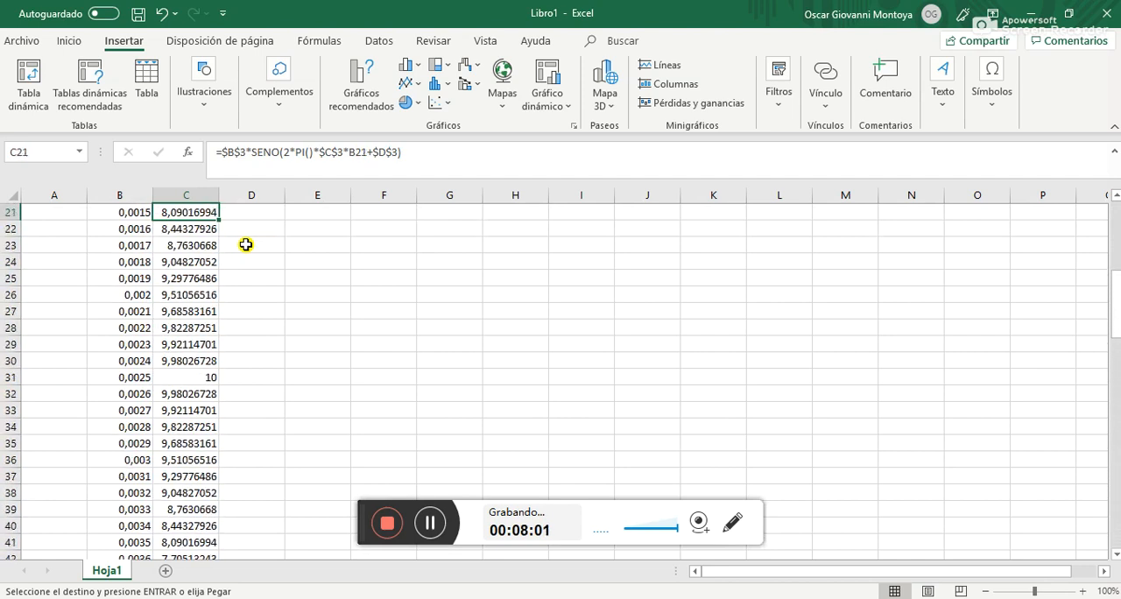
key(Down)
key(Down)
key(Down)
key(Escape)
key(Down)
key(Down)
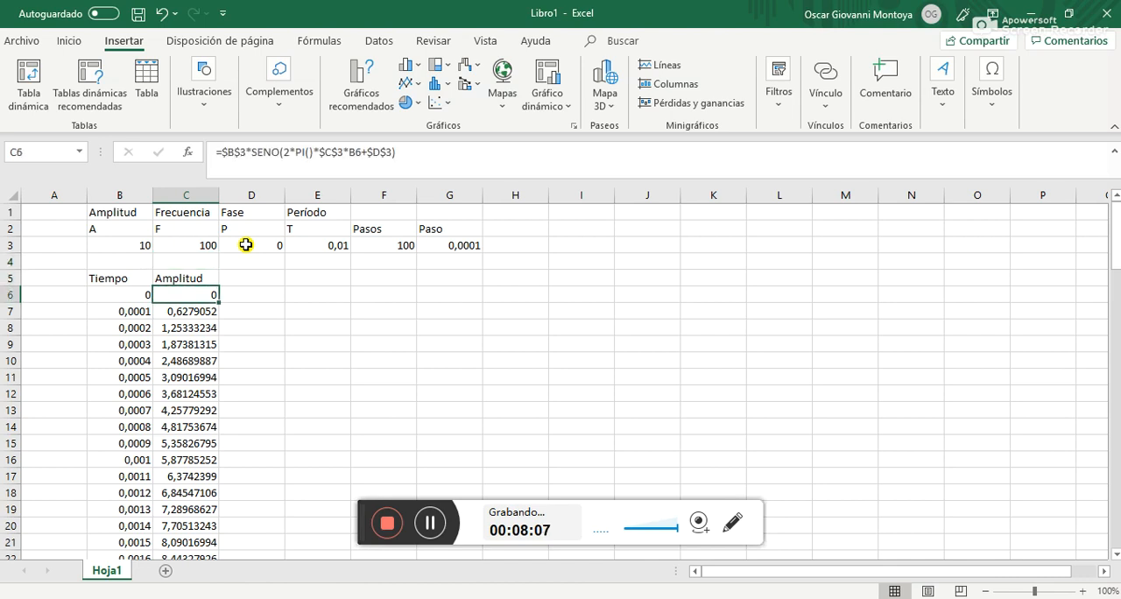
Examine the Tiempo and Amplitud values in row 6 and in row 31, where the sine wave peaks
key(Left)
key(Left)
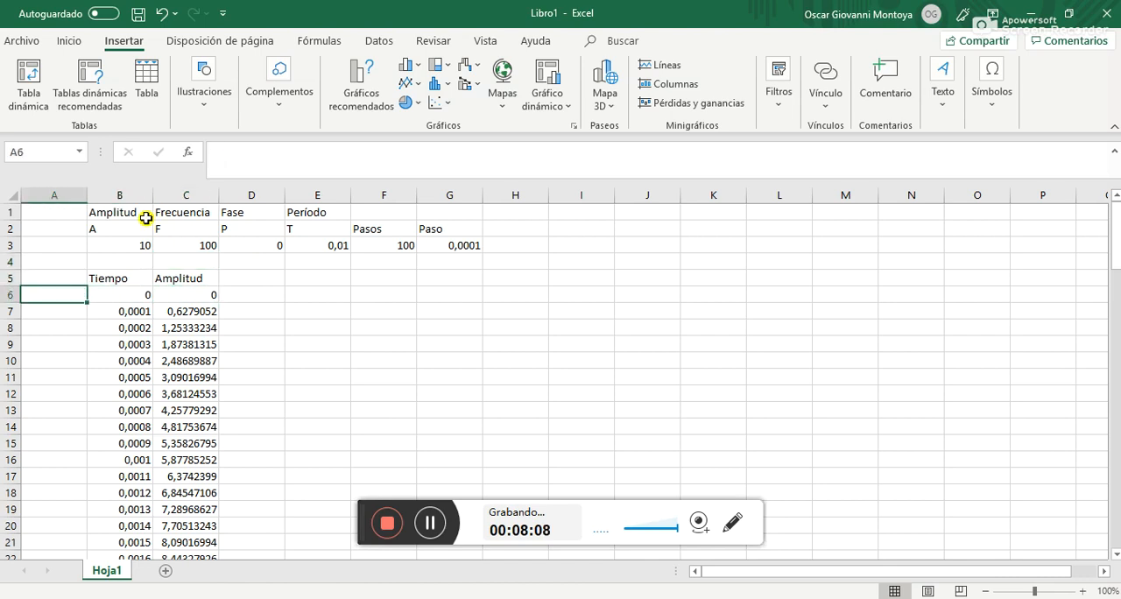
click(5, 294)
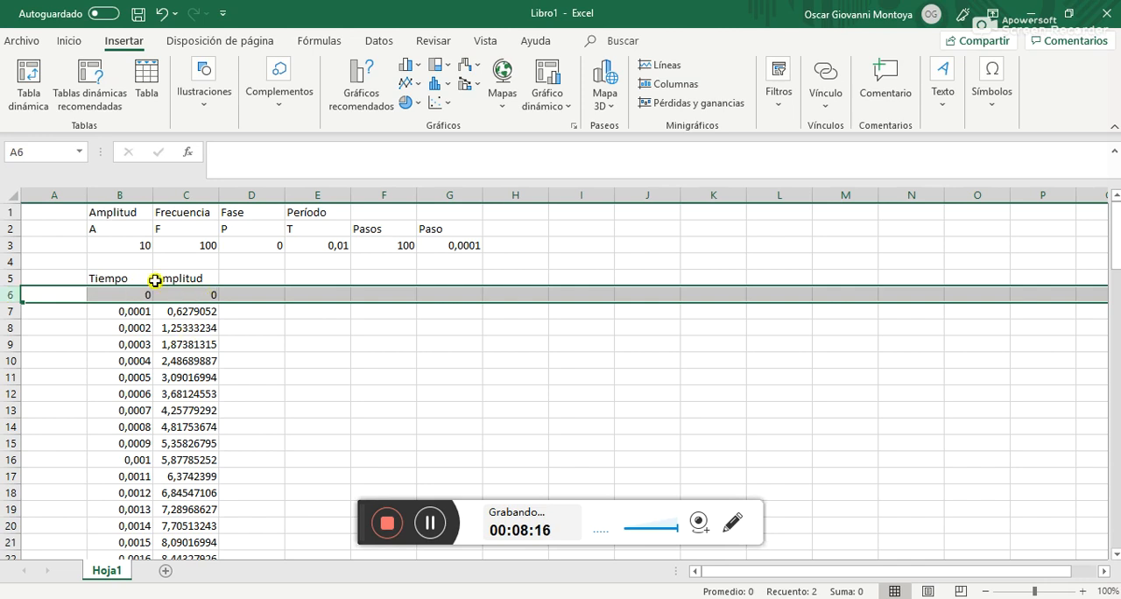
key(Down)
key(Down)
key(Down)
key(Down)
key(Down)
key(Down)
key(Down)
key(Down)
key(Down)
key(Down)
key(Down)
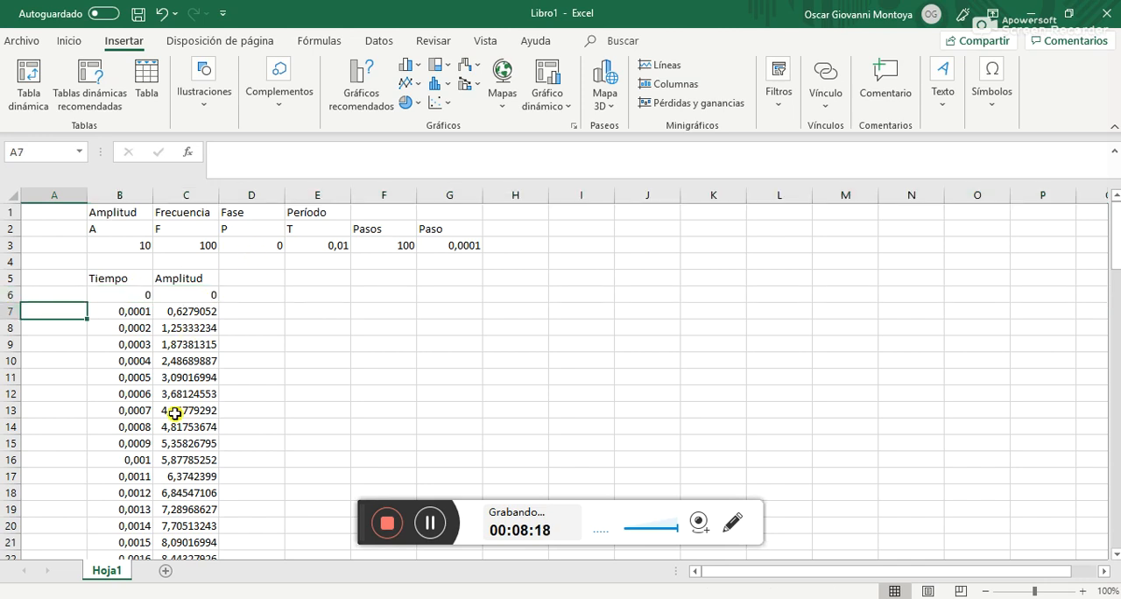
key(Down)
key(Down)
key(Down)
key(Down)
key(Down)
key(Down)
key(Down)
key(Down)
key(Down)
key(Down)
key(Down)
key(Down)
key(Down)
key(Down)
key(Down)
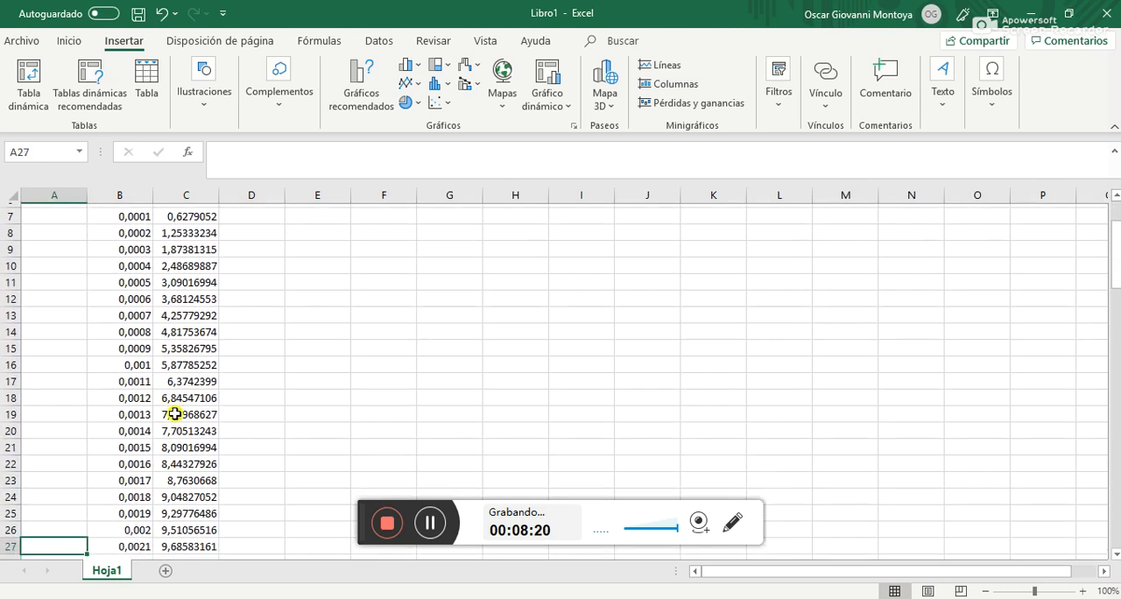
key(Down)
key(Down)
key(Down)
key(Down)
key(Down)
key(Down)
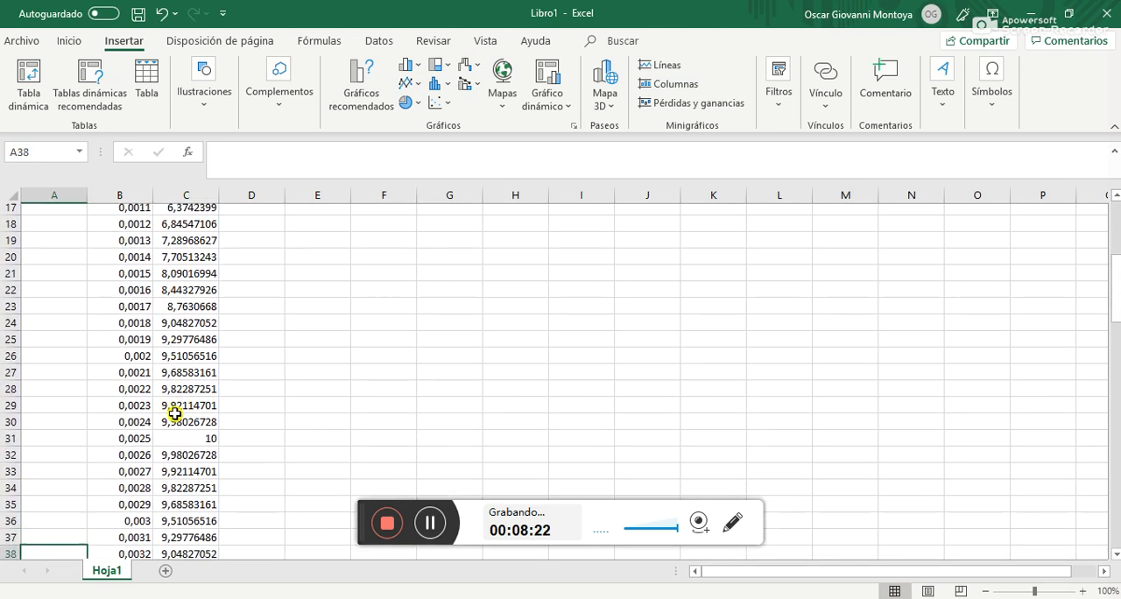
click(9, 427)
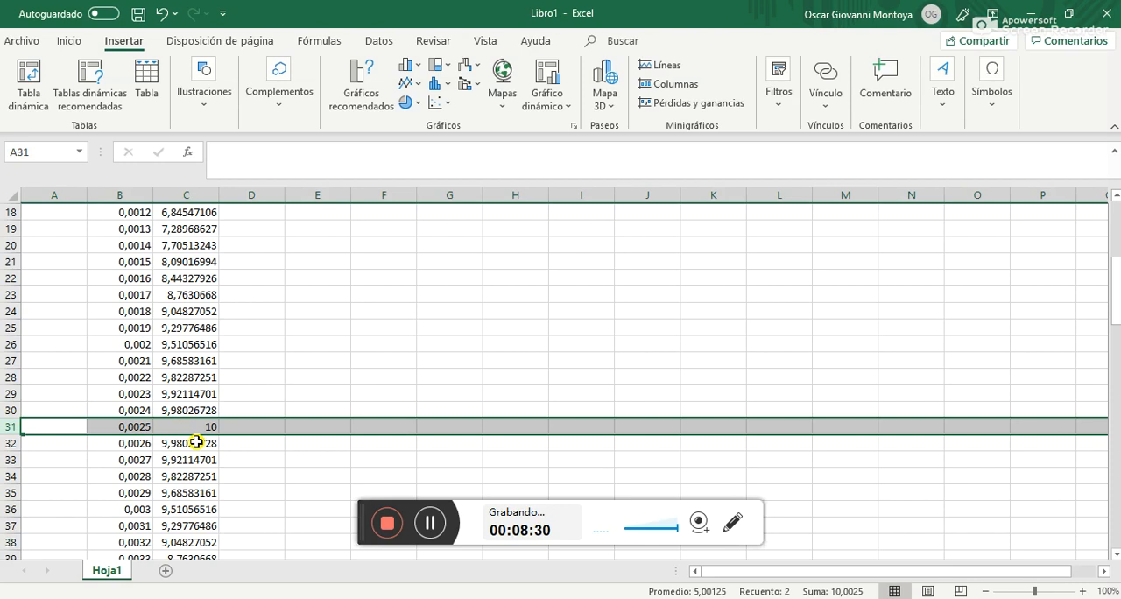
scroll(254, 387, up, 1)
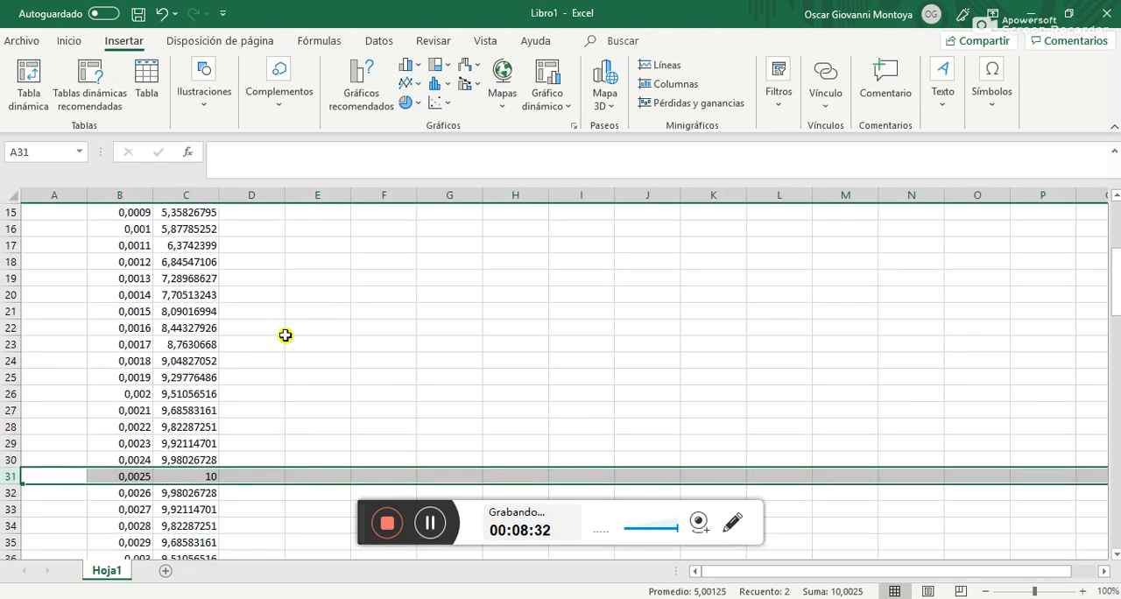
scroll(286, 335, up, 5)
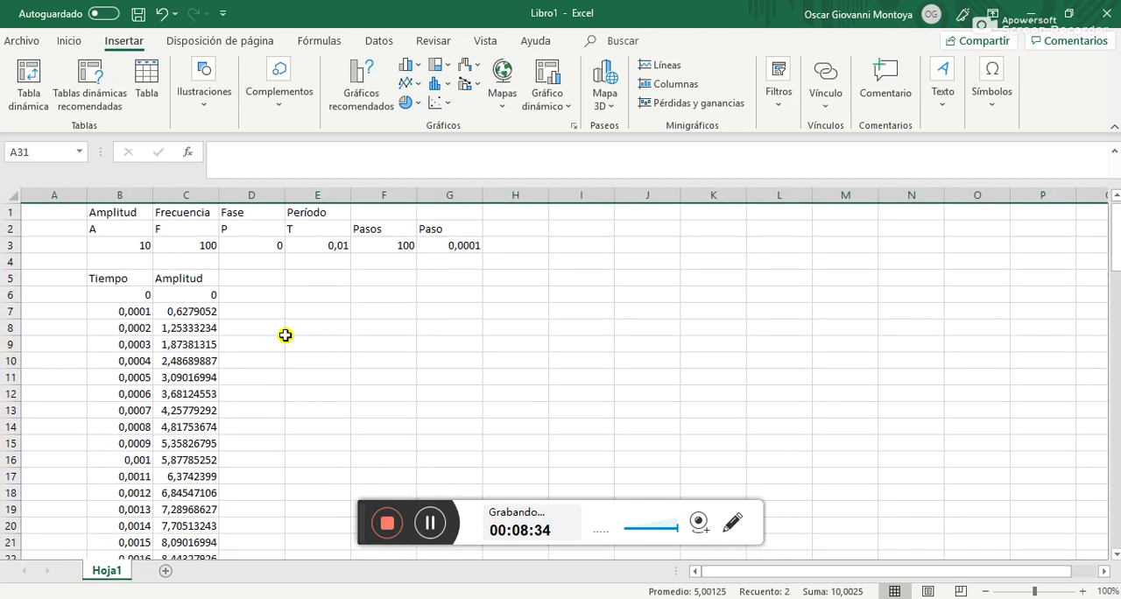
Calculate a quarter of the period in F6 with the formula =E3/4, and clear the cell
click(331, 245)
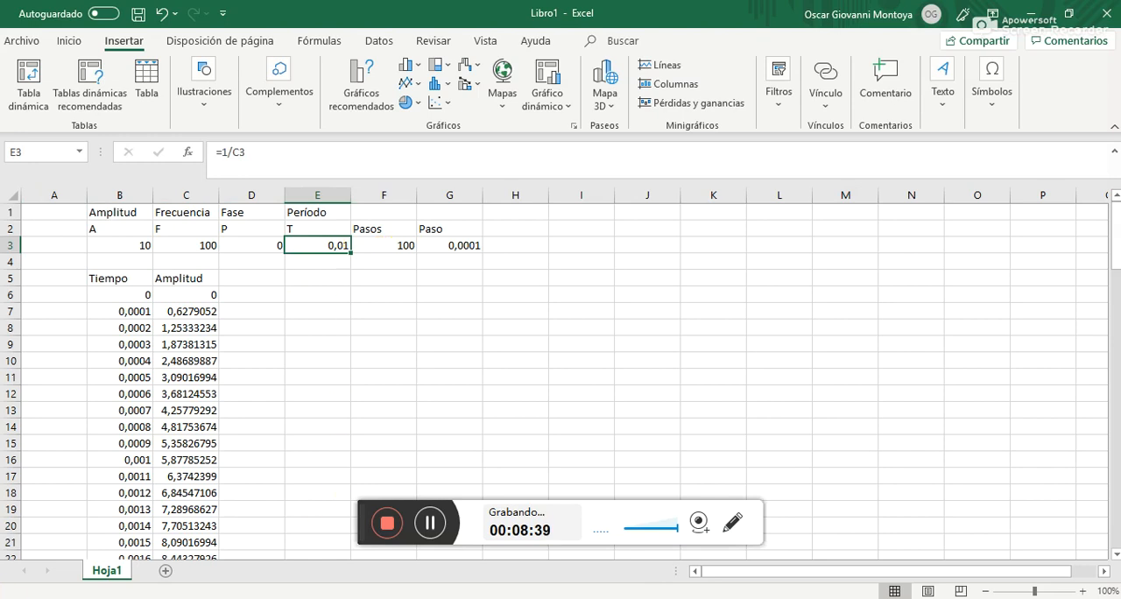
key(super)
text(cAL)
key(Return)
click(355, 295)
text())
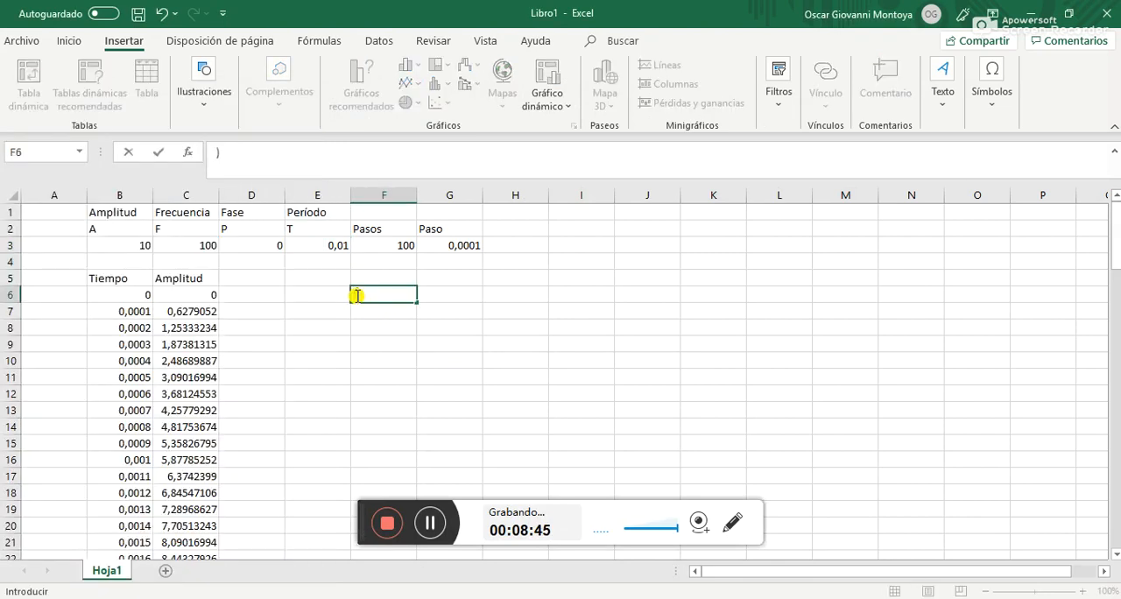
click(327, 248)
text(/4)
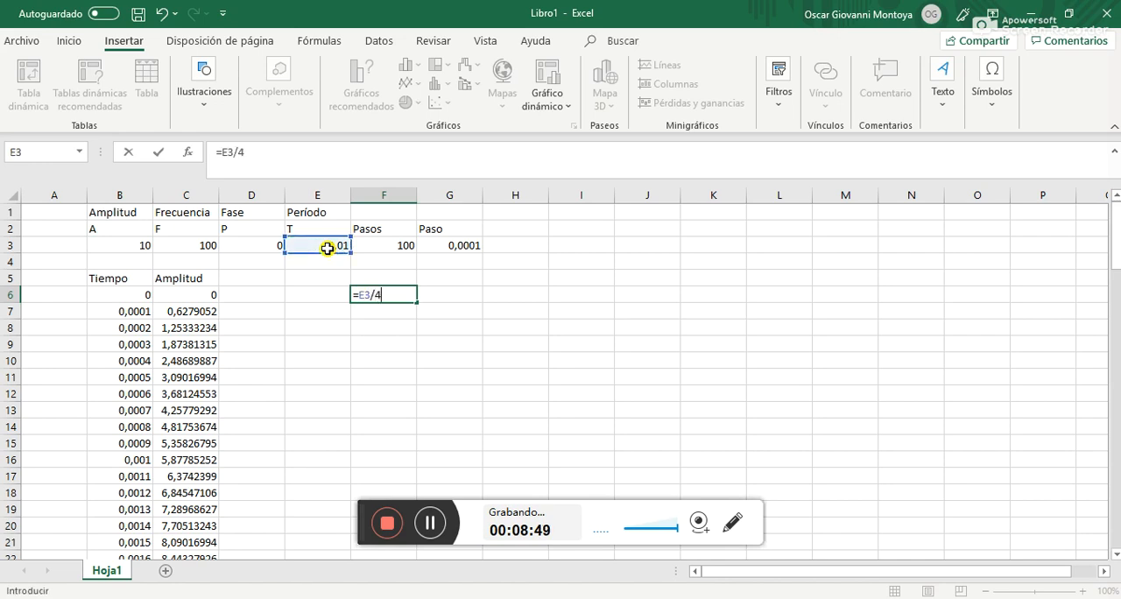
key(Return)
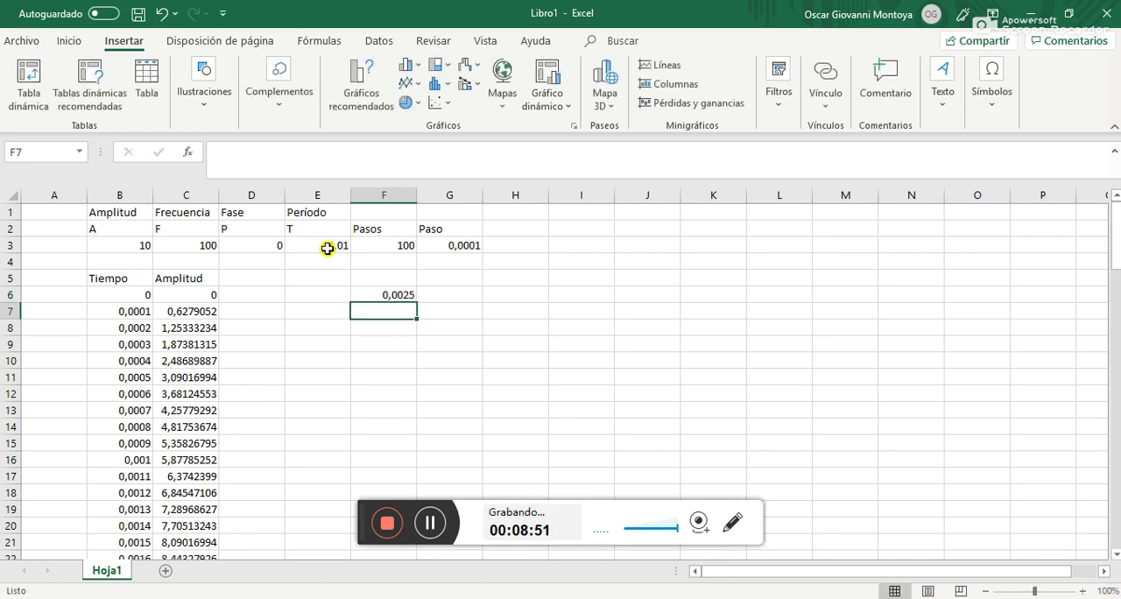
click(375, 295)
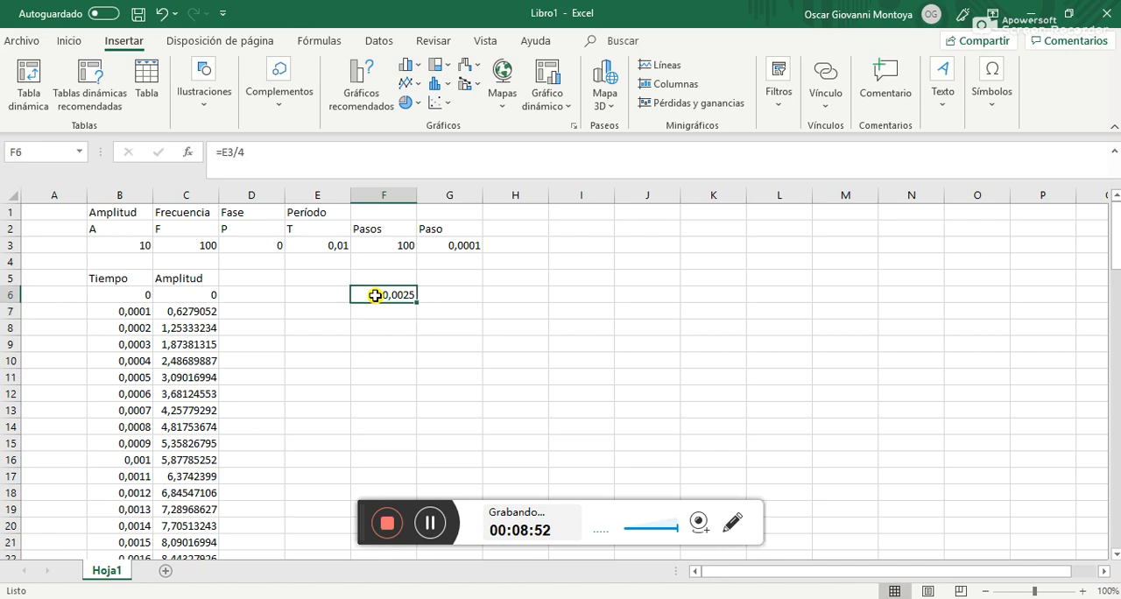
key(Delete)
Check the time and amplitude in row 31 against a quarter of the period, and return to the parameter area
scroll(78, 488, down, 7)
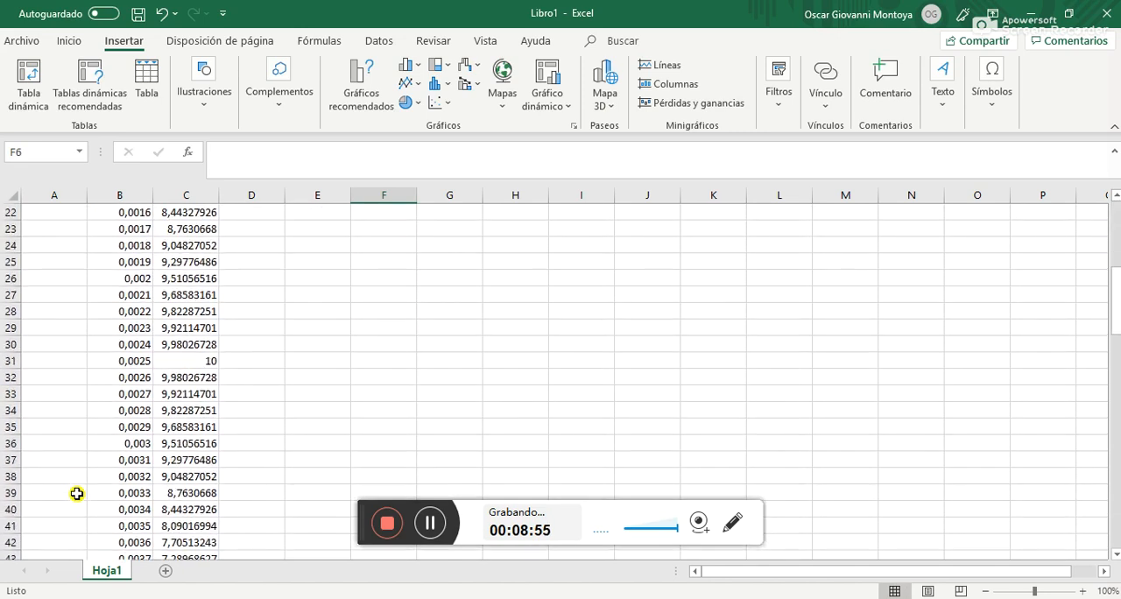
click(7, 360)
click(176, 359)
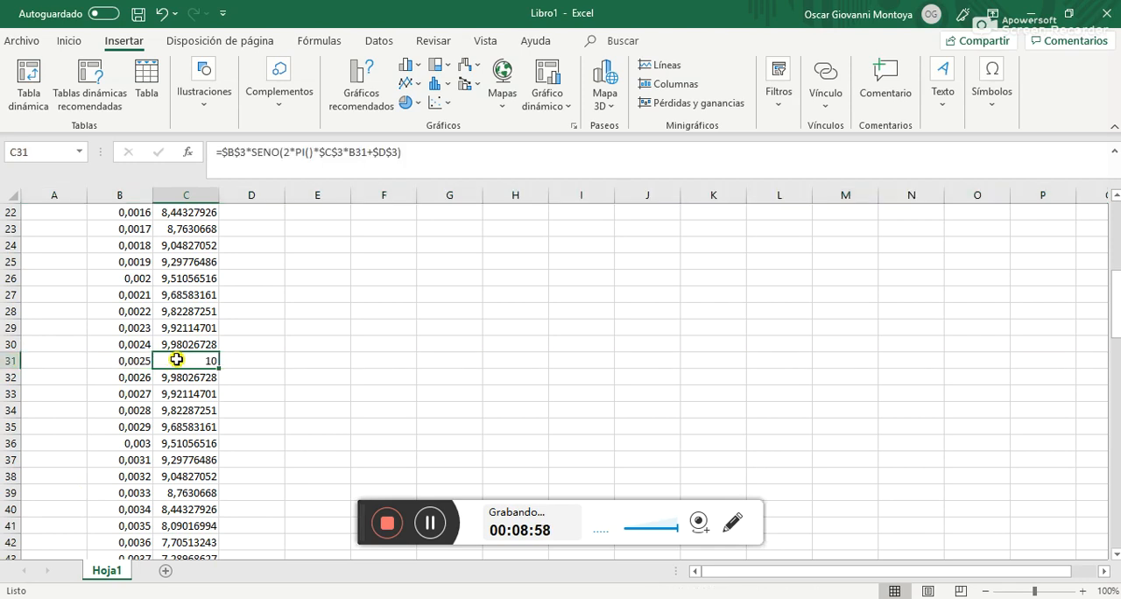
scroll(176, 359, up, 7)
click(260, 325)
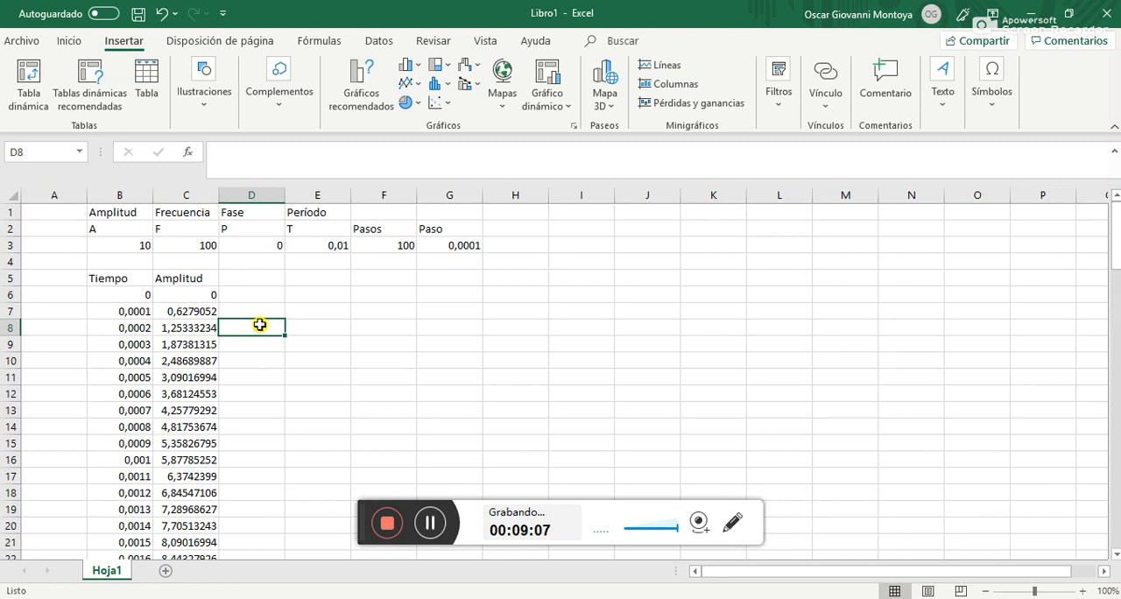
Try inserting a scatter chart with smooth lines and markers from an empty cell, and delete the blank chart
click(301, 294)
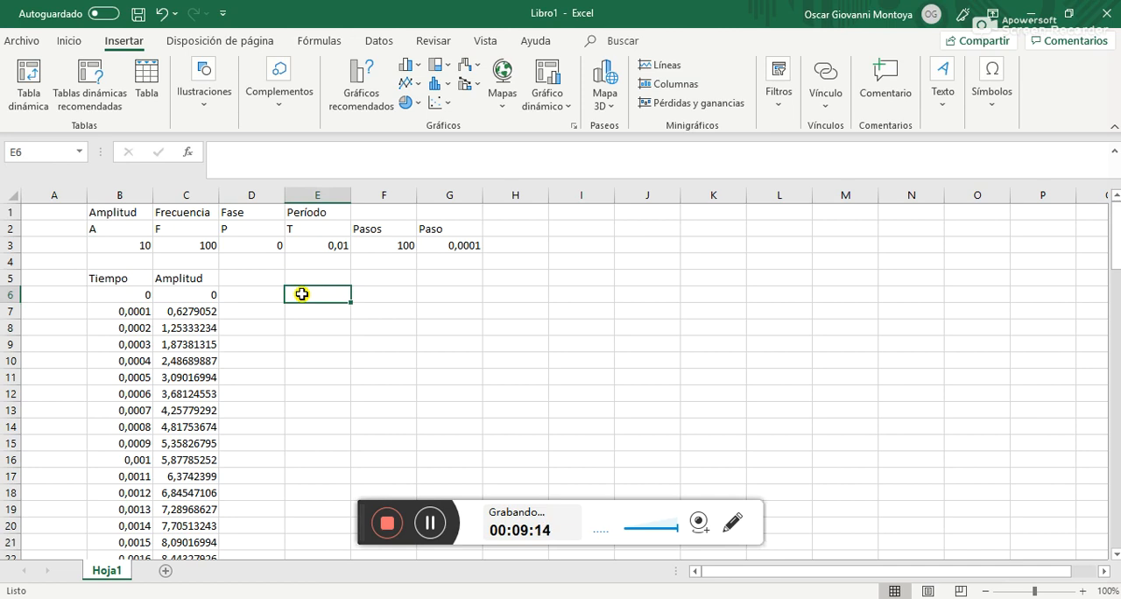
click(237, 318)
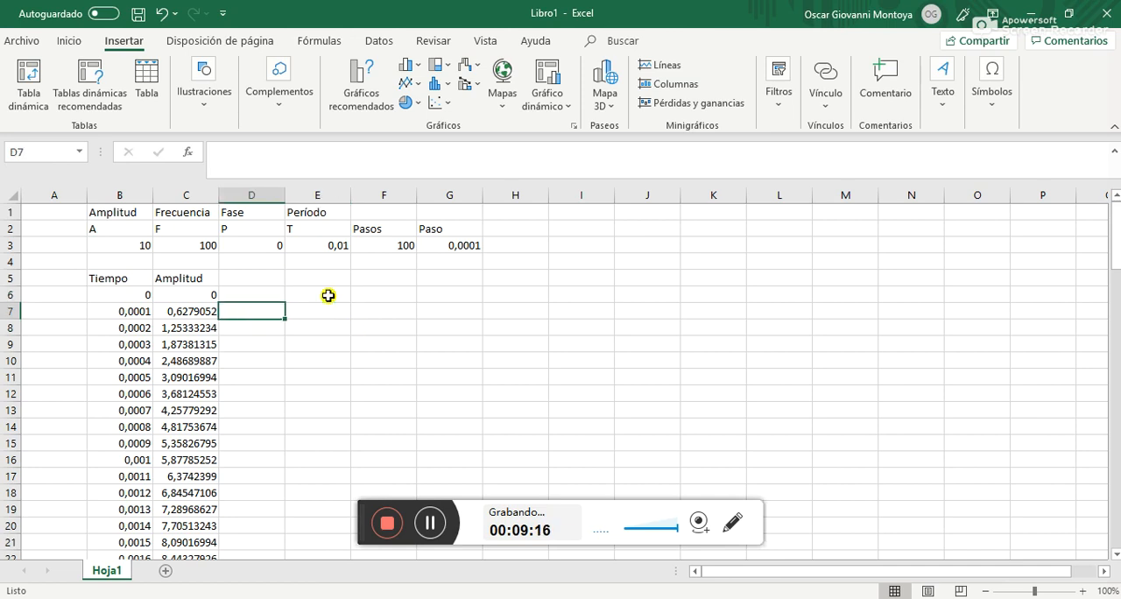
click(364, 312)
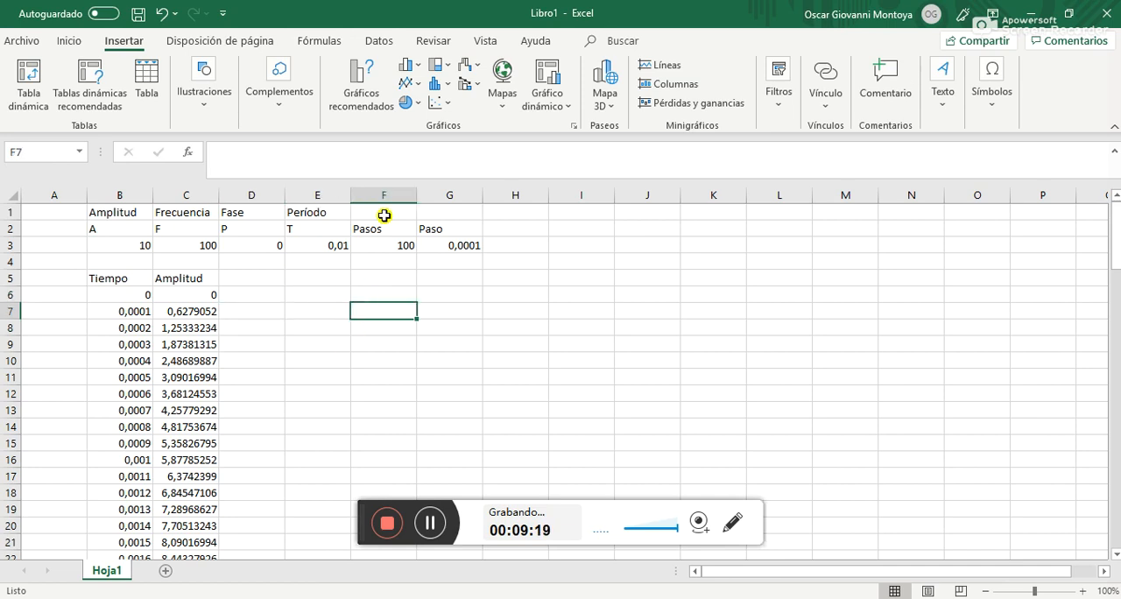
click(441, 103)
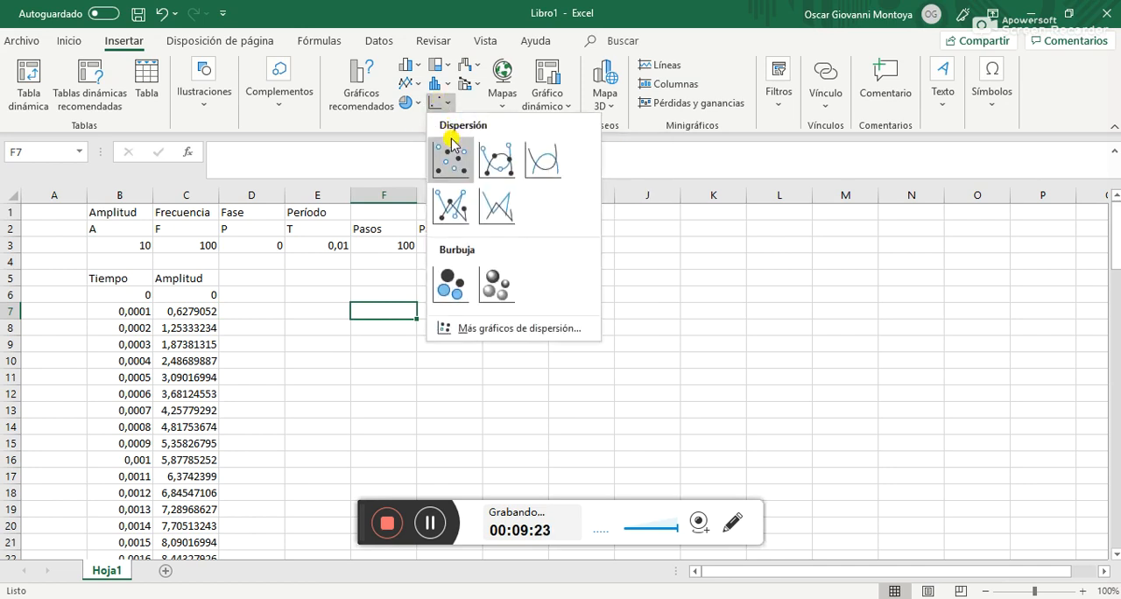
click(497, 166)
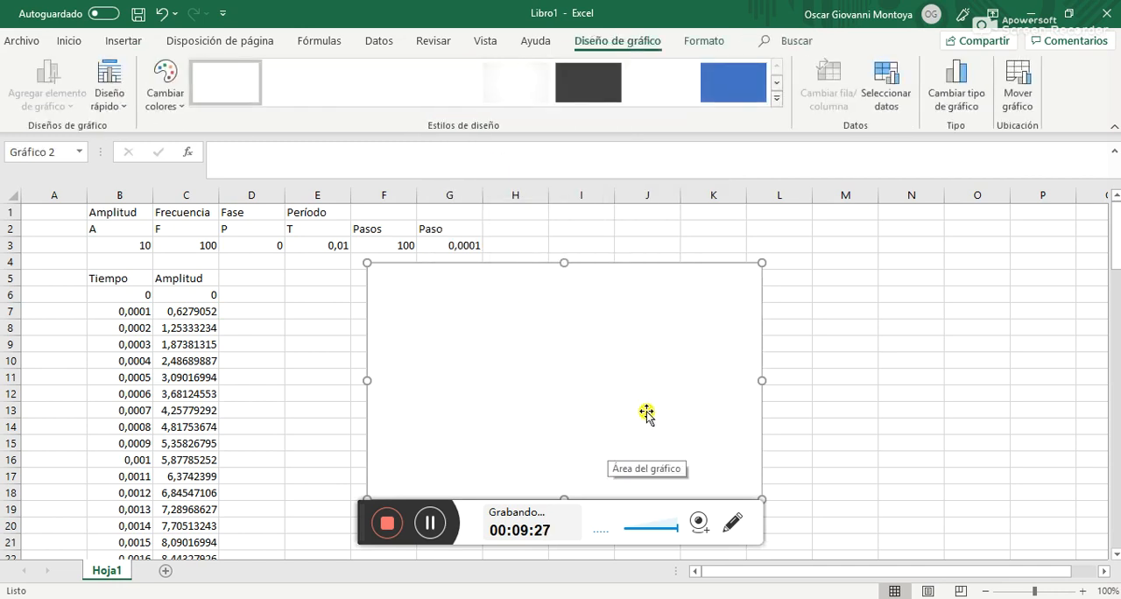
key(Delete)
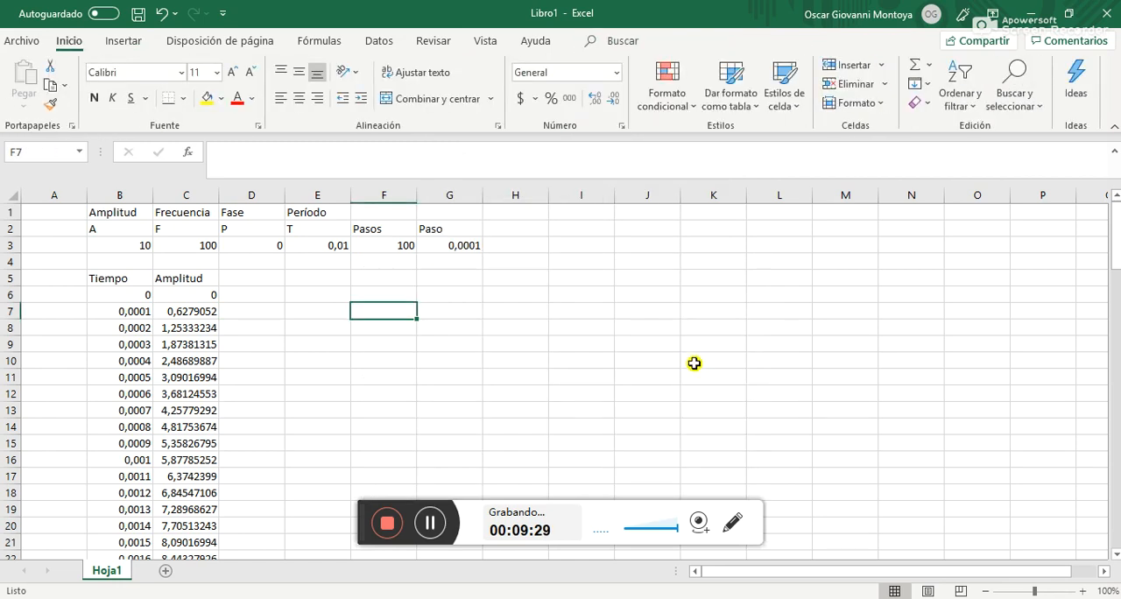
Insert a scatter chart with smooth lines and markers from the Tiempo and Amplitud data in B6:C106
click(141, 294)
drag(142, 295, 219, 385)
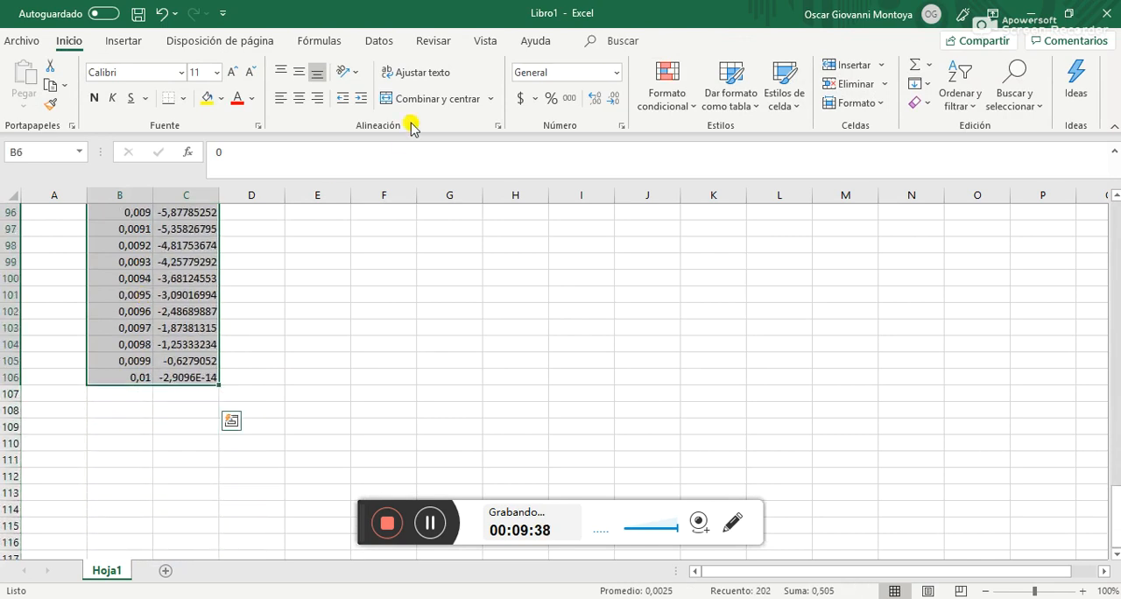
scroll(401, 259, up, 16)
scroll(401, 258, up, 15)
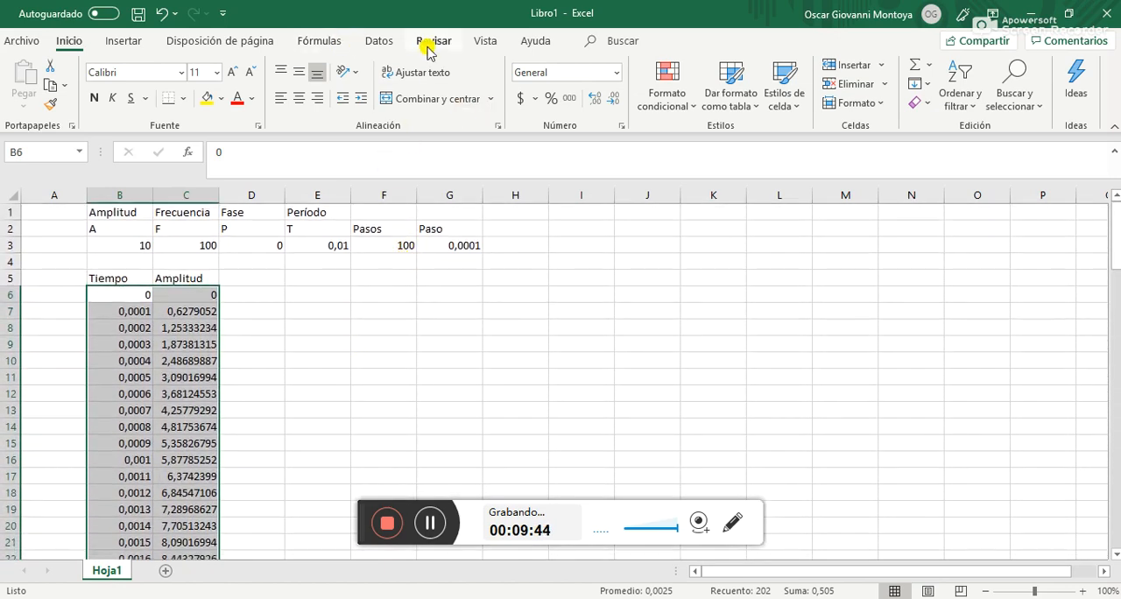
click(126, 42)
click(436, 103)
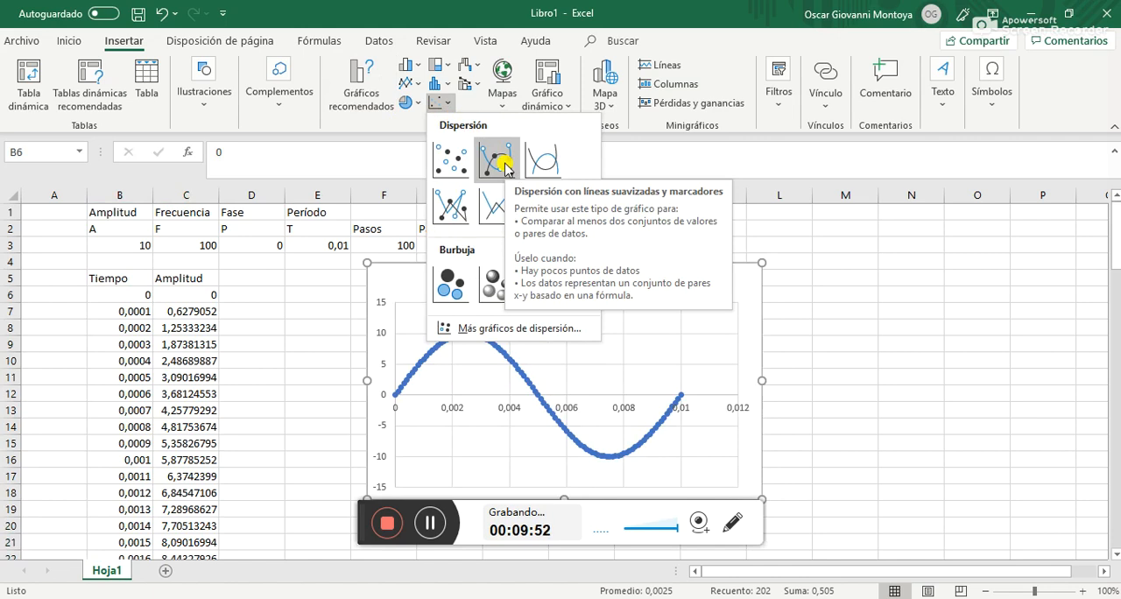
click(496, 160)
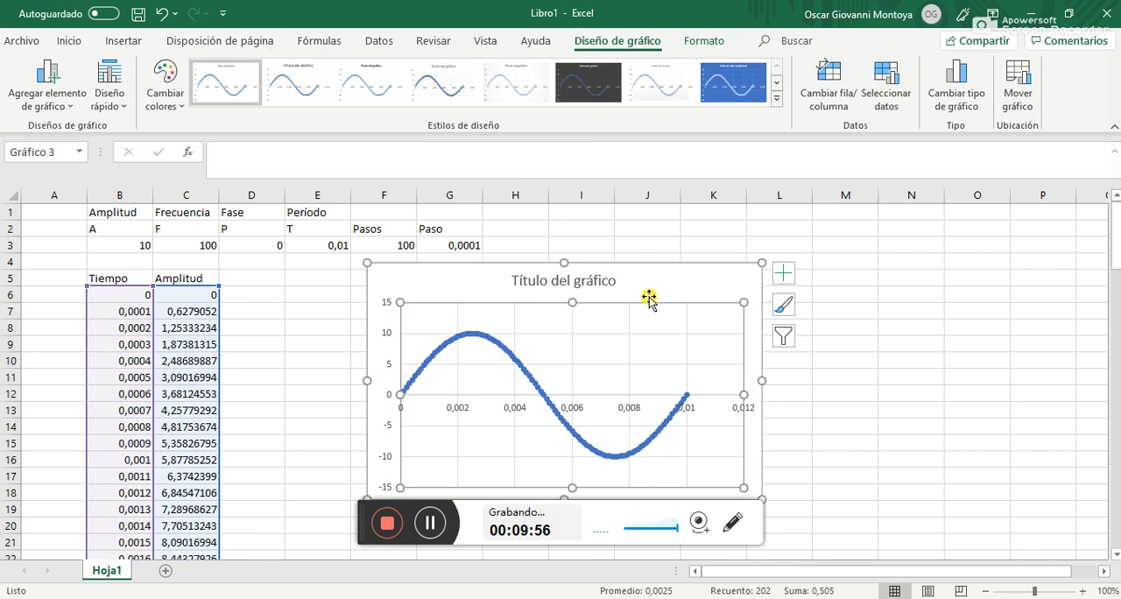
Move the chart slightly lower, change its title to "Gráfico señal seno", and close the formatting pane
drag(649, 284, 646, 311)
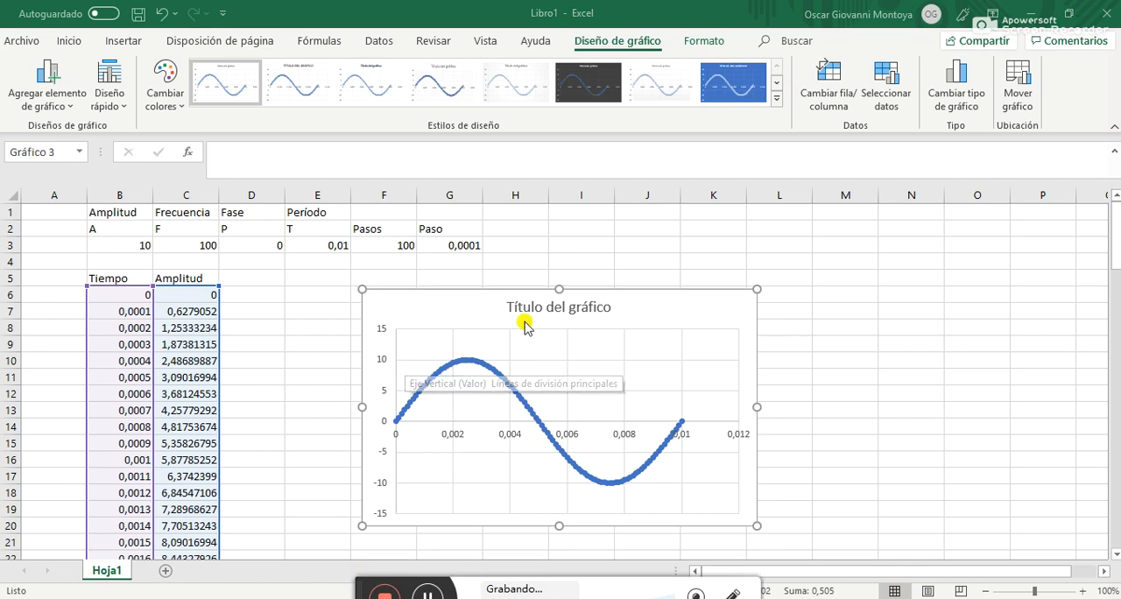
double_click(556, 308)
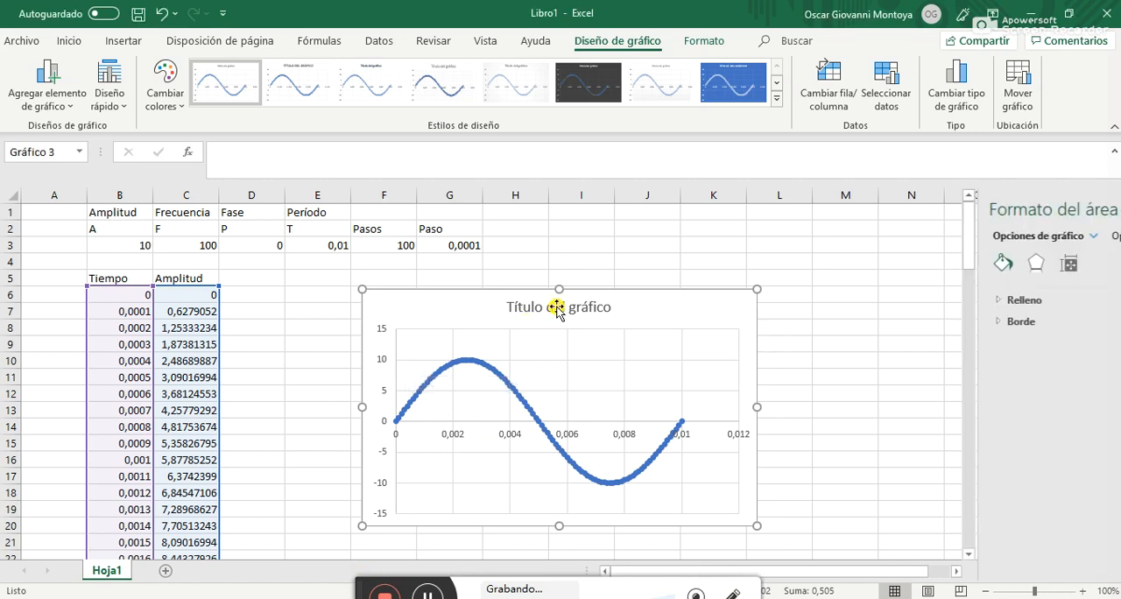
right_click(557, 308)
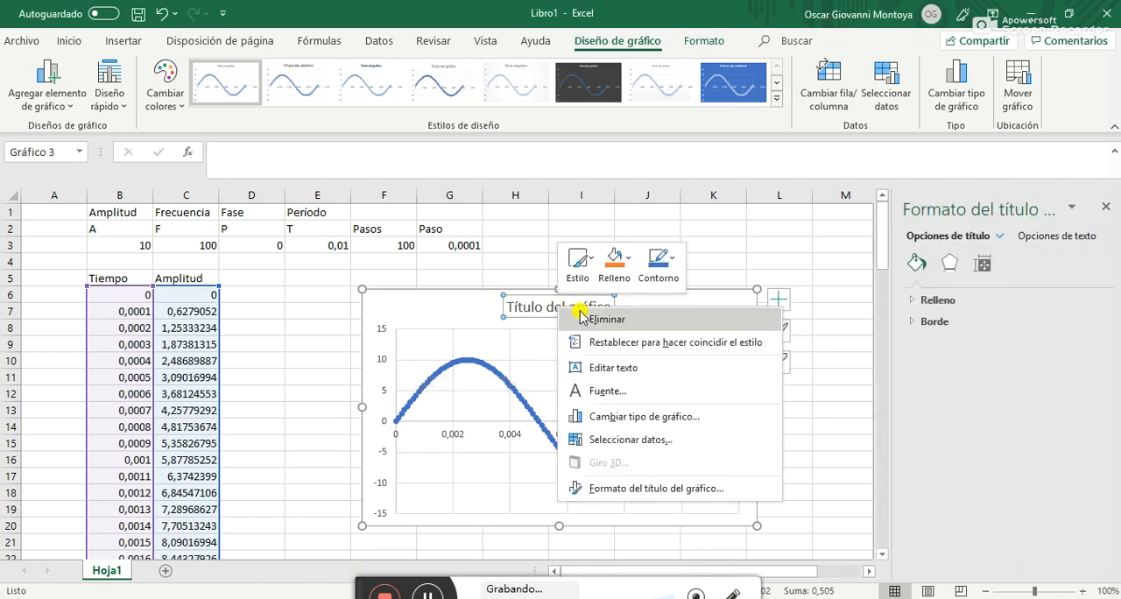
click(616, 368)
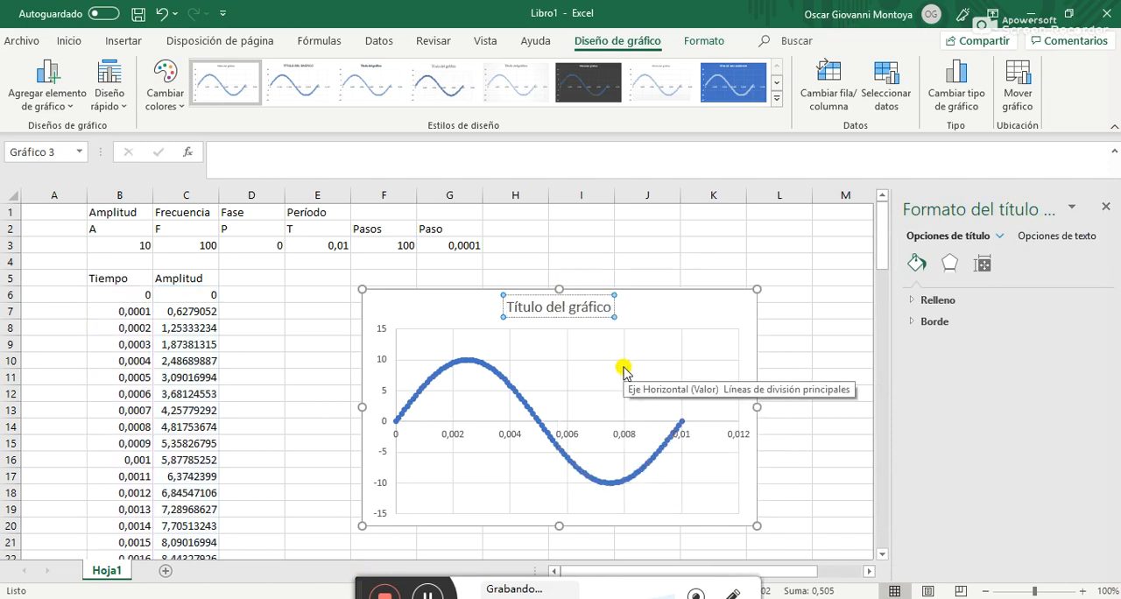
key(Delete)
key(Delete)
key(Delete)
key(Delete)
key(Delete)
key(Delete)
key(Delete)
key(Delete)
key(Delete)
key(Delete)
key(Delete)
key(Delete)
key(Delete)
key(Delete)
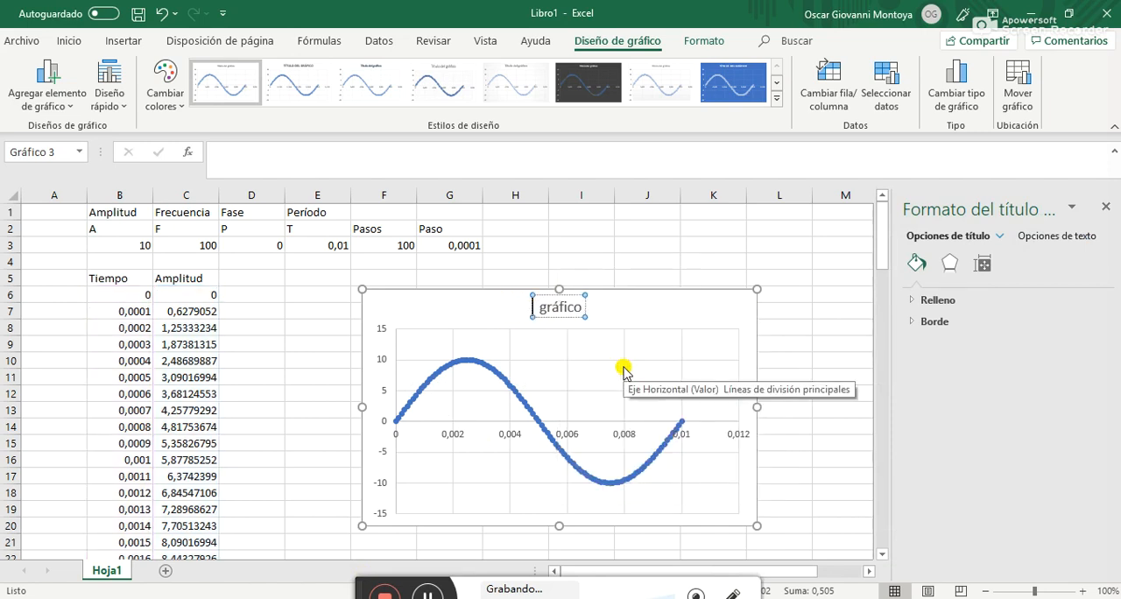
text(gr)
key(BackSpace)
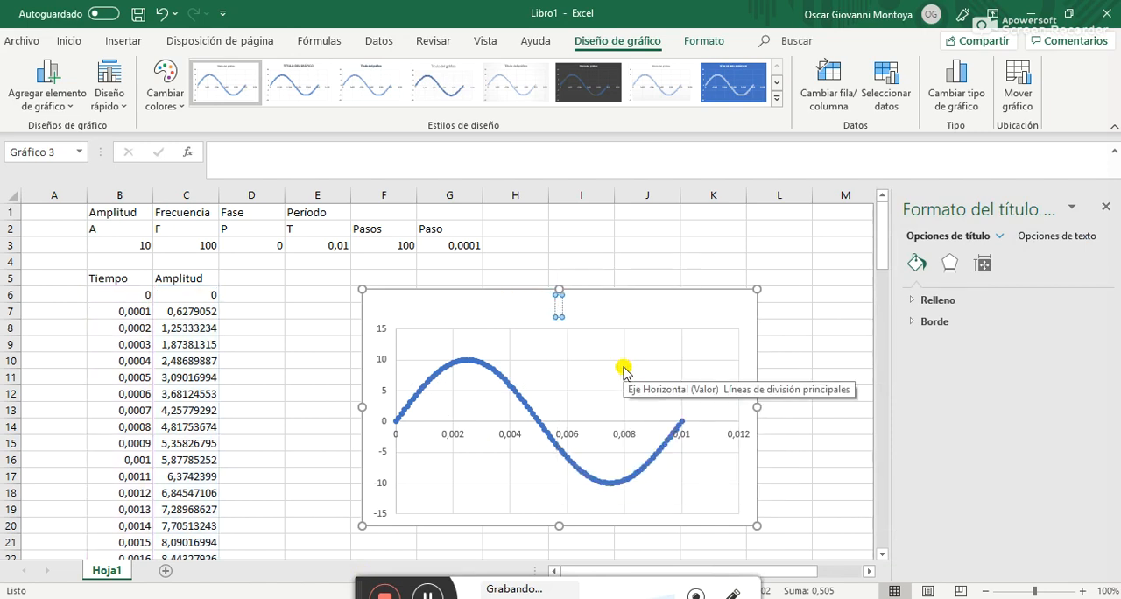
text(ráfico señal)
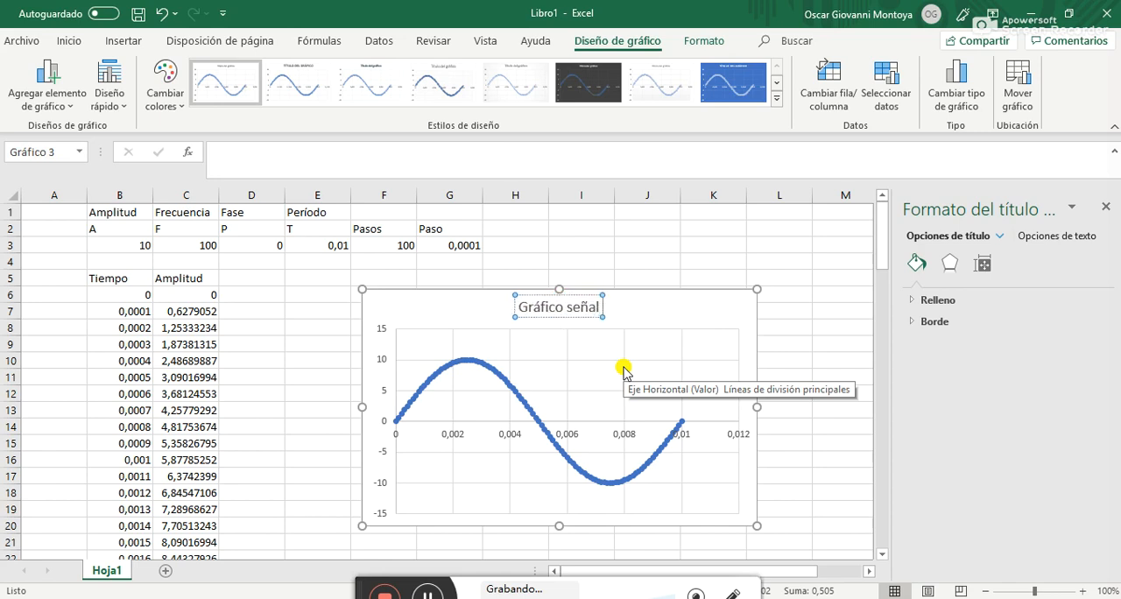
text( seno)
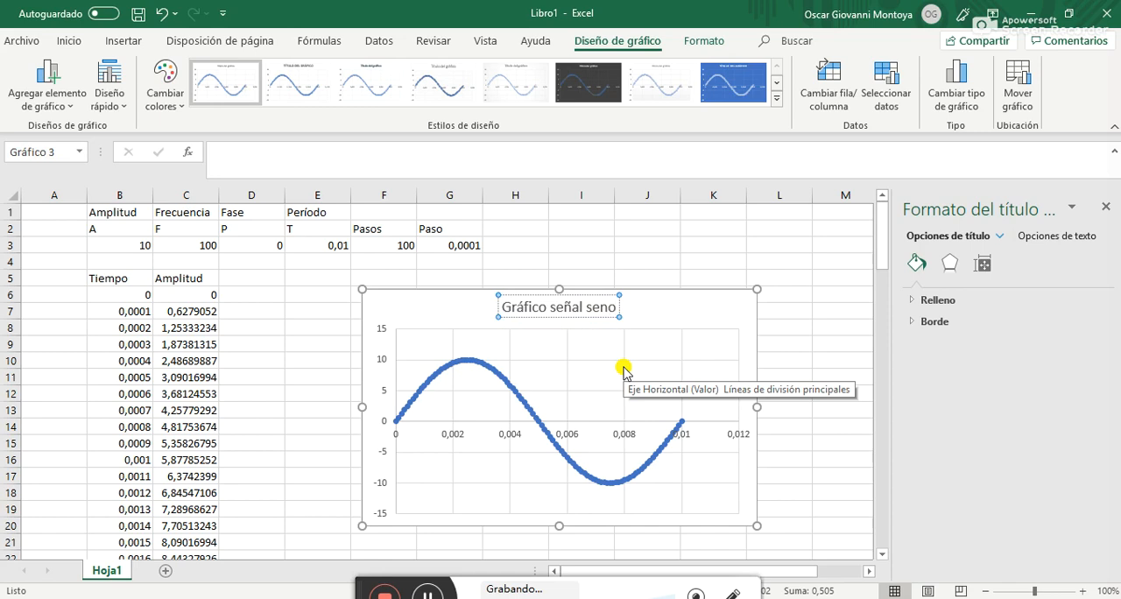
click(682, 262)
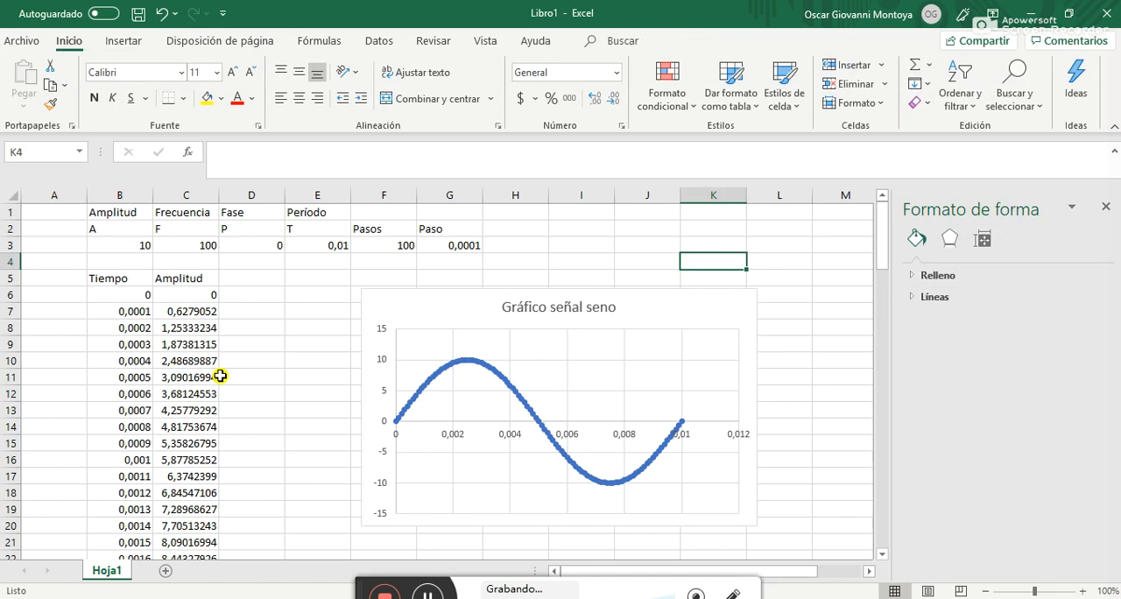
click(1105, 206)
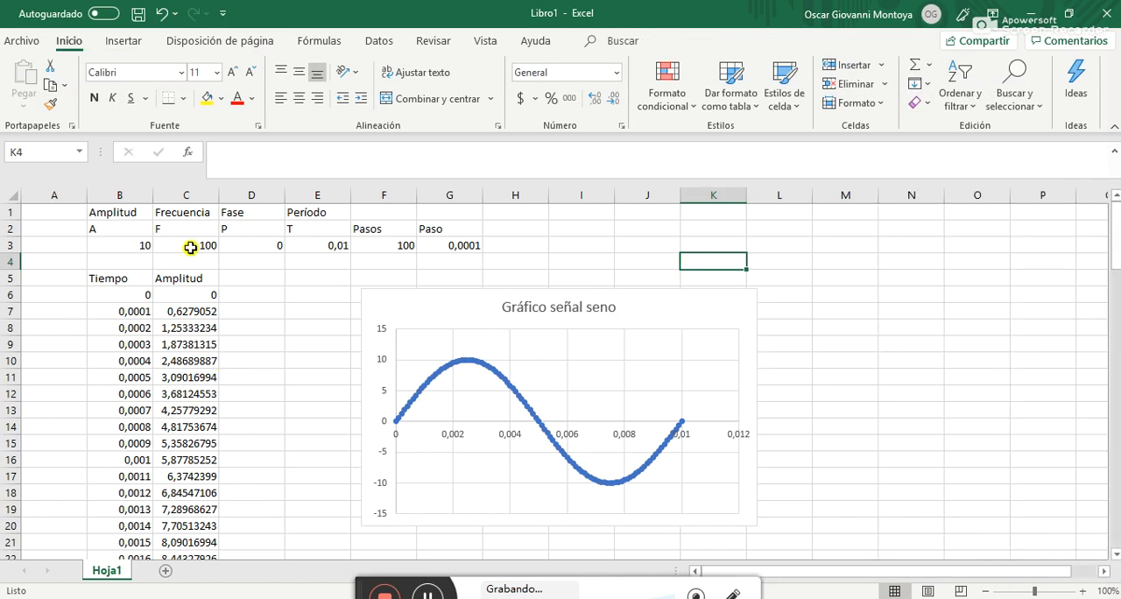
Try amplitudes of 5 and 1 in B3 to test how the chart responds
click(121, 249)
text(5)
key(Return)
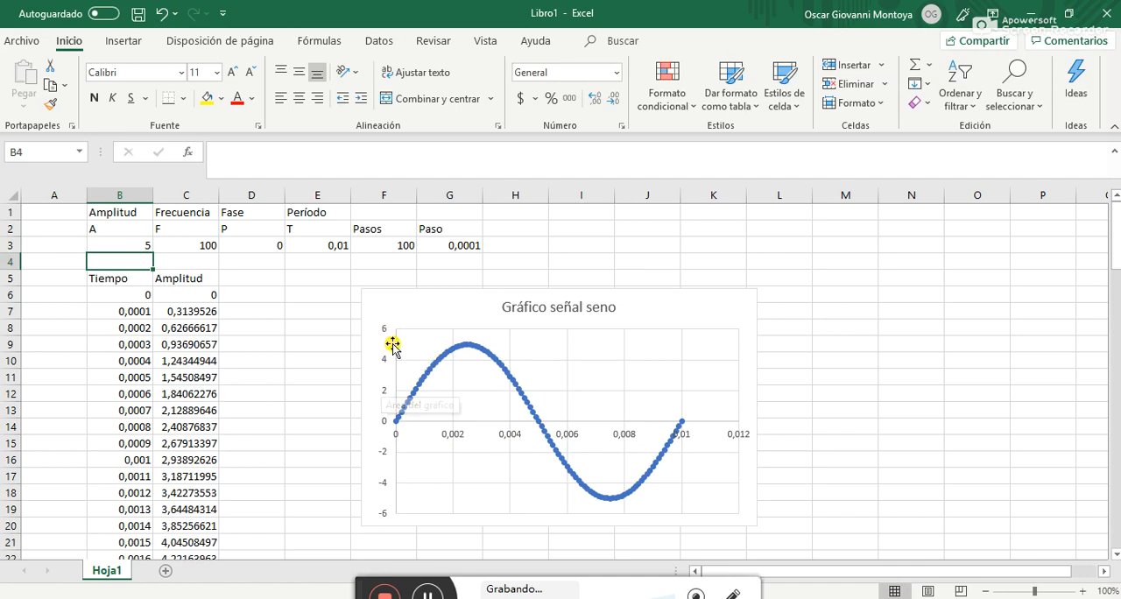
click(125, 246)
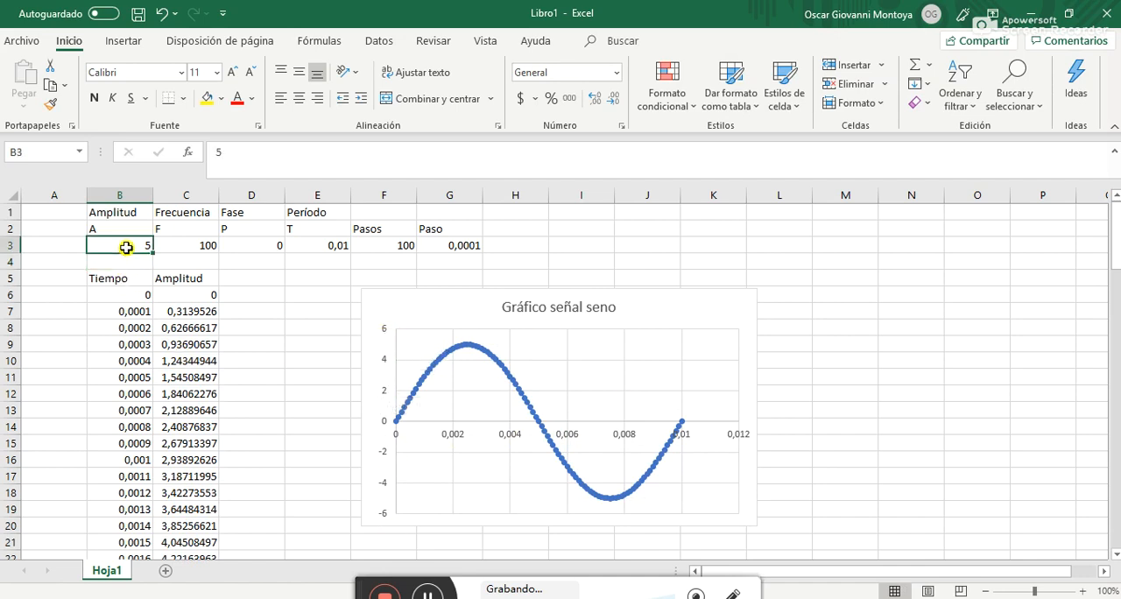
text(1)
key(Return)
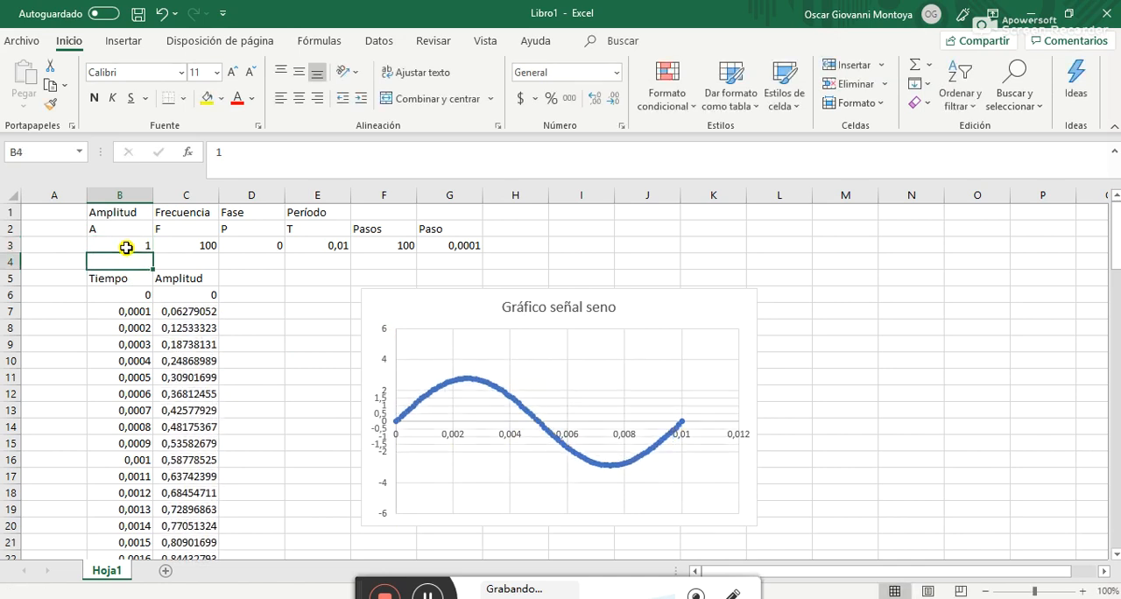
Try amplitudes of 100 and 45,3 in B3 to test the chart with larger values
click(126, 248)
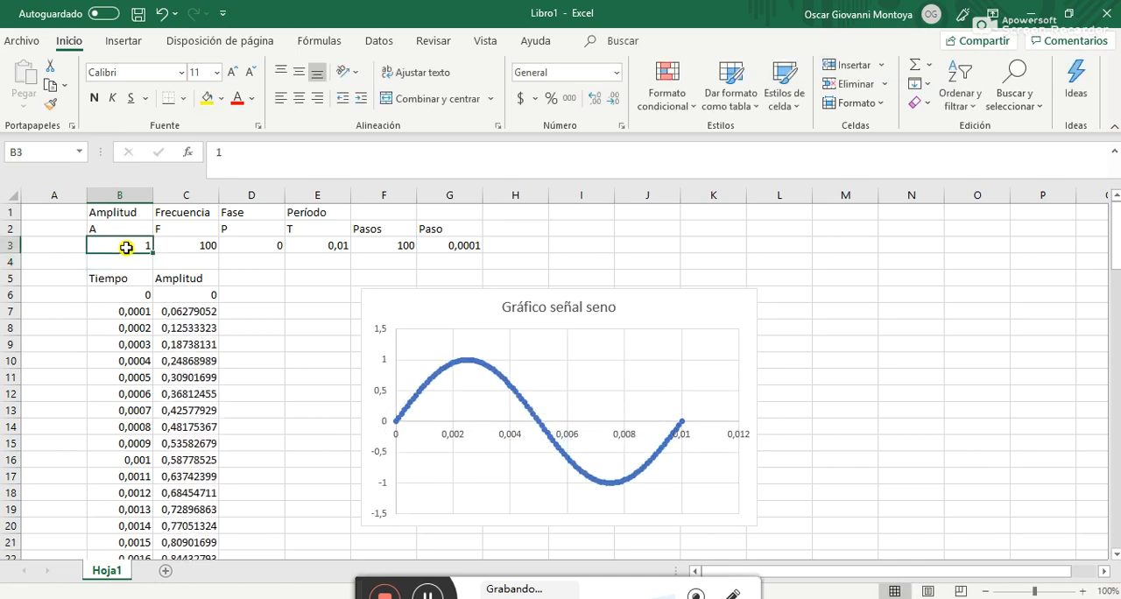
text(100)
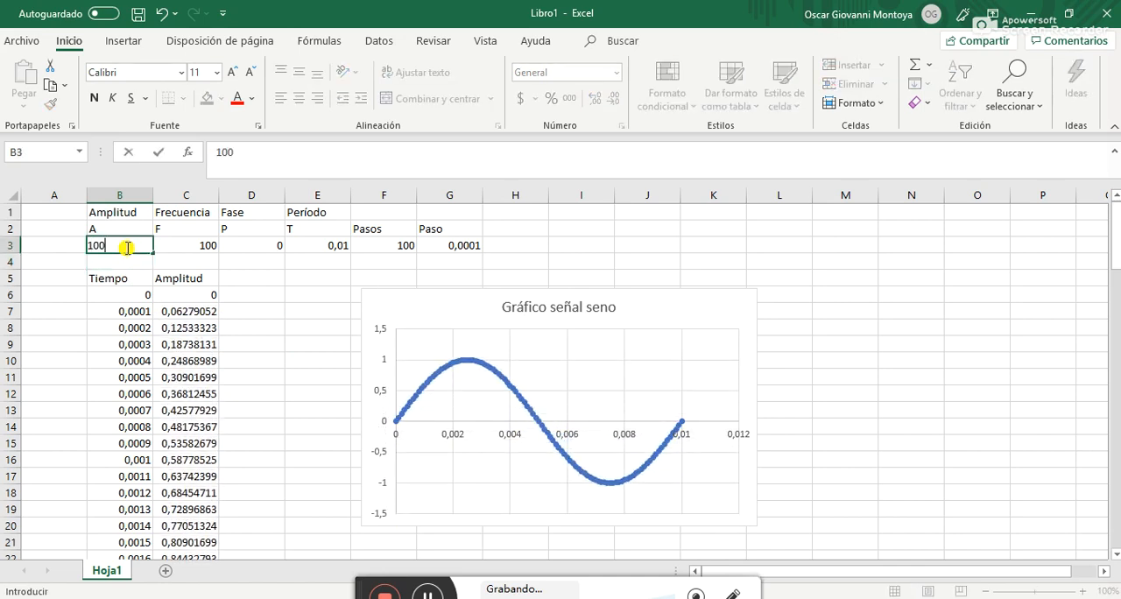
key(Return)
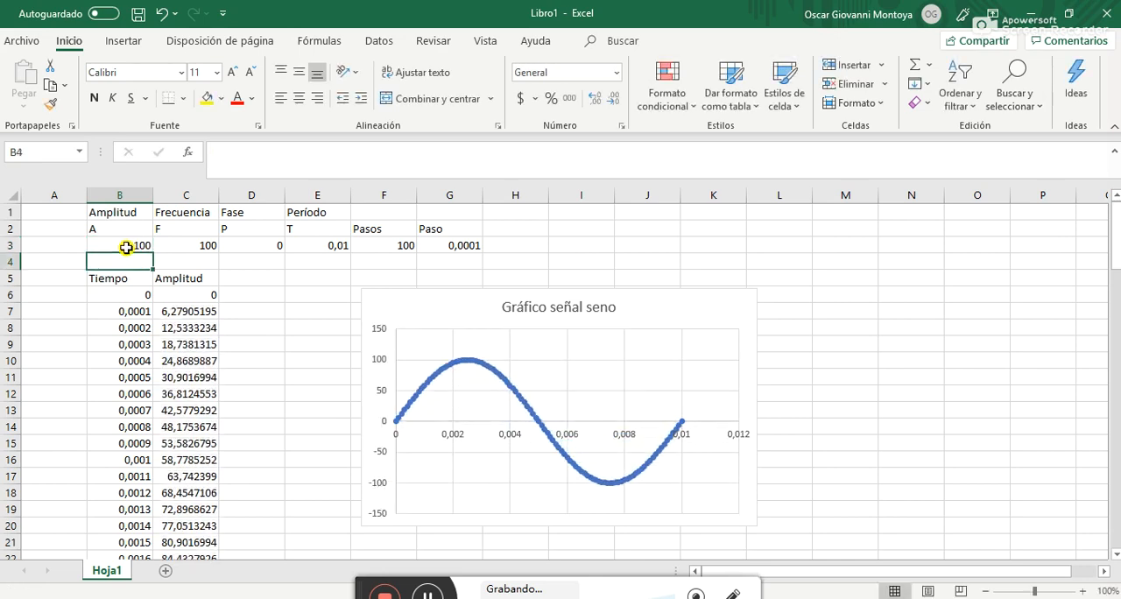
click(126, 247)
text(45)
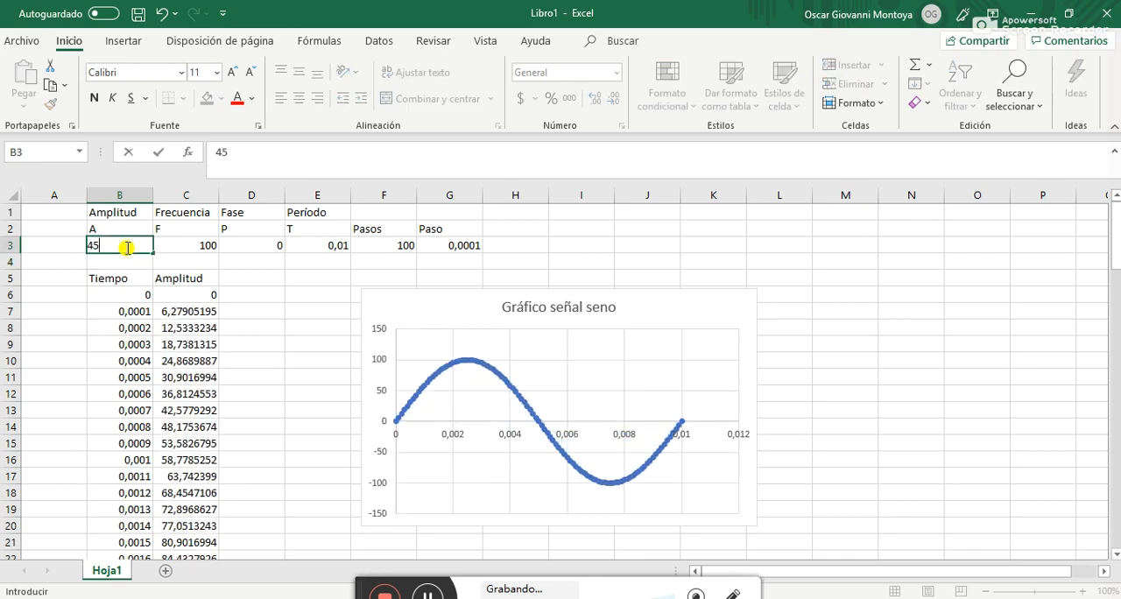
text(,3)
key(Return)
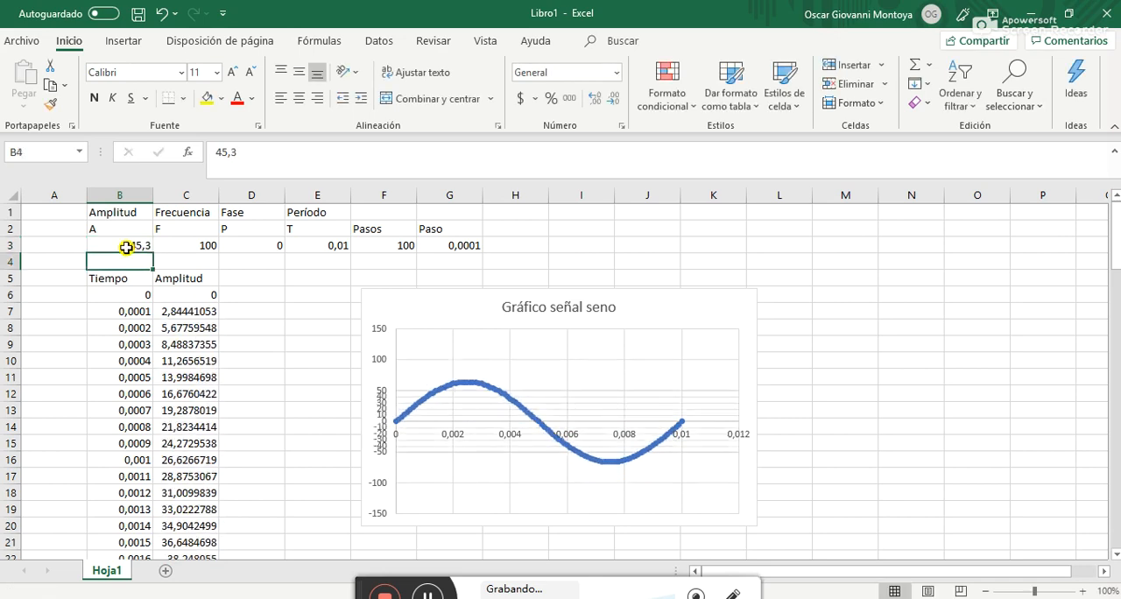
Set the amplitude in B3 to 10
click(127, 247)
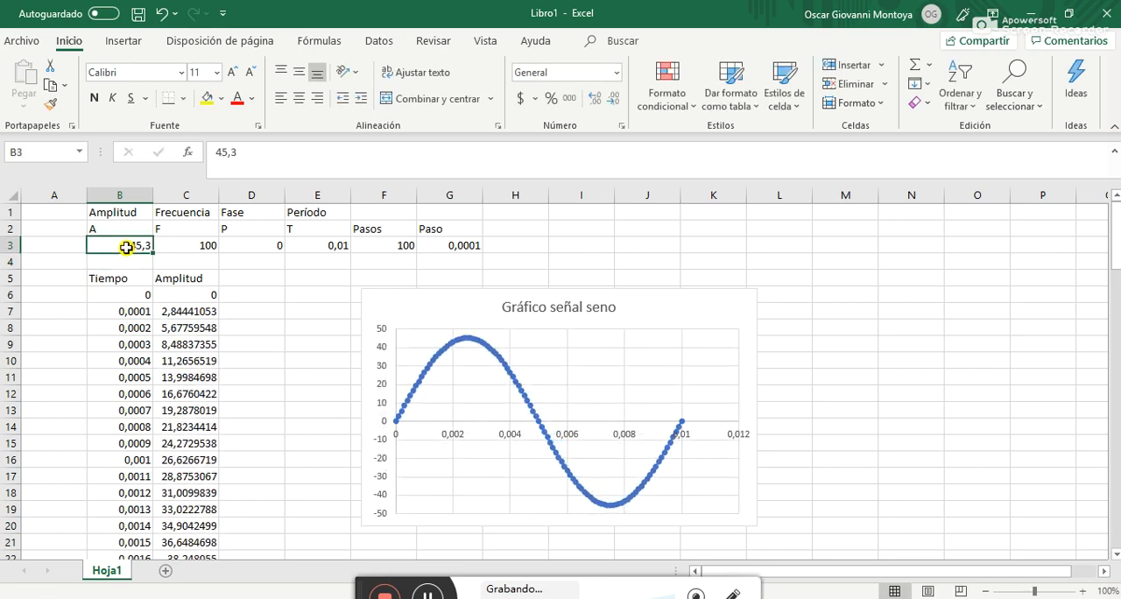
text(10)
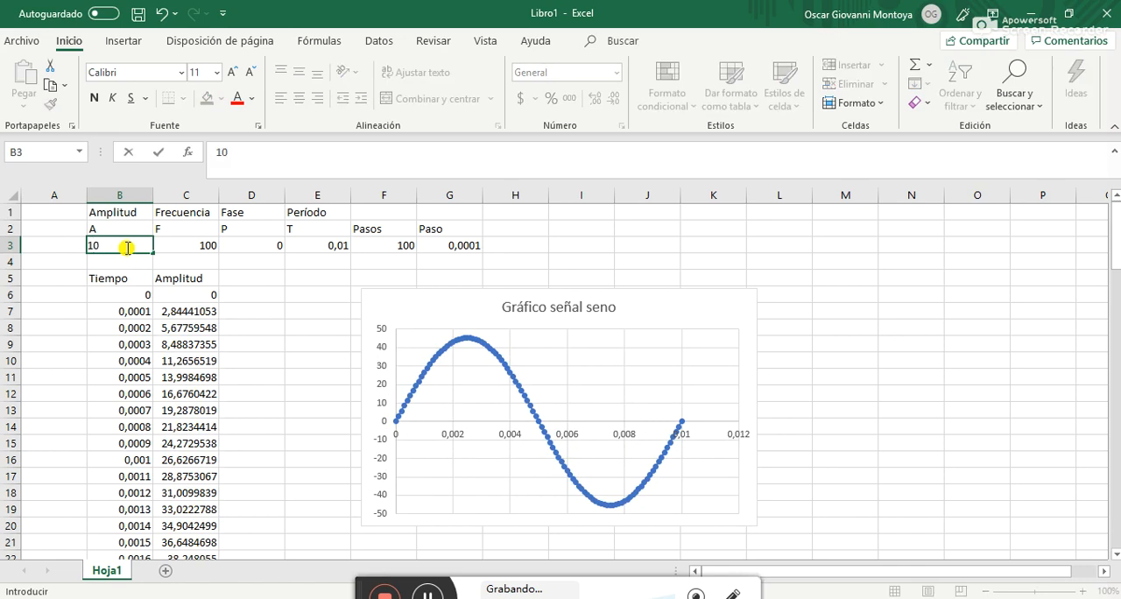
key(Tab)
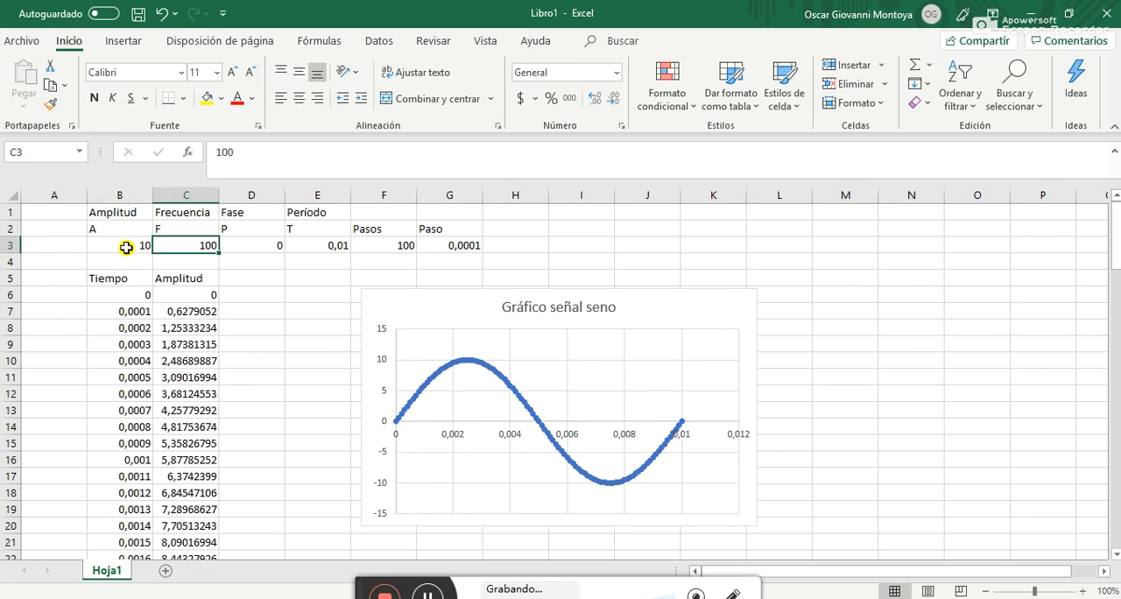
Examine the frequency, phase and period cells in row 3, including the period formula in E3
key(Right)
key(Right)
key(Right)
key(Left)
key(Left)
key(Right)
key(Left)
key(Left)
click(317, 245)
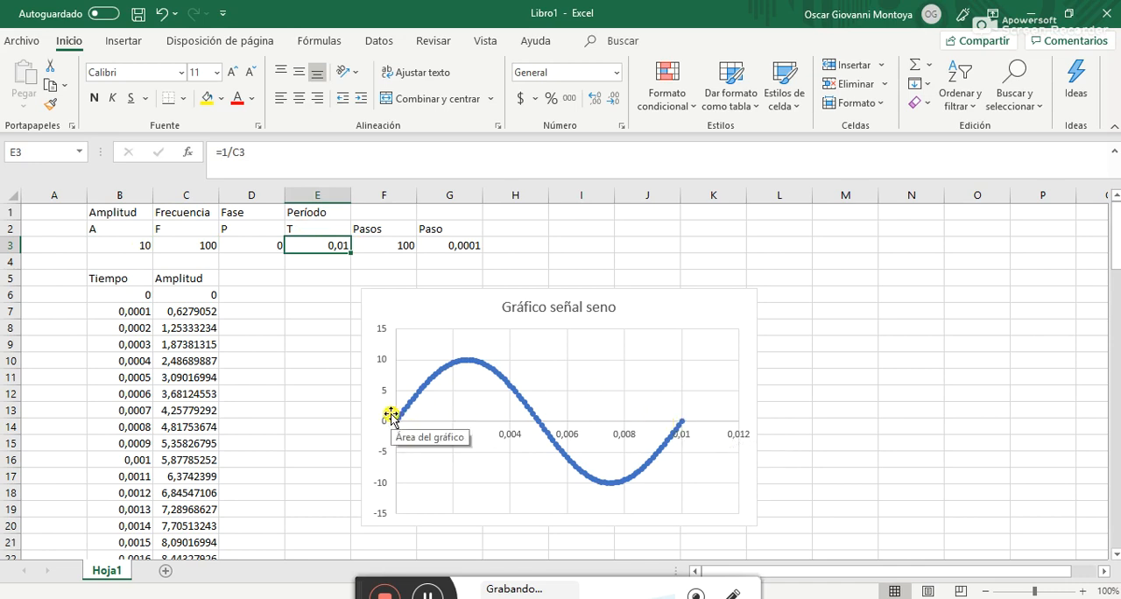
Set the frequency in C3 to 50 to test its effect on the chart
click(182, 249)
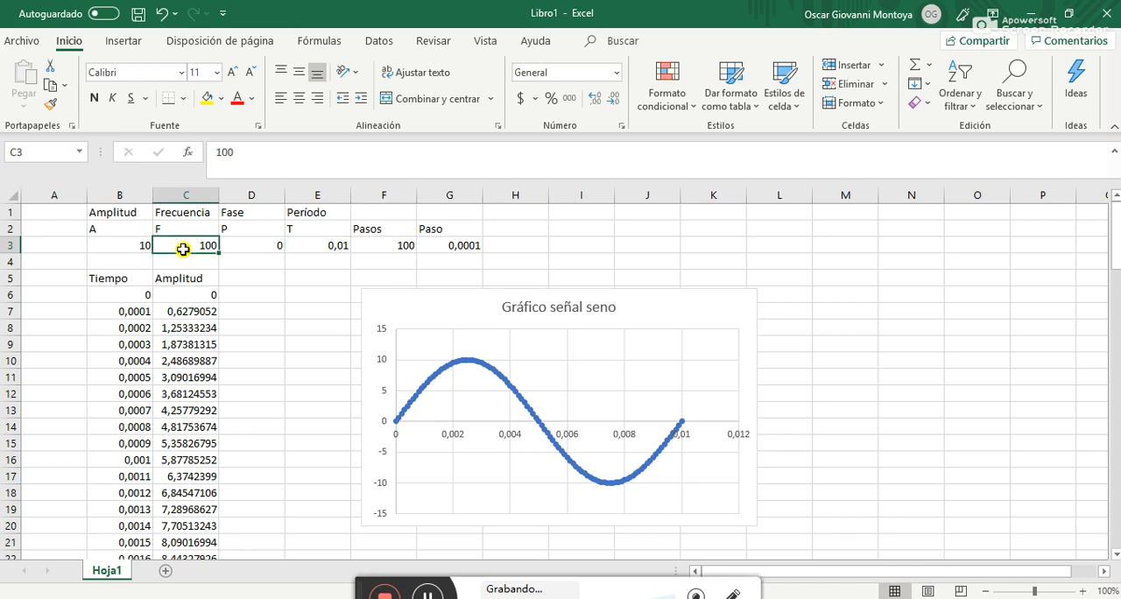
text(50)
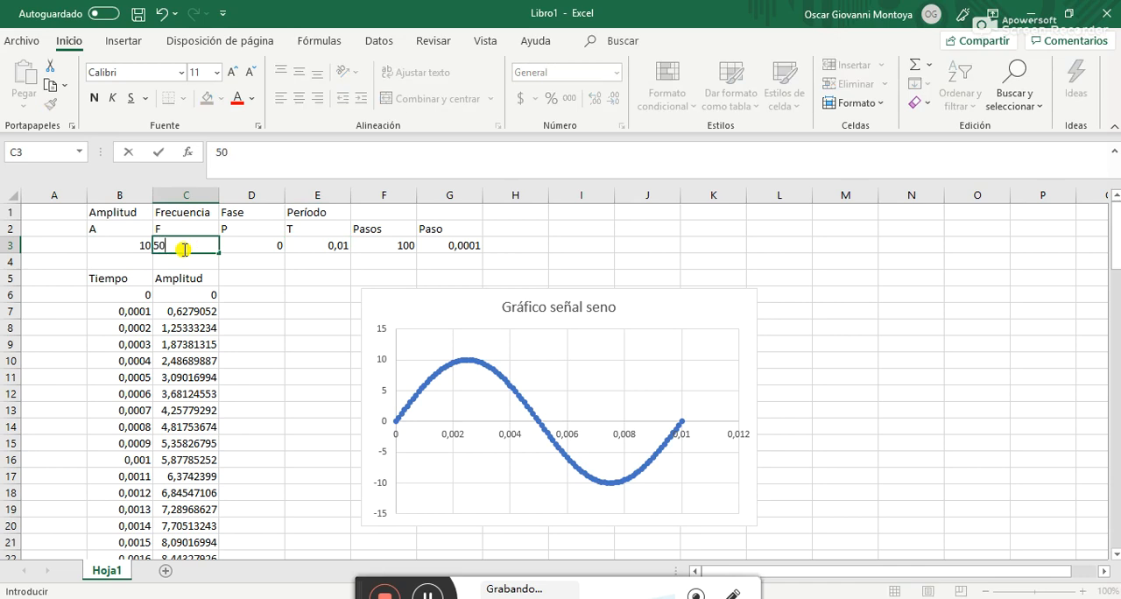
key(Return)
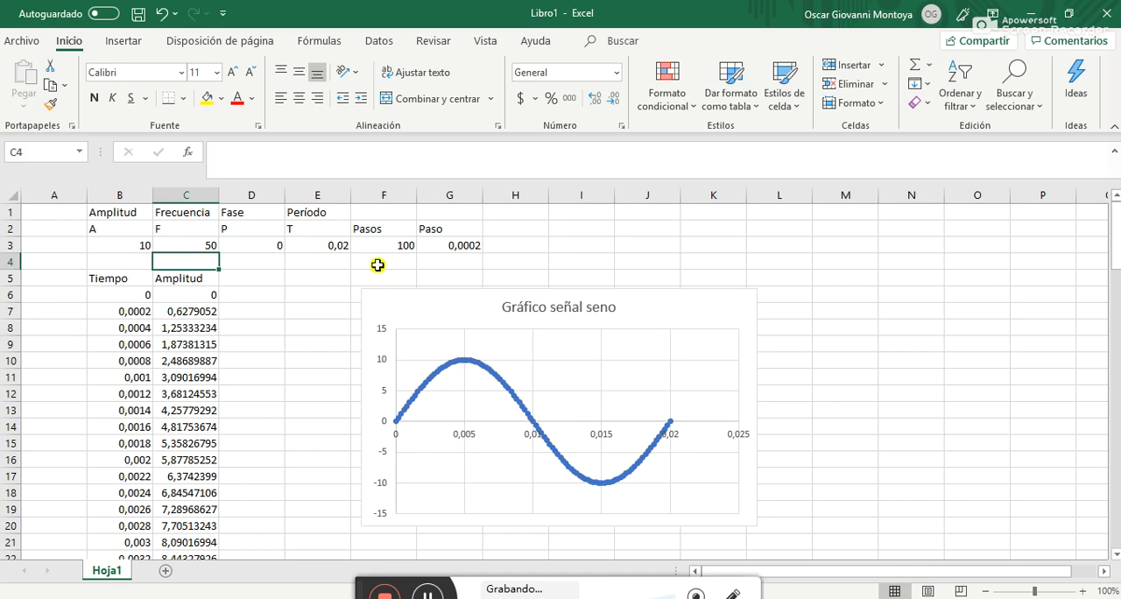
Change the Período formula in E3 to =2/C3 so the chart covers two cycles
click(324, 243)
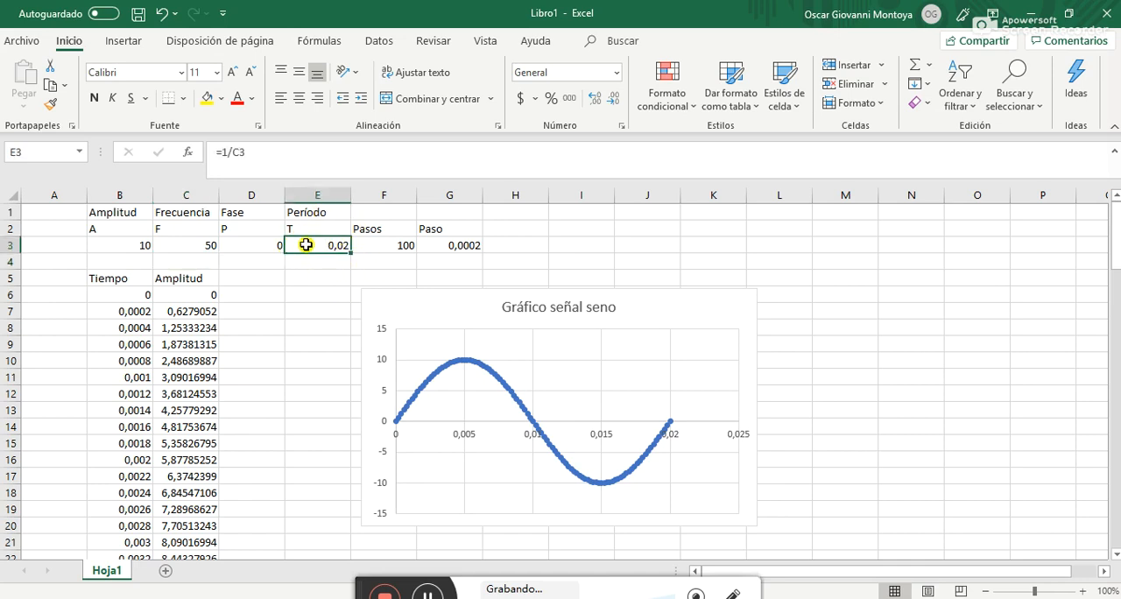
click(226, 155)
key(BackSpace)
text(2)
key(Return)
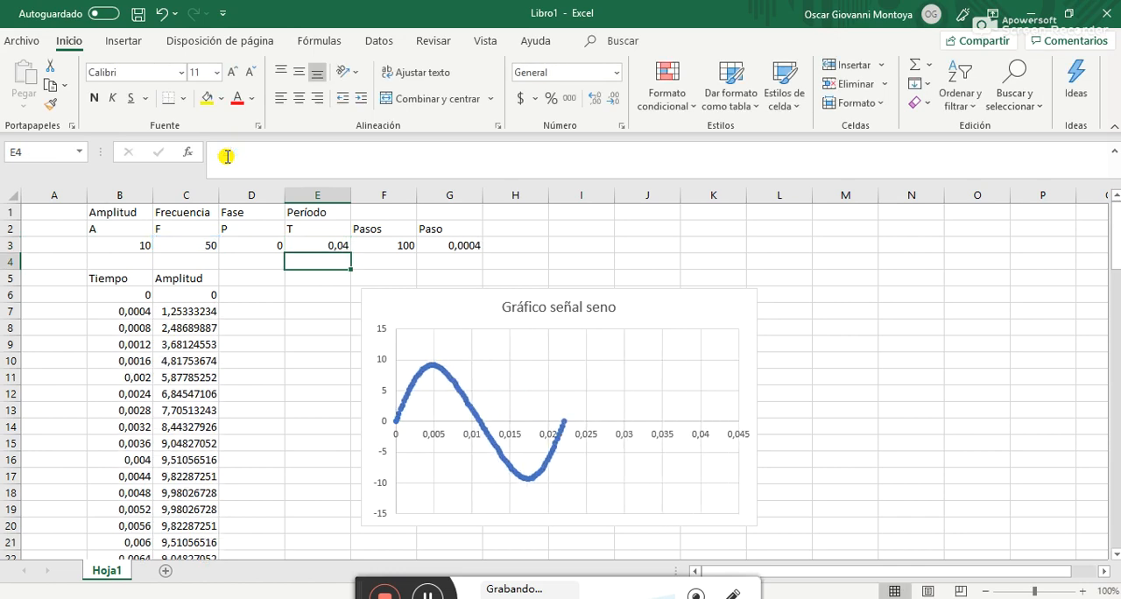
click(309, 246)
Set the frequency in C3 to 100
click(204, 245)
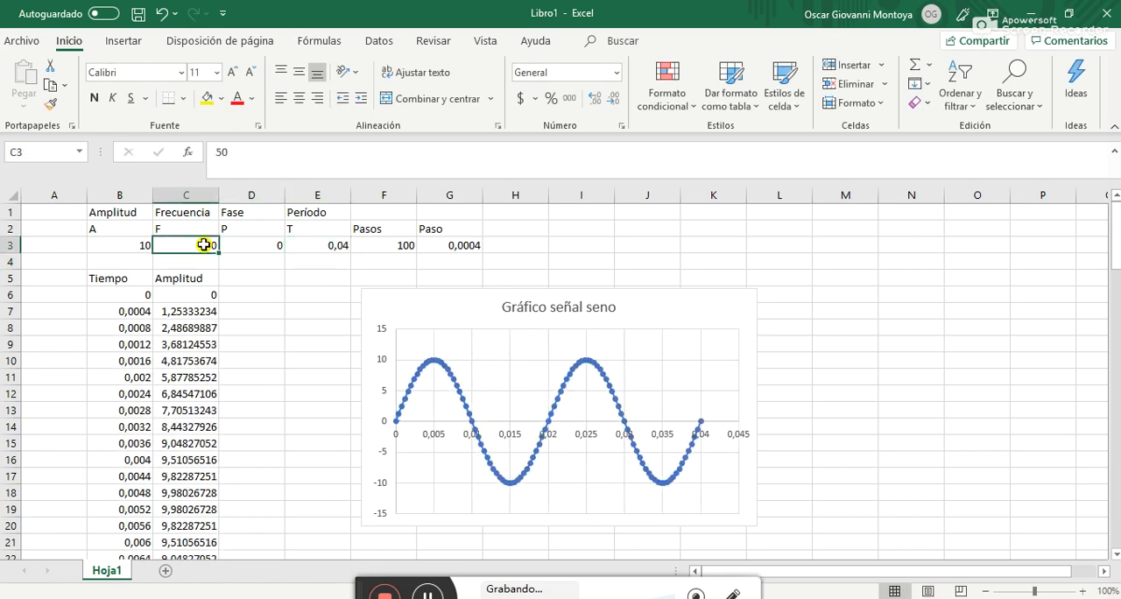
text(100)
key(Return)
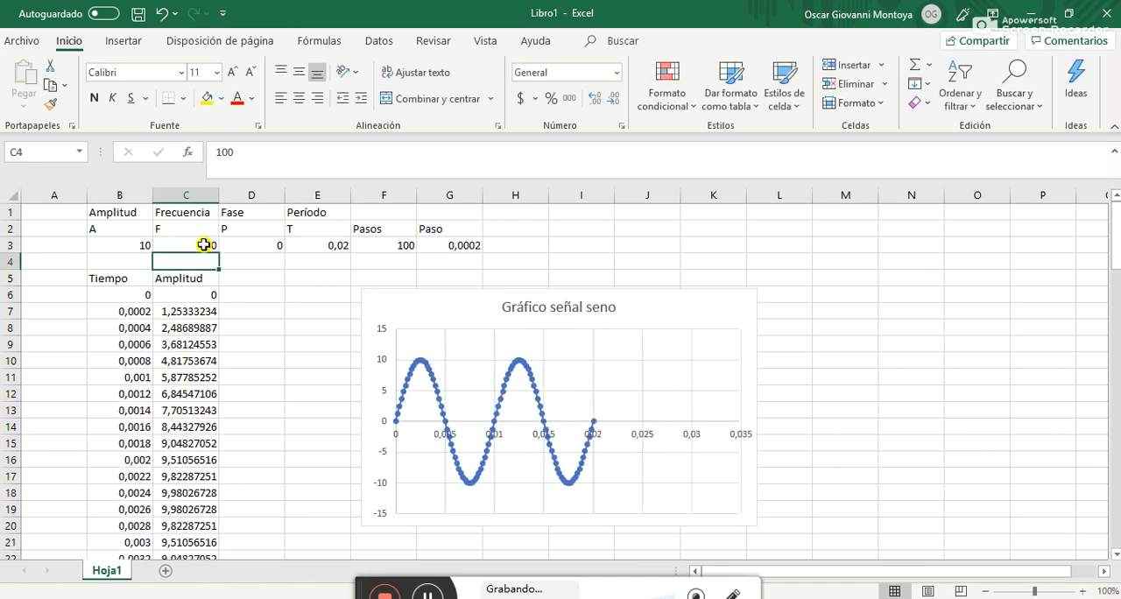
click(306, 244)
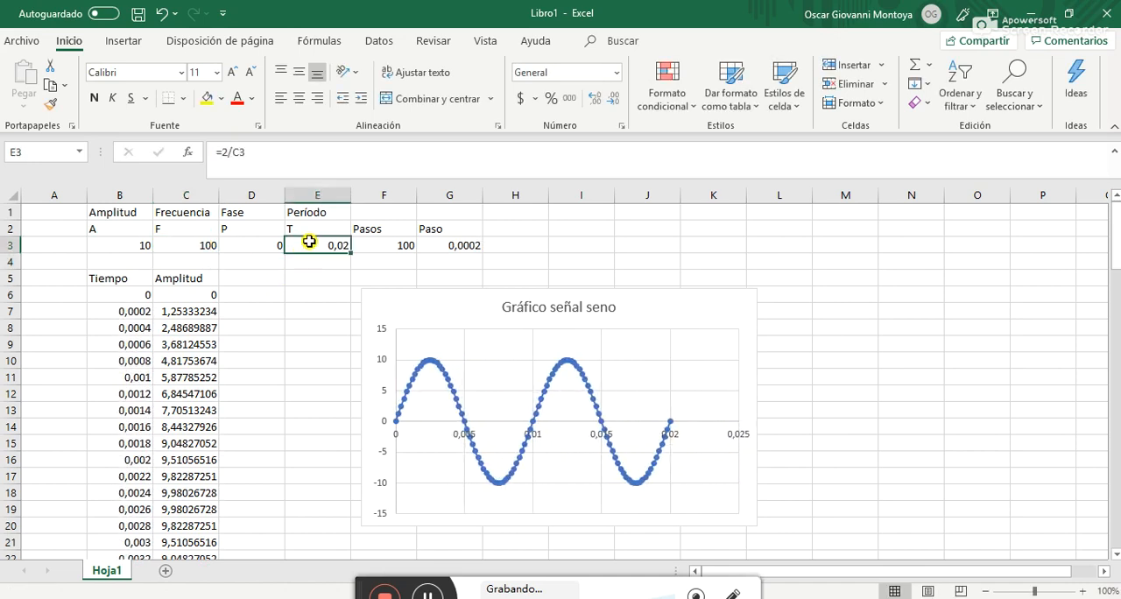
click(222, 152)
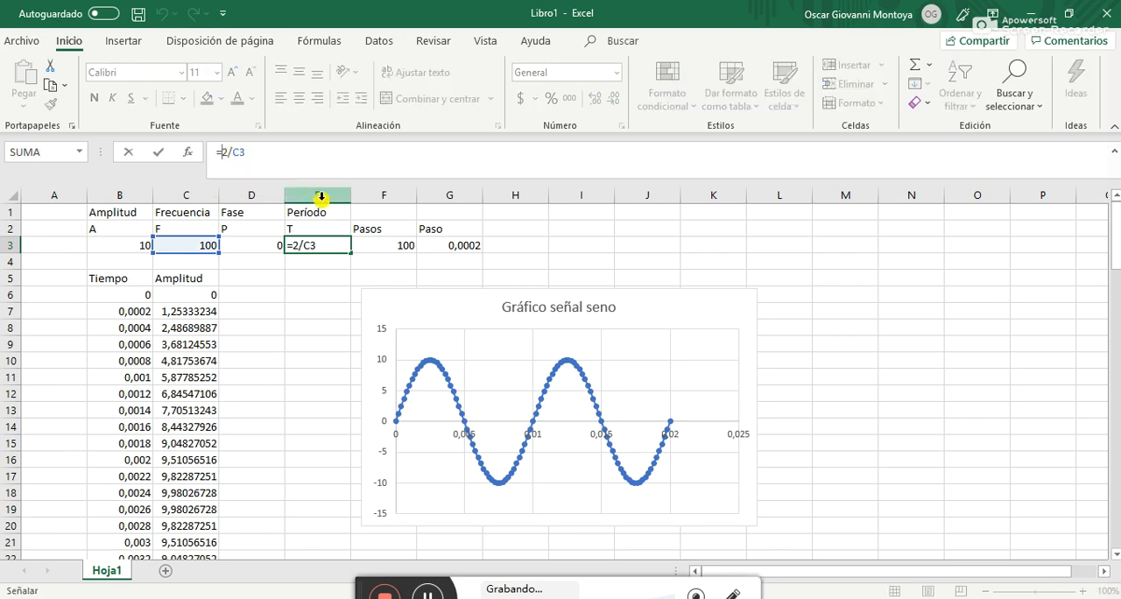
click(320, 283)
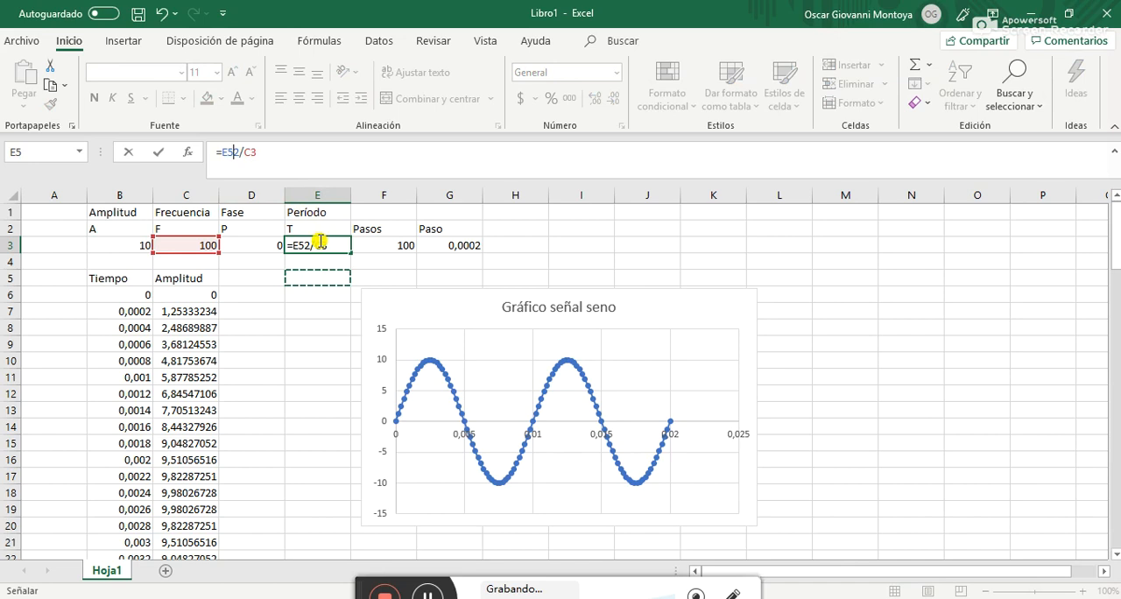
key(Escape)
Insert an empty column between Fase and Período, and select cell E2 in it
right_click(310, 196)
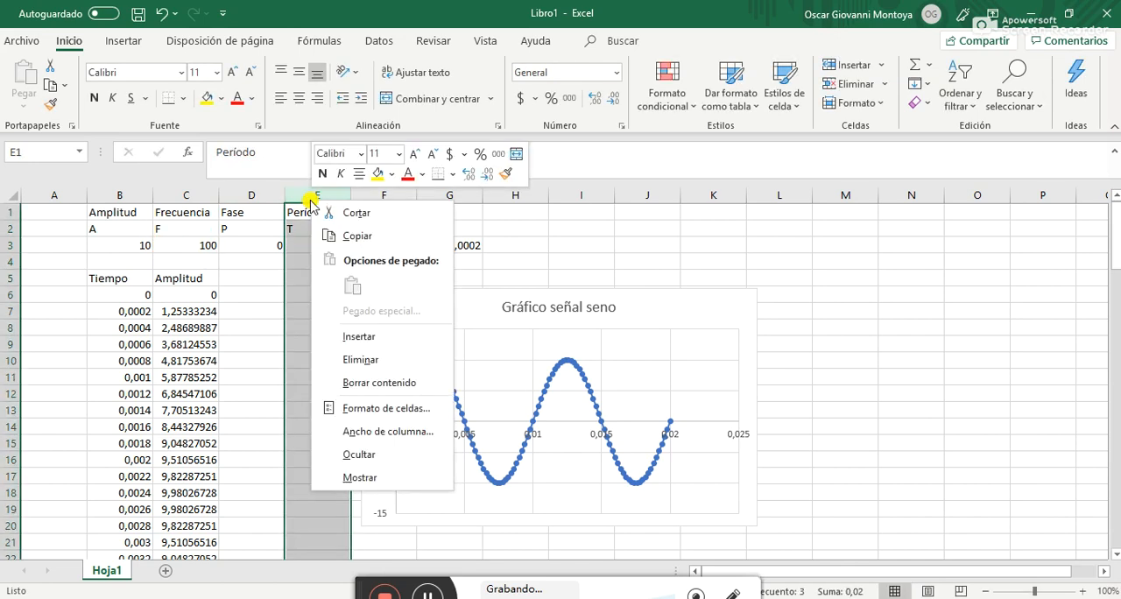
click(291, 330)
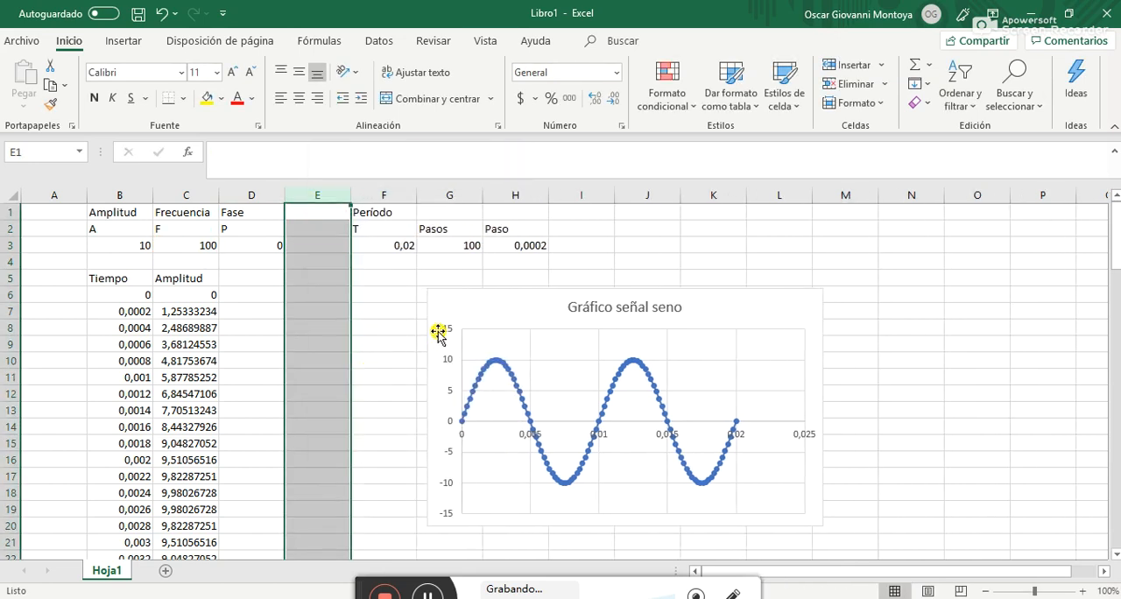
click(325, 231)
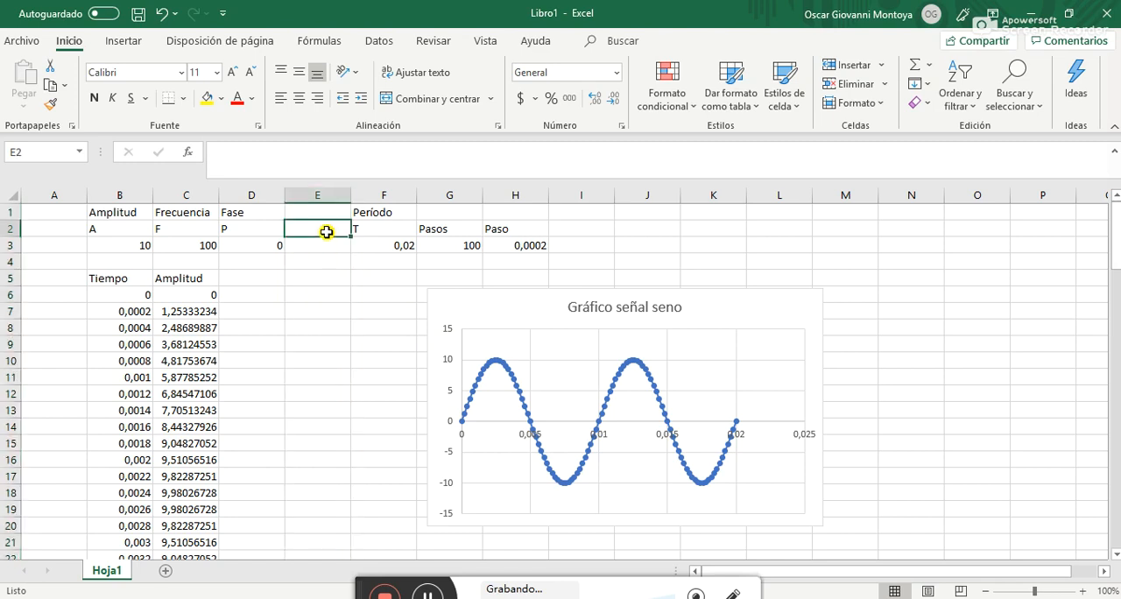
Label cell E2 "# ciclos" and enter 2 as the number of cycles in E3
text(# ciclos)
key(Return)
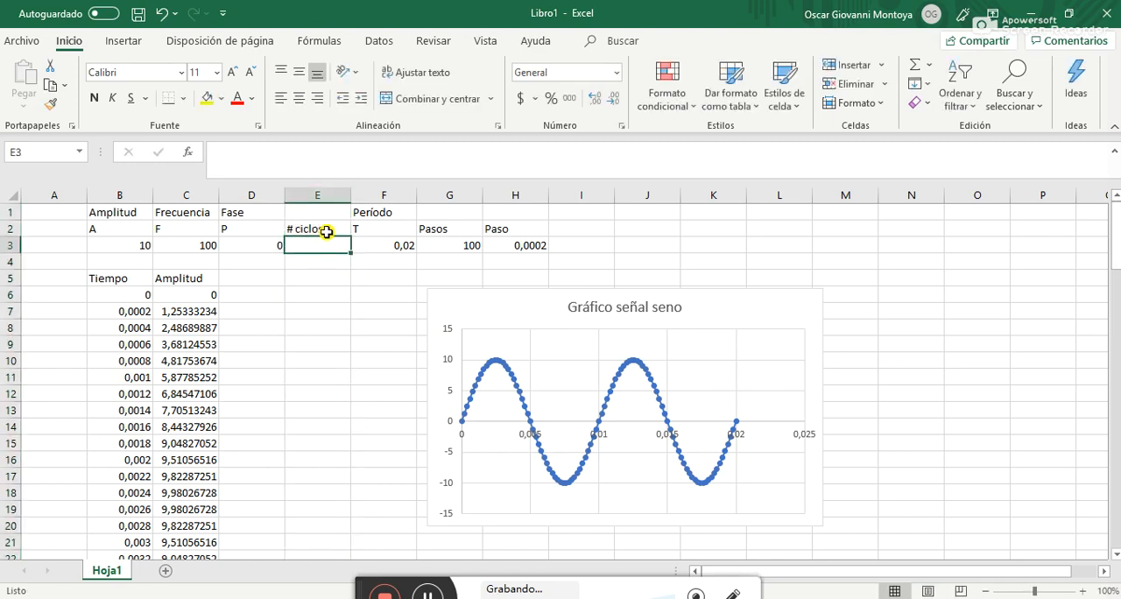
text(2)
key(Tab)
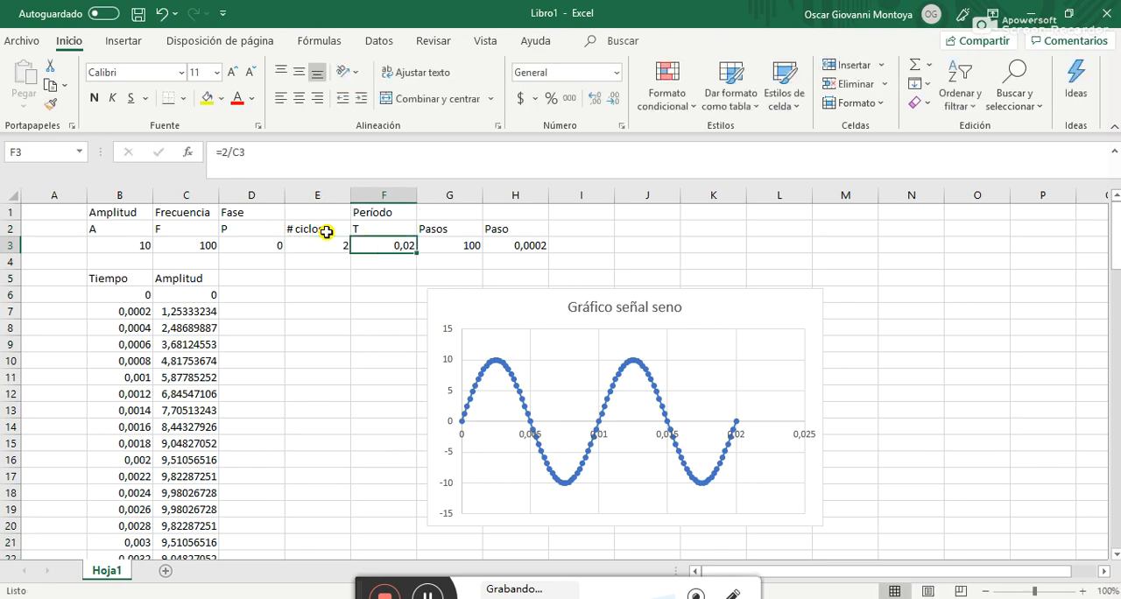
Change the Período formula in F3 to =E3/C3 so it uses the number of cycles parameter
click(226, 151)
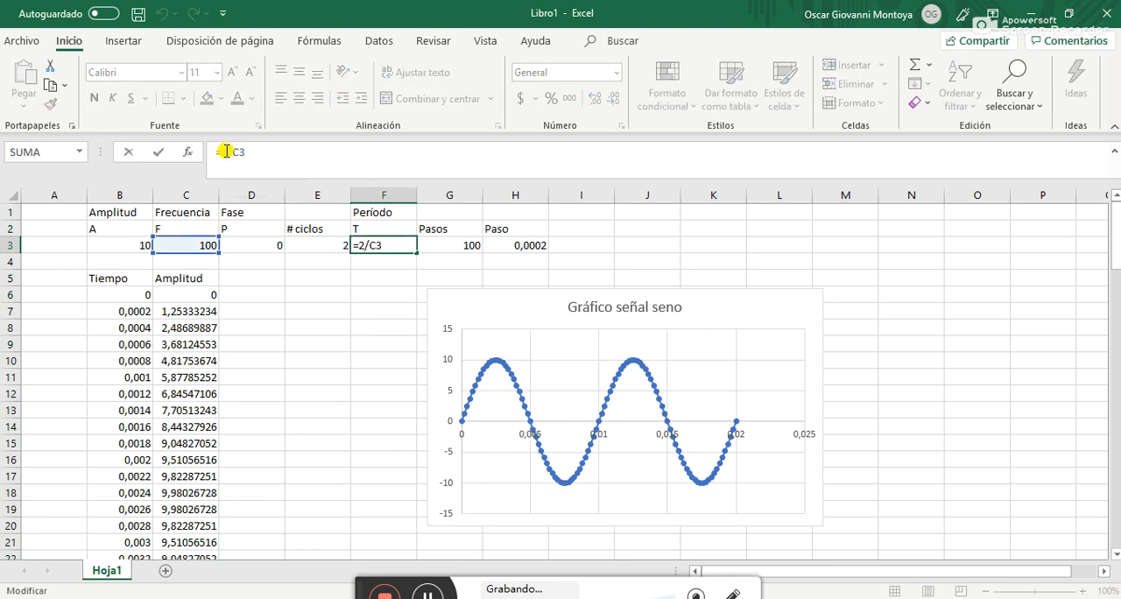
key(BackSpace)
click(297, 245)
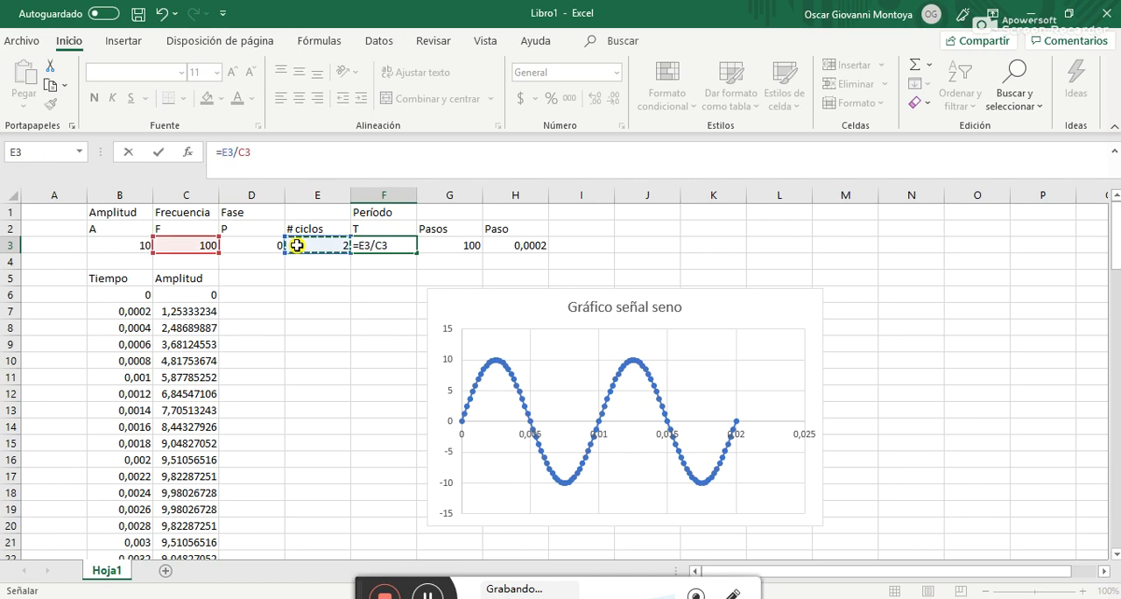
key(Return)
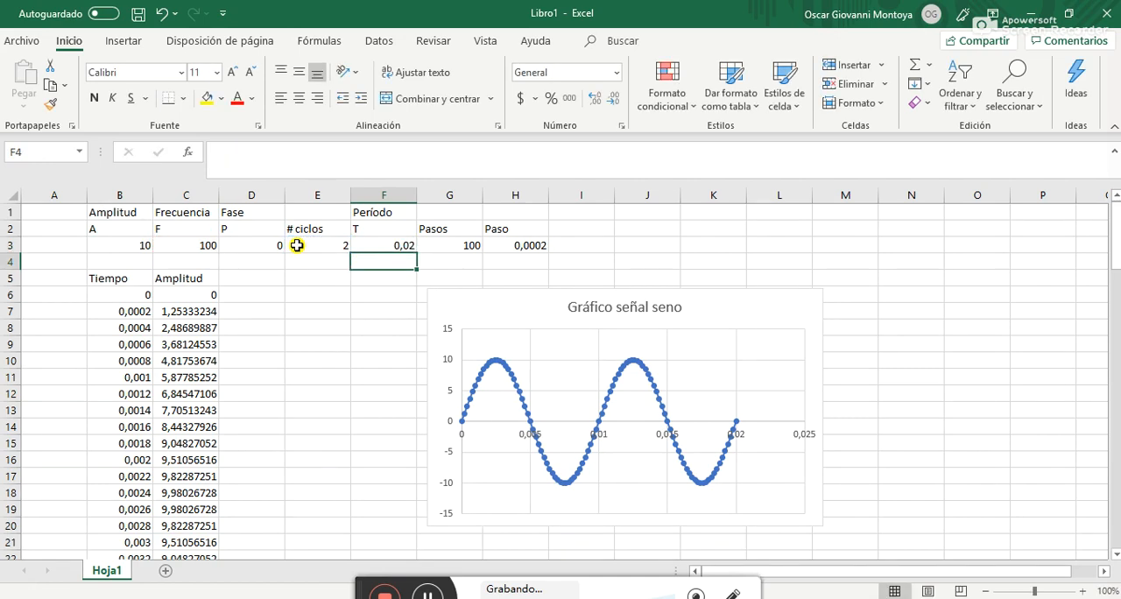
Test the chart by setting the number of cycles in E3 first to 1 and again to 10
click(296, 245)
text(1)
key(Return)
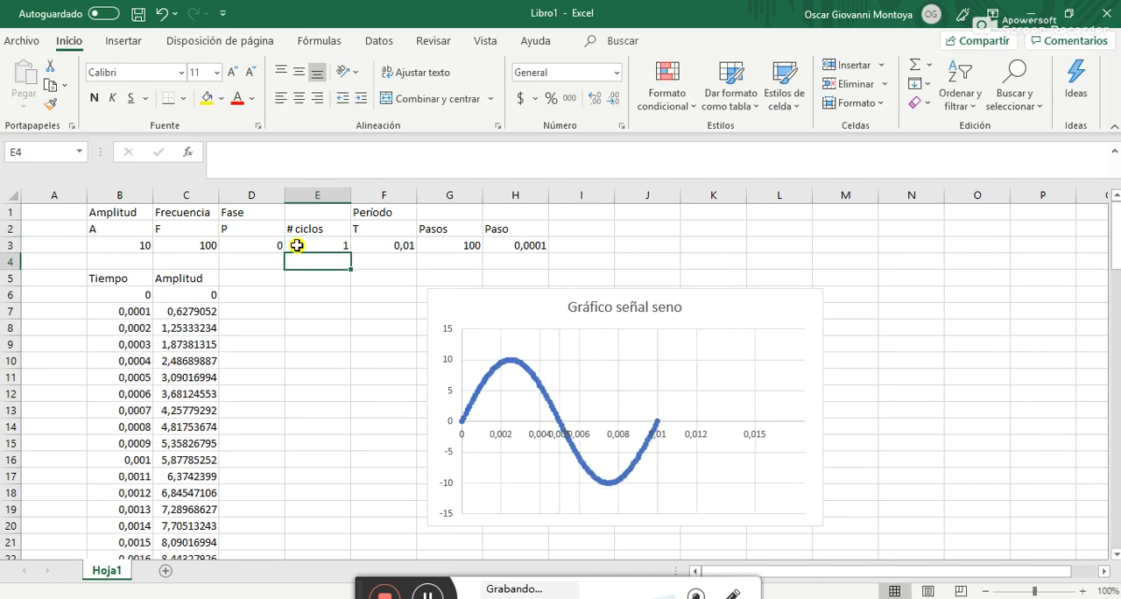
click(297, 245)
text(10)
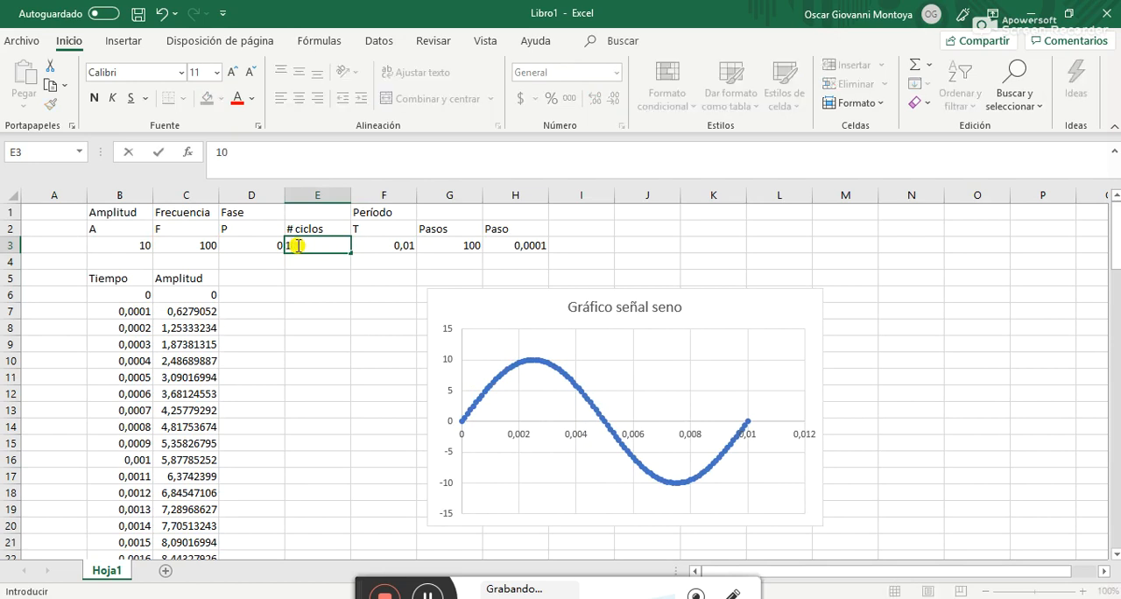
key(Return)
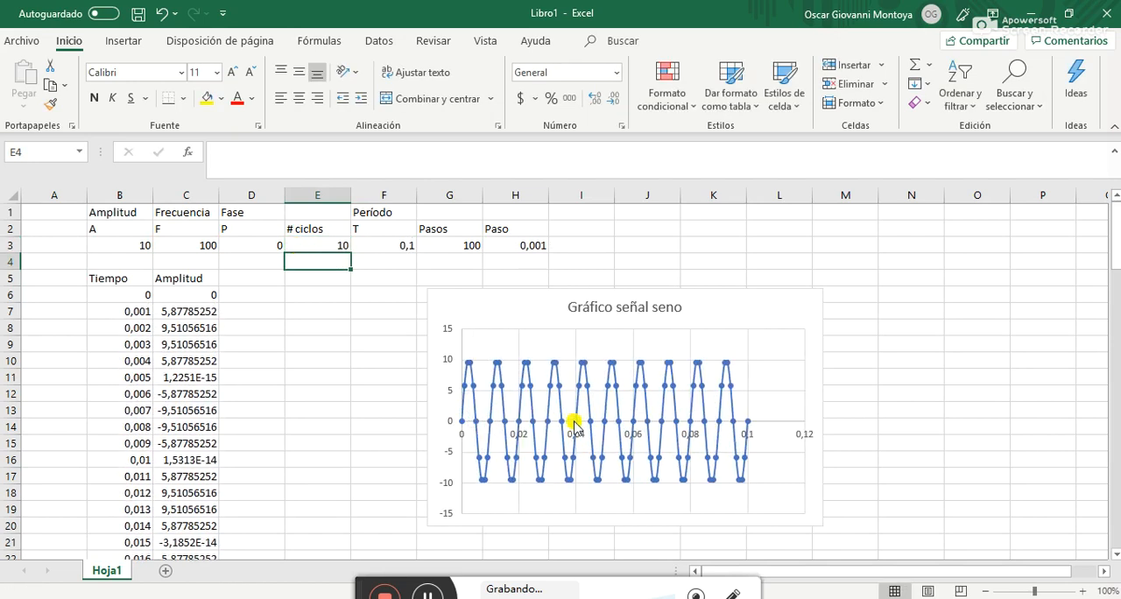
Set the number of cycles in E3 to 5
click(327, 244)
text(5)
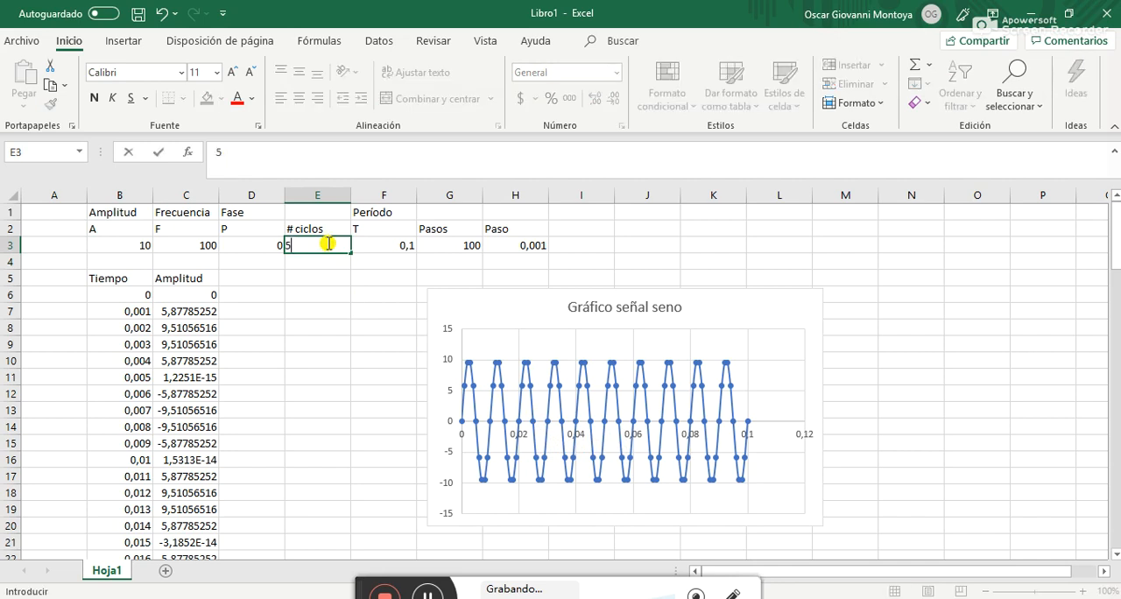
key(Return)
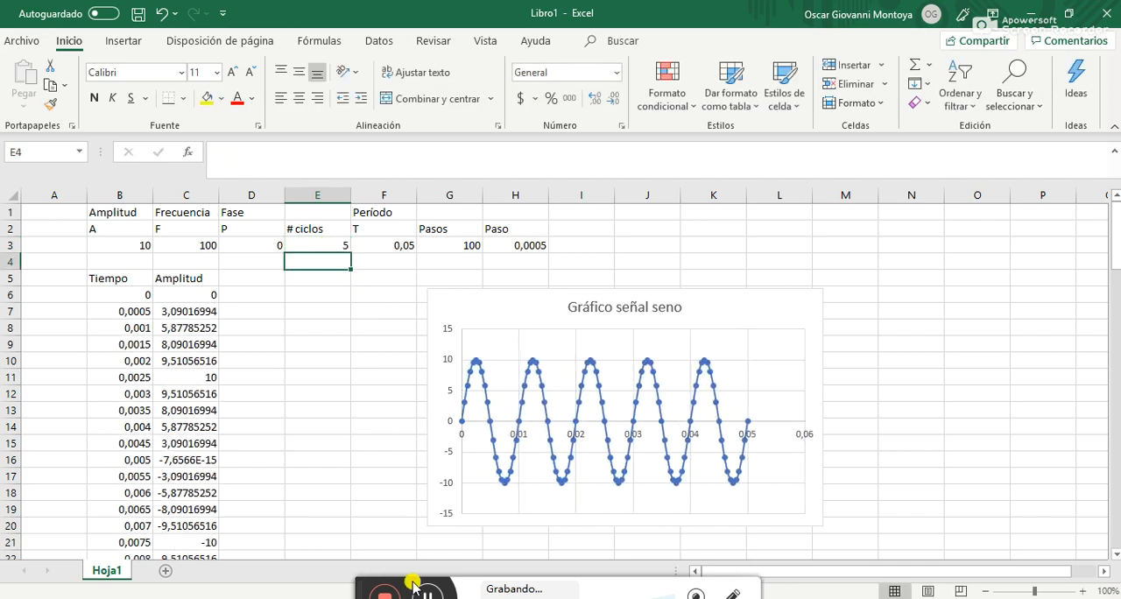
drag(359, 586, 383, 535)
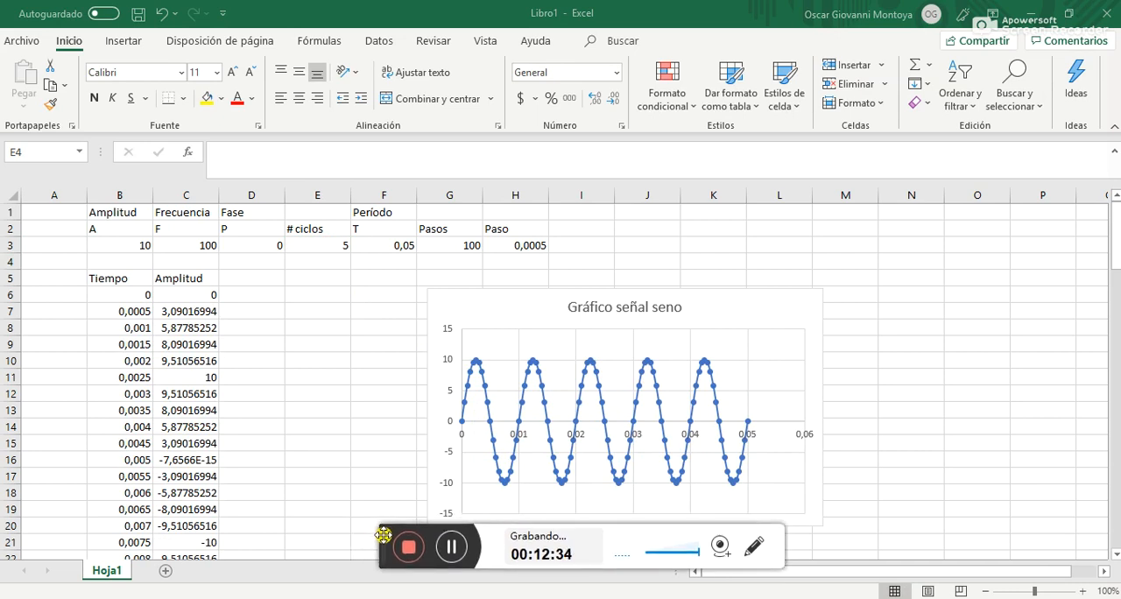